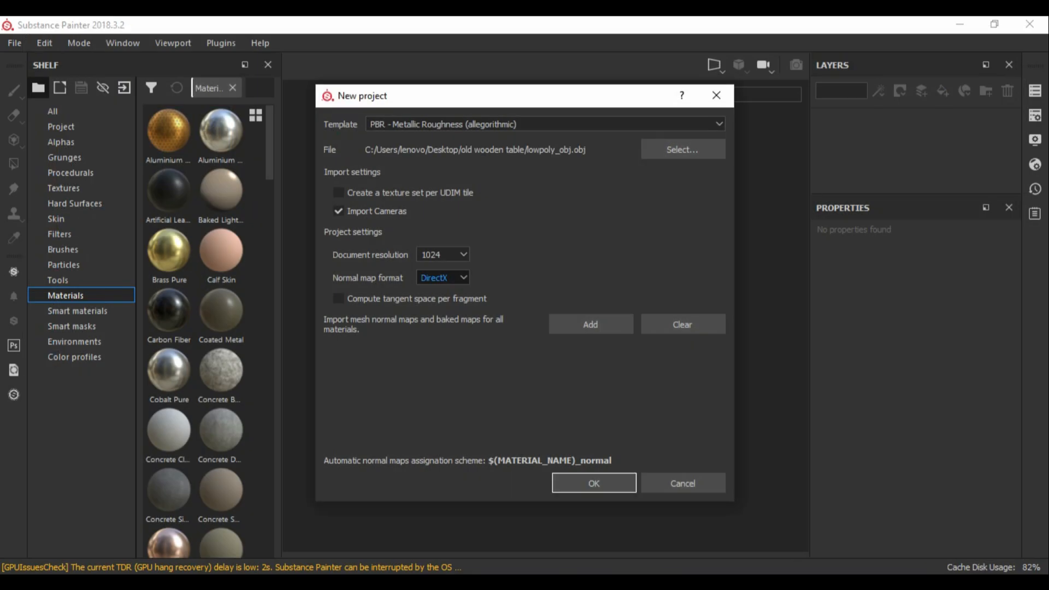
# - Add a mesh map to the new project's imports and create the project from lowpoly_obj.obj
pyautogui.click(591, 324)
pyautogui.click(506, 144)
pyautogui.click(920, 550)
pyautogui.click(593, 483)
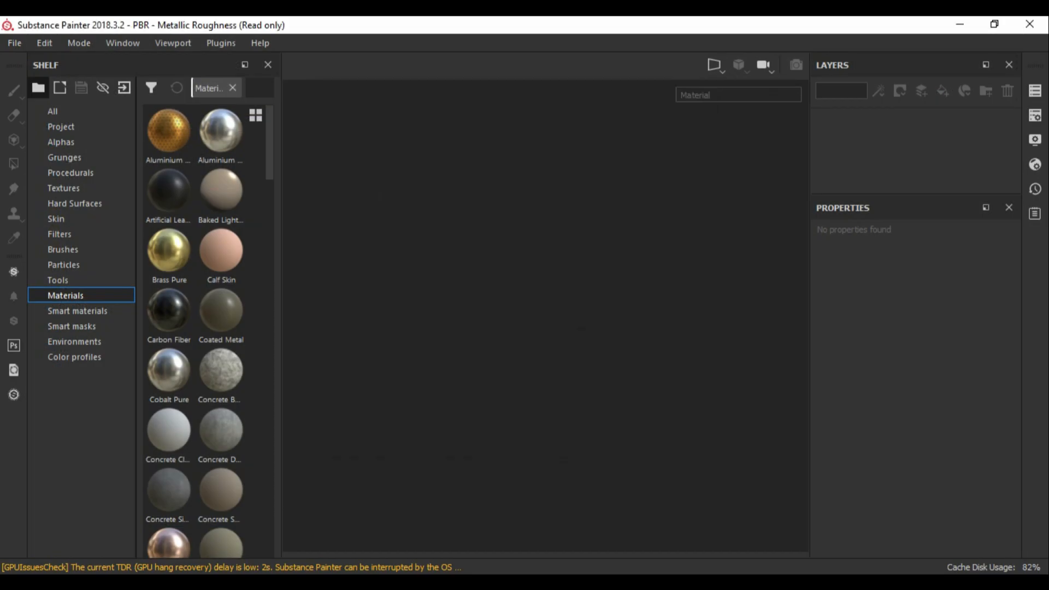
# - Delete Layer 1, open the texture set settings and inspect the imported table from several angles
pyautogui.keyDown('alt'); pyautogui.moveTo(432, 283); pyautogui.dragTo(461, 247); pyautogui.keyUp('alt')
pyautogui.scroll(-5, 461, 247)
pyautogui.keyDown('alt'); pyautogui.moveTo(461, 247); pyautogui.dragTo(428, 235, button='middle'); pyautogui.keyUp('alt')
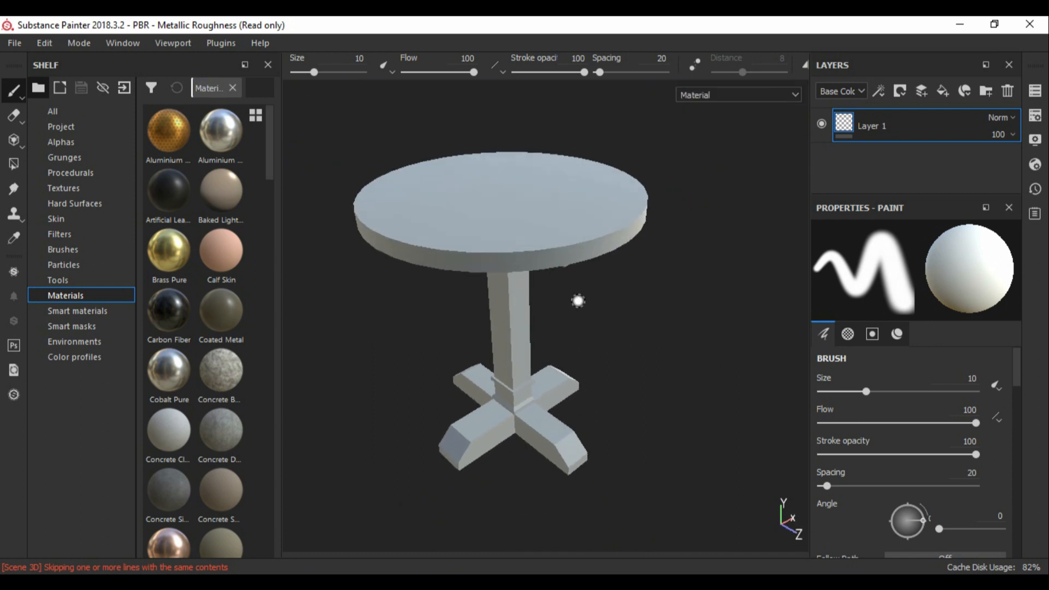
pyautogui.keyDown('alt'); pyautogui.moveTo(428, 235); pyautogui.dragTo(426, 222); pyautogui.keyUp('alt')
pyautogui.click(1008, 91)
pyautogui.click(1035, 115)
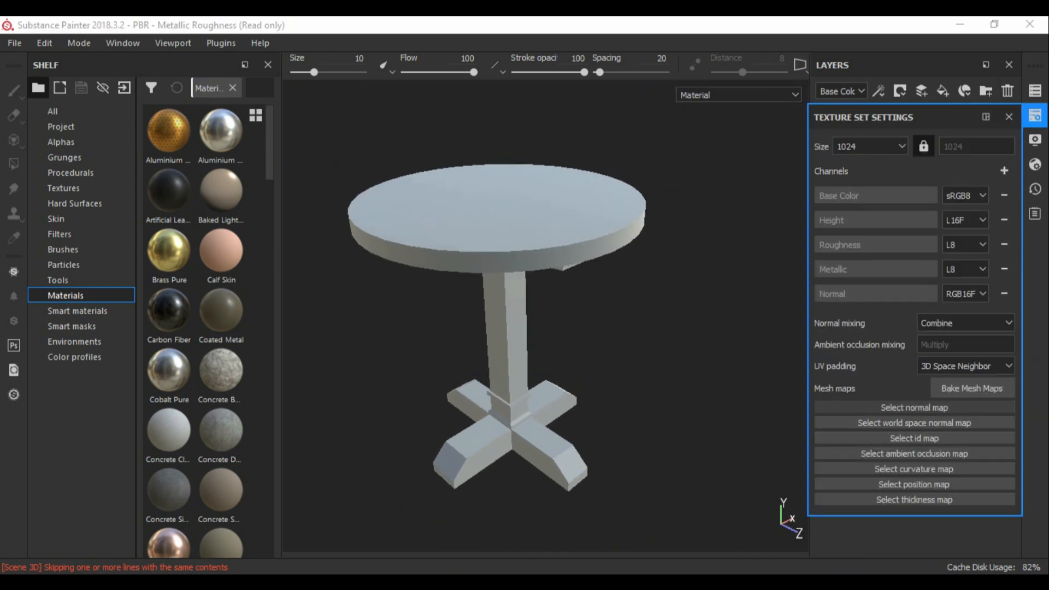
pyautogui.moveTo(596, 328)
pyautogui.keyDown('alt'); pyautogui.mouseDown()
pyautogui.moveTo(601, 262)
pyautogui.moveTo(612, 333)
pyautogui.mouseUp(); pyautogui.keyUp('alt')
pyautogui.scroll(-1, 612, 333)
pyautogui.keyDown('alt'); pyautogui.moveTo(612, 333); pyautogui.dragTo(638, 339, button='middle'); pyautogui.keyUp('alt')
pyautogui.keyDown('alt'); pyautogui.moveTo(574, 328); pyautogui.dragTo(571, 350); pyautogui.keyUp('alt')
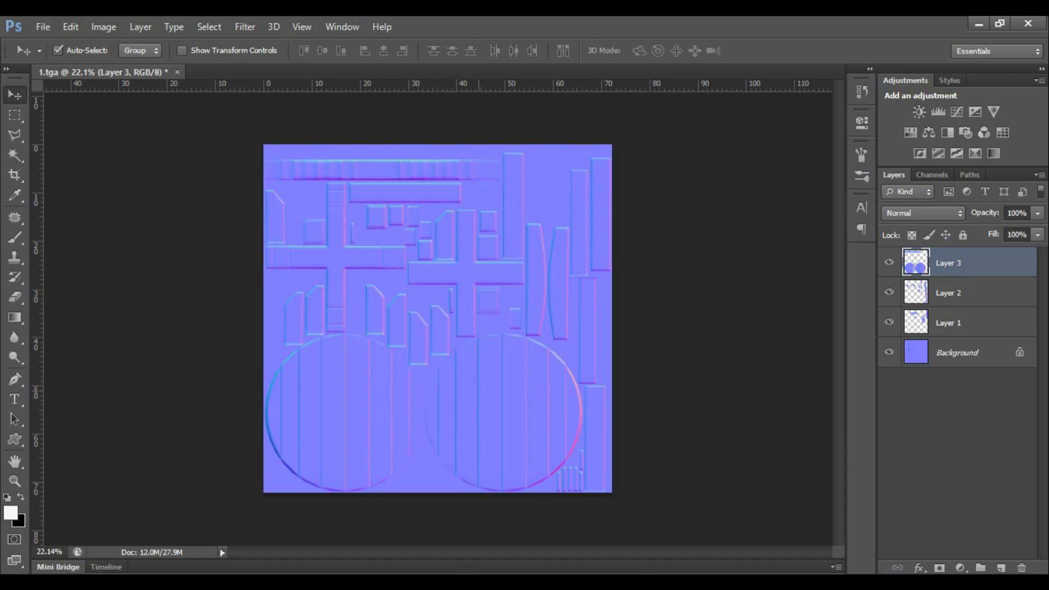
# - Switch to File Explorer and look through the desktop folders for the table's texture files
pyautogui.click(469, 582)
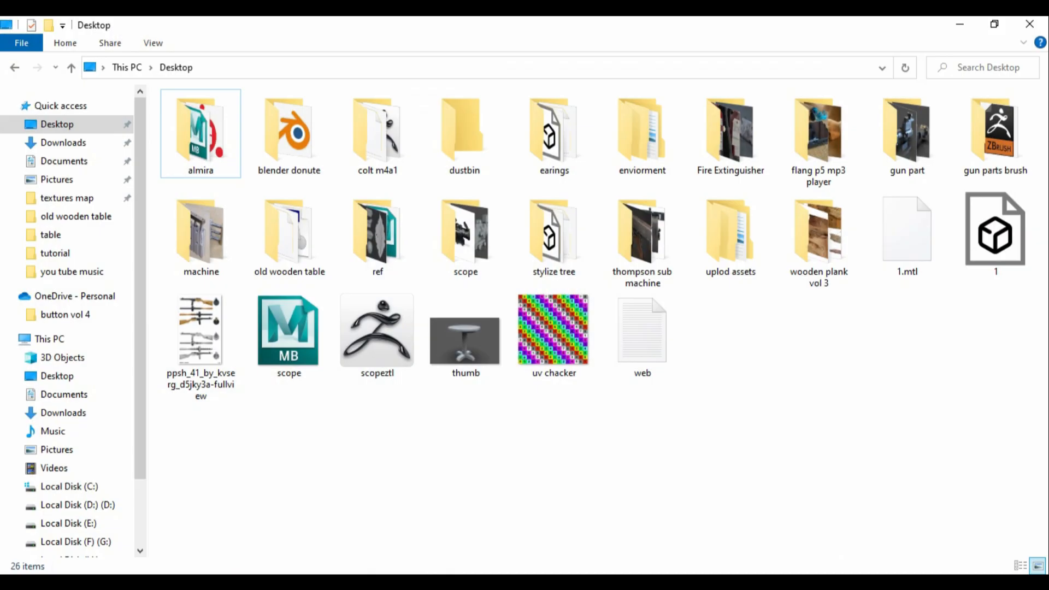
pyautogui.doubleClick(200, 134)
pyautogui.click(15, 67)
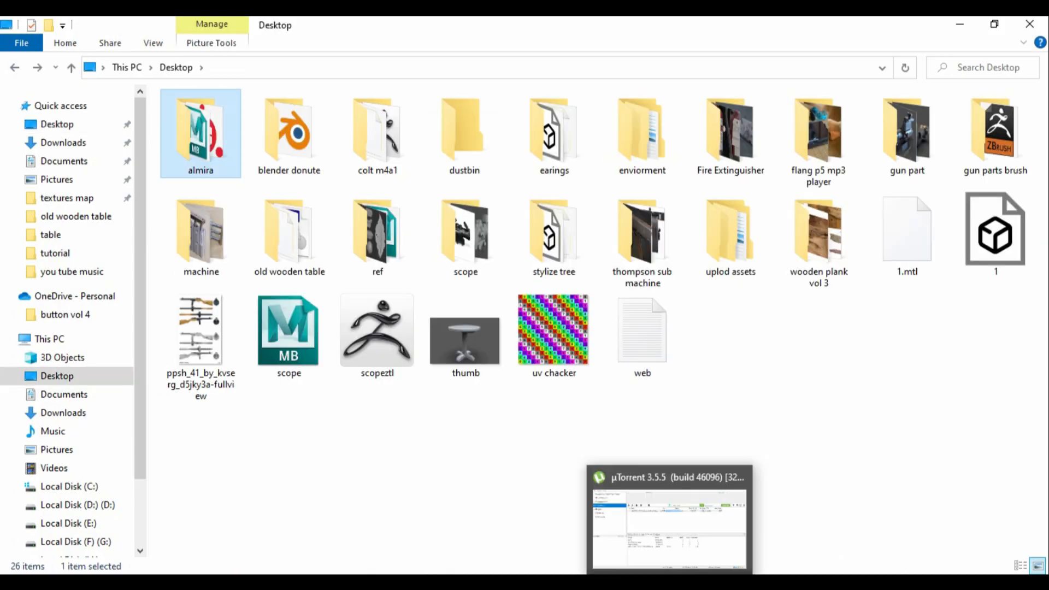
pyautogui.click(661, 582)
pyautogui.click(469, 582)
pyautogui.click(492, 443)
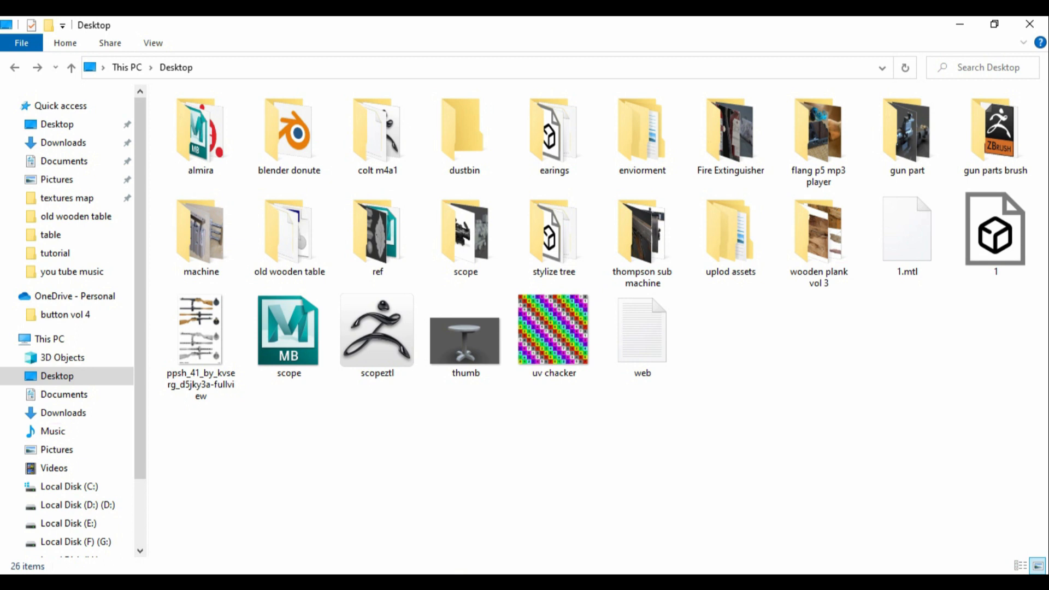
pyautogui.doubleClick(730, 235)
pyautogui.hotkey('alt', 'Left')
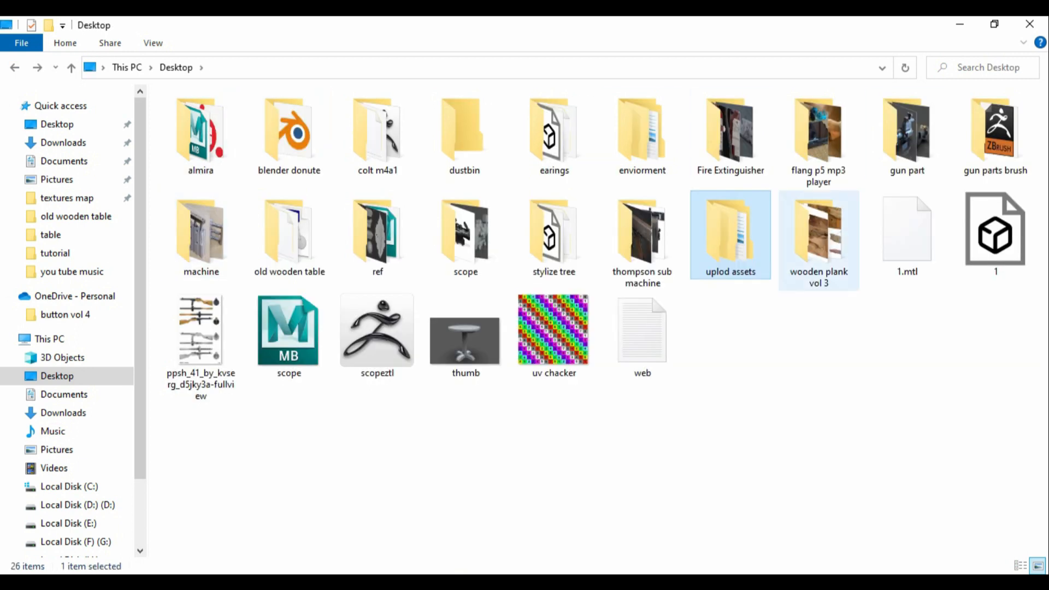
# - Import the final TGA file from the old wooden table folder as a texture and assign it as the normal mesh map
pyautogui.doubleClick(289, 235)
pyautogui.moveTo(555, 132)
pyautogui.mouseDown()
pyautogui.moveTo(655, 538)
pyautogui.moveTo(645, 580)
pyautogui.moveTo(309, 386)
pyautogui.mouseUp()
pyautogui.click(721, 143)
pyautogui.click(749, 203)
pyautogui.click(696, 489)
pyautogui.click(690, 513)
pyautogui.click(636, 511)
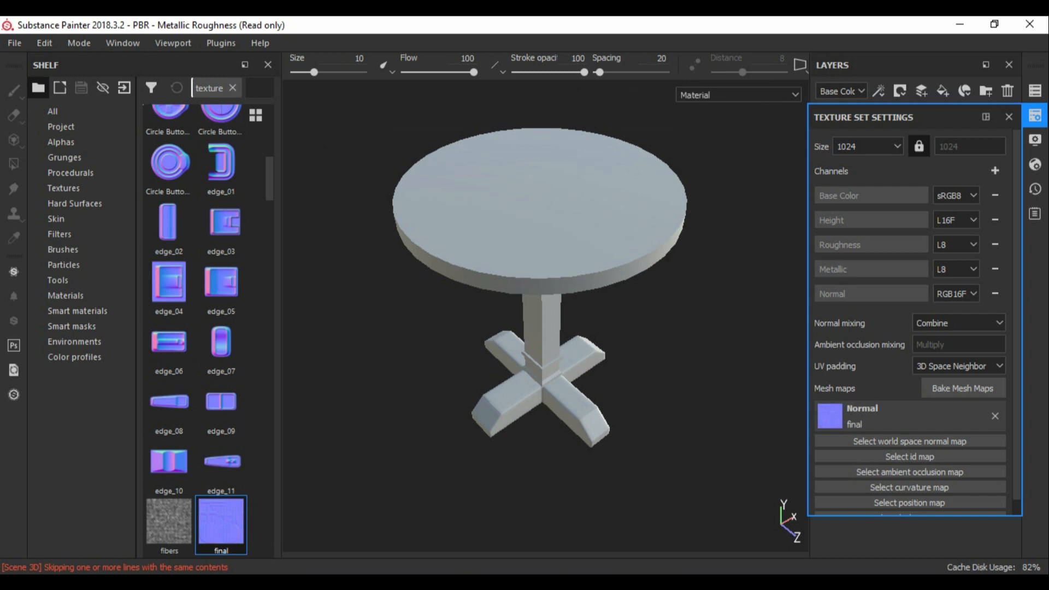
# - Switch to Maya, select the low-poly table and open the Hypershade
pyautogui.click(497, 580)
pyautogui.click(581, 519)
pyautogui.moveTo(304, 155); pyautogui.dragTo(741, 527)
pyautogui.rightClick(684, 150)
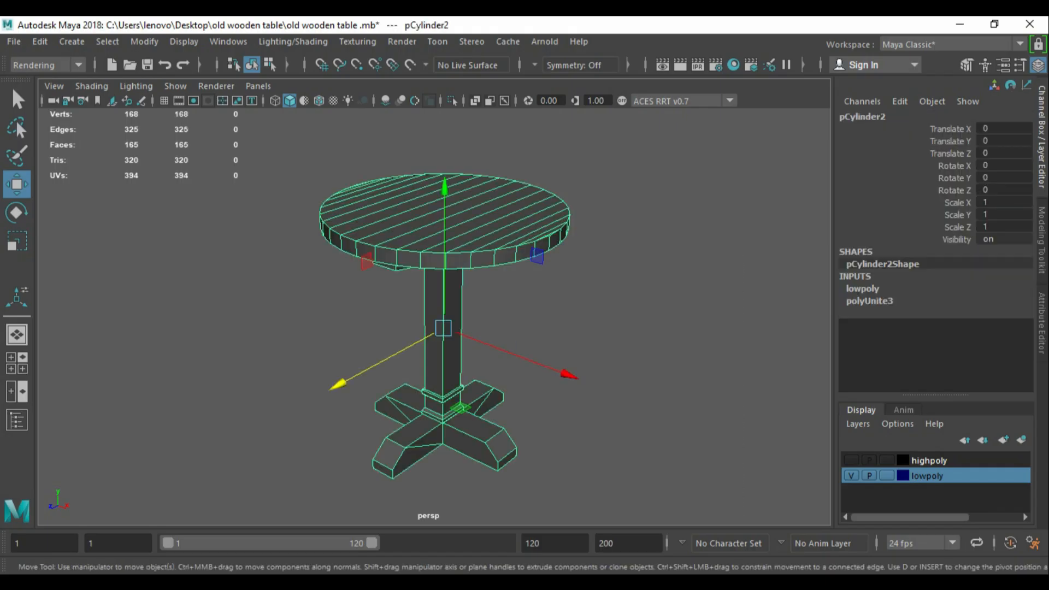
pyautogui.click(228, 41)
pyautogui.moveTo(268, 141)
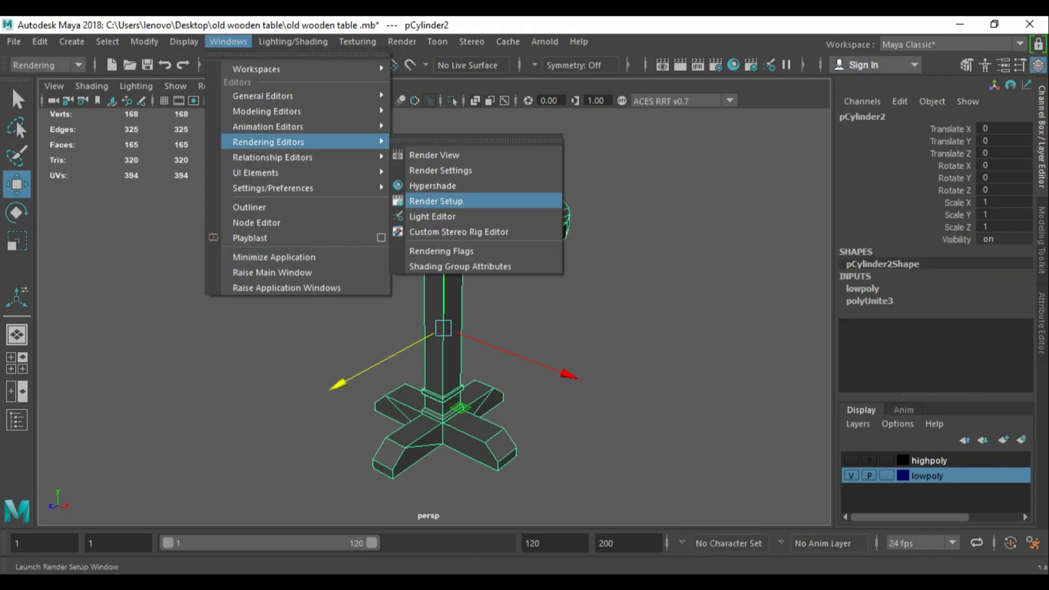
pyautogui.click(435, 201)
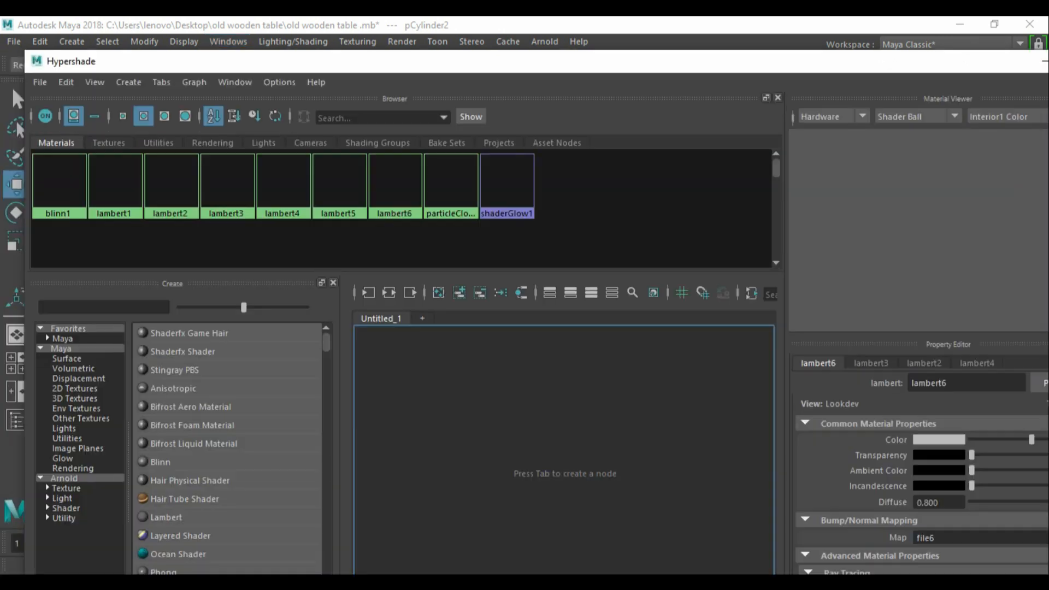
# - Delete all materials and textures from the scene in the Hypershade
pyautogui.moveTo(618, 245); pyautogui.dragTo(53, 164)
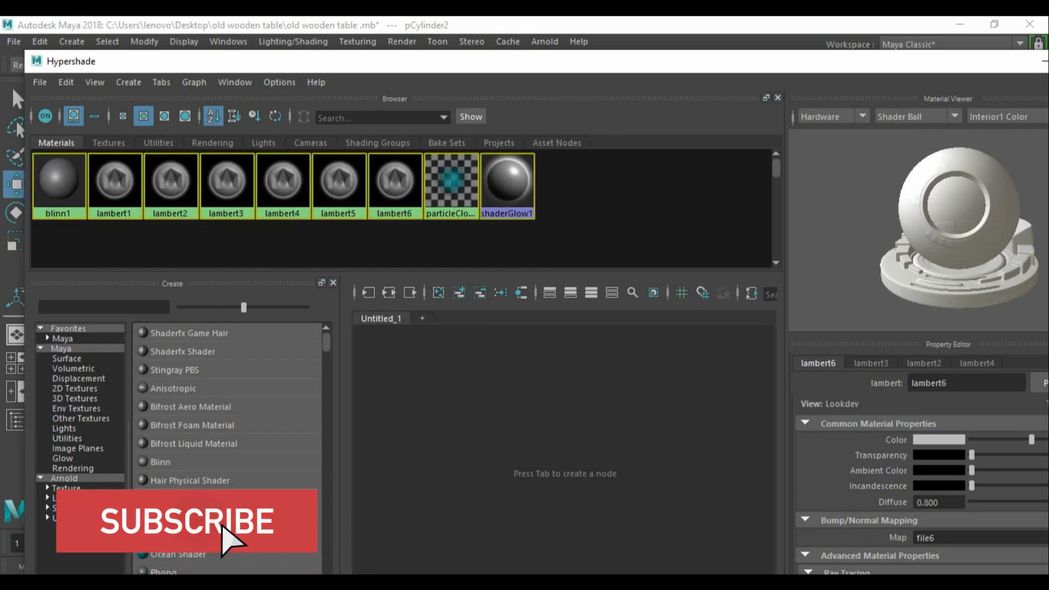
pyautogui.press('Delete')
pyautogui.click(109, 143)
pyautogui.moveTo(470, 203); pyautogui.dragTo(54, 169)
pyautogui.press('Delete')
pyautogui.moveTo(470, 61); pyautogui.dragTo(332, 67)
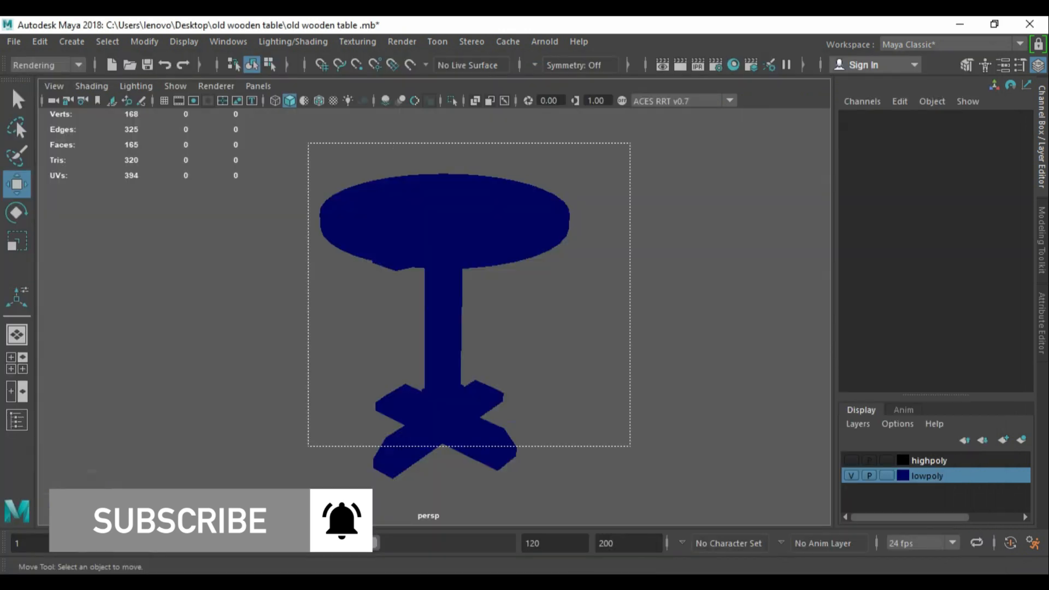
# - Select the low-poly table and export it as OBJ, replacing lowpoly_obj.obj in the old wooden table folder
pyautogui.rightClick(581, 145)
pyautogui.click(539, 241)
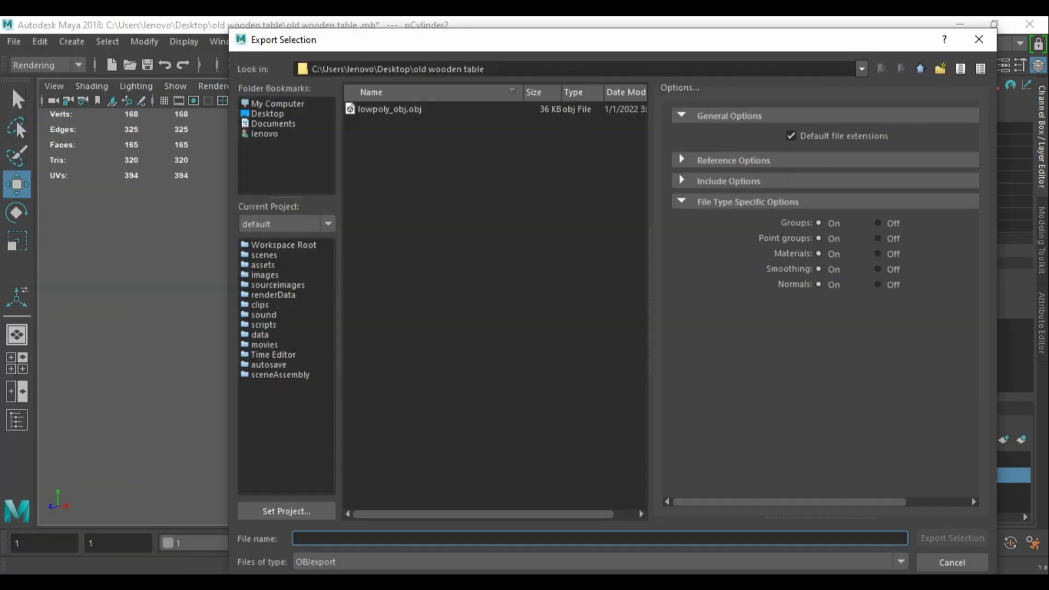
pyautogui.press('Return')
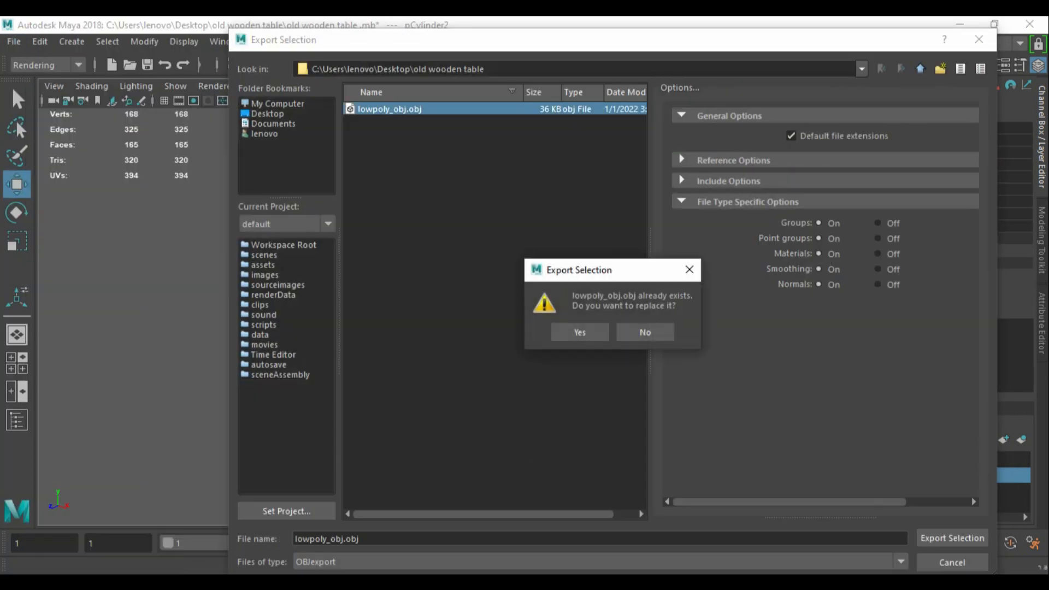
pyautogui.press('Return')
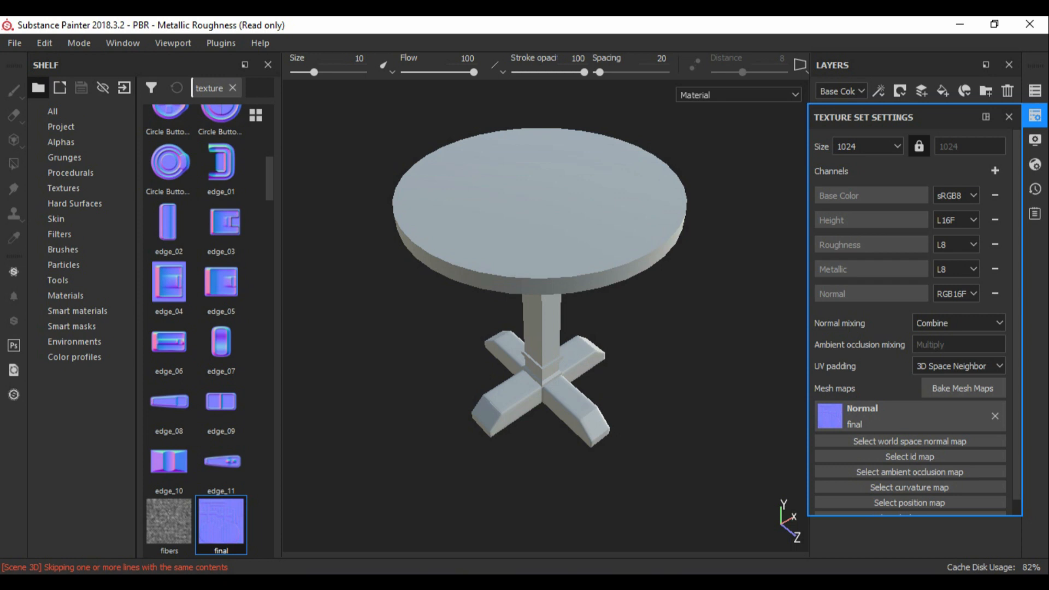
# - Switch to Substance Painter and create a new project from lowpoly_obj.obj, choosing the normal map format and adding the final map to the cleared import list
pyautogui.hotkey('alt', 'f')
pyautogui.press('Return')
pyautogui.click(681, 150)
pyautogui.doubleClick(180, 145)
pyautogui.click(443, 277)
pyautogui.click(437, 301)
pyautogui.click(683, 324)
pyautogui.click(591, 325)
pyautogui.doubleClick(505, 144)
pyautogui.click(594, 484)
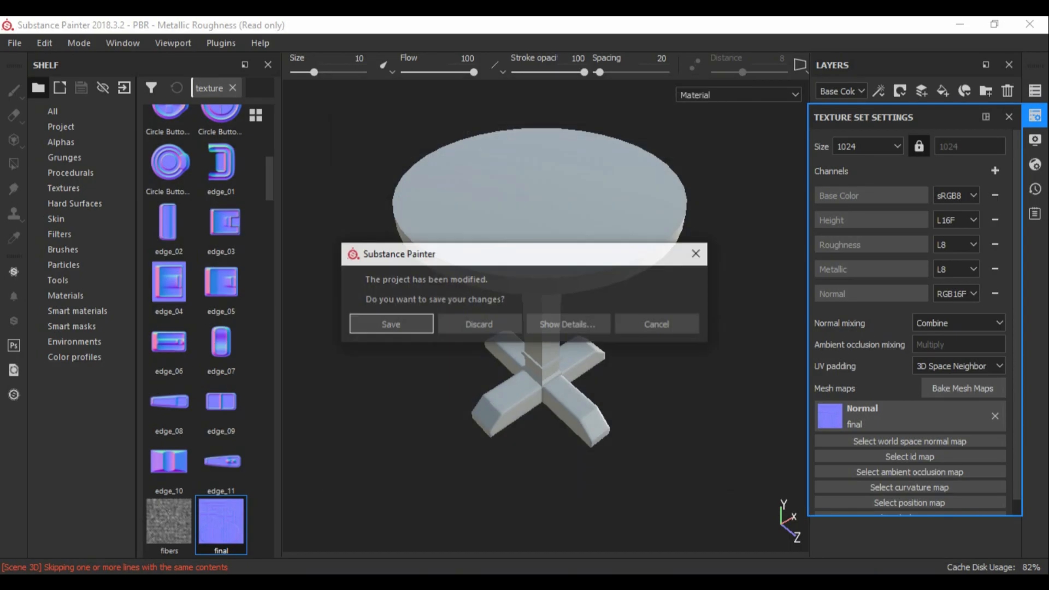
# - Assign the final texture as the normal map in the texture set's mesh maps
pyautogui.keyDown('alt'); pyautogui.moveTo(652, 347); pyautogui.dragTo(722, 386); pyautogui.keyUp('alt')
pyautogui.scroll(-4, 651, 347)
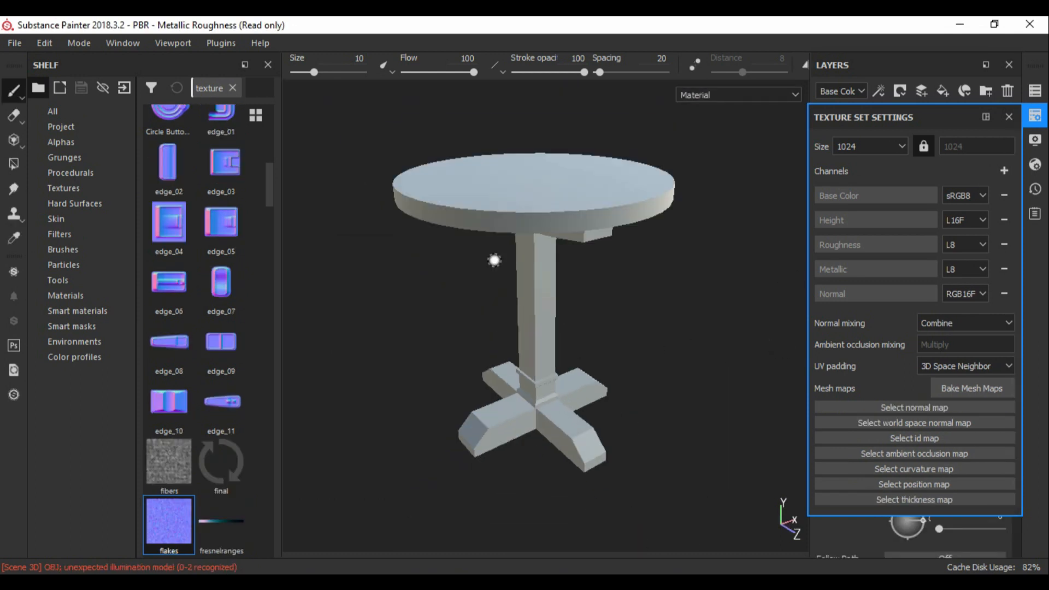
pyautogui.click(915, 408)
pyautogui.click(848, 239)
pyautogui.keyDown('alt'); pyautogui.moveTo(625, 305); pyautogui.dragTo(650, 350); pyautogui.keyUp('alt')
# - Bake the mesh maps at an output size of 2048, leaving out the Normal and ID maps
pyautogui.click(963, 389)
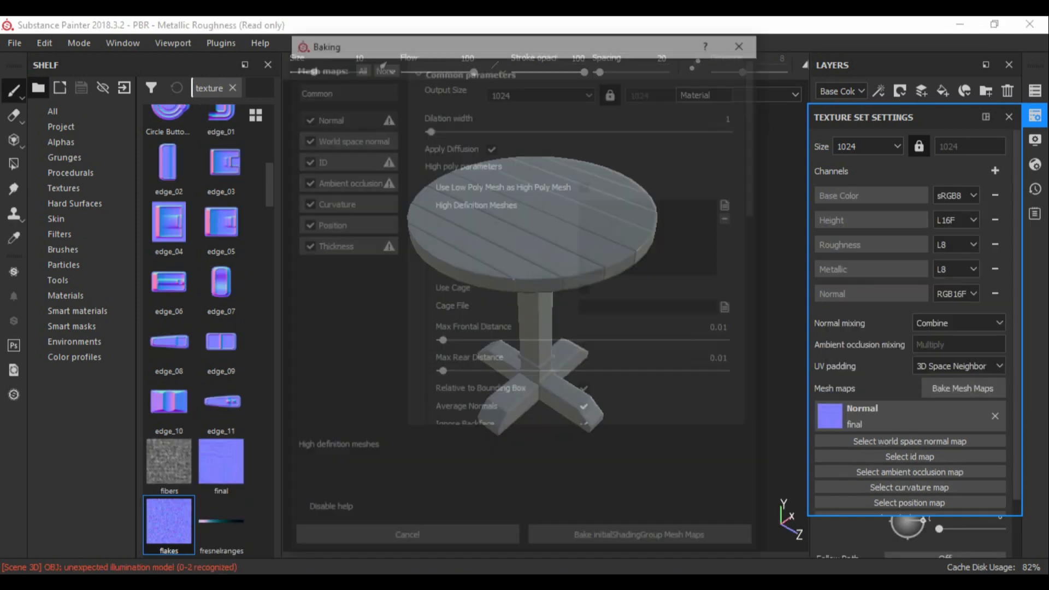
pyautogui.click(306, 117)
pyautogui.click(306, 160)
pyautogui.click(541, 91)
pyautogui.click(499, 174)
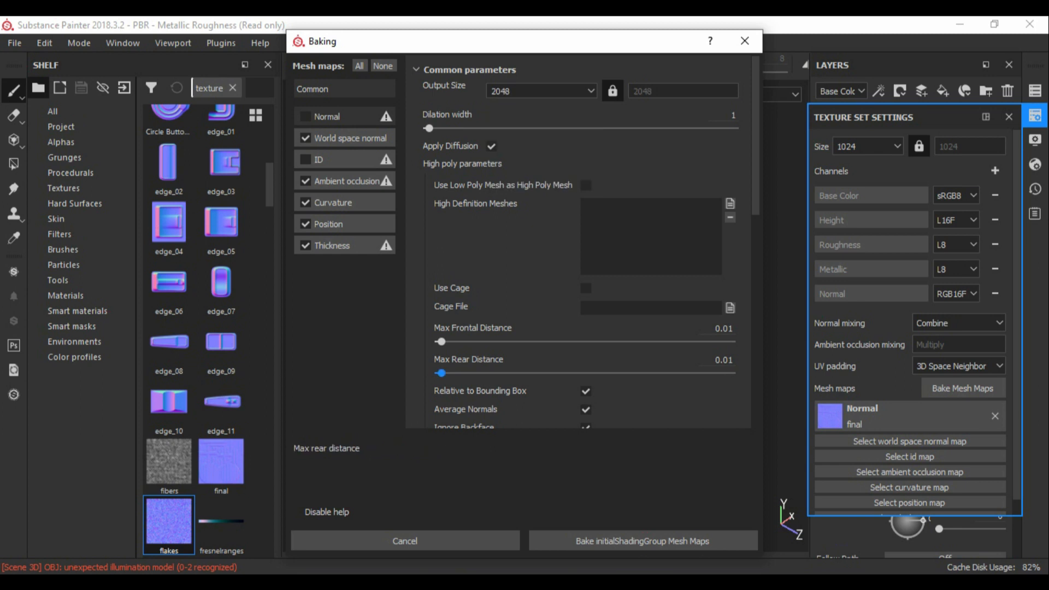
pyautogui.click(642, 541)
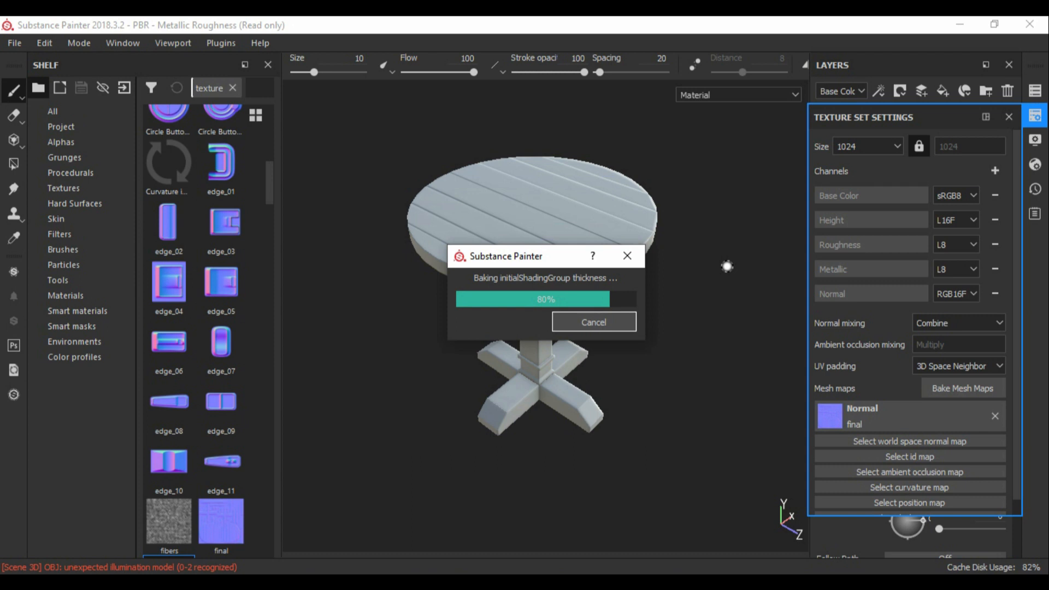
pyautogui.press('Return')
# - Check the baked table from several angles, change the texture set size and close the texture set settings
pyautogui.moveTo(678, 269)
pyautogui.keyDown('alt'); pyautogui.mouseDown()
pyautogui.moveTo(690, 189)
pyautogui.moveTo(735, 192)
pyautogui.moveTo(702, 322)
pyautogui.moveTo(697, 265)
pyautogui.mouseUp(); pyautogui.keyUp('alt')
pyautogui.keyDown('alt'); pyautogui.moveTo(617, 232); pyautogui.dragTo(607, 202); pyautogui.keyUp('alt')
pyautogui.keyDown('alt'); pyautogui.moveTo(663, 170); pyautogui.dragTo(552, 208); pyautogui.keyUp('alt')
pyautogui.click(869, 146)
pyautogui.click(868, 202)
pyautogui.click(1010, 117)
pyautogui.keyDown('alt'); pyautogui.moveTo(702, 217); pyautogui.dragTo(653, 208); pyautogui.keyUp('alt')
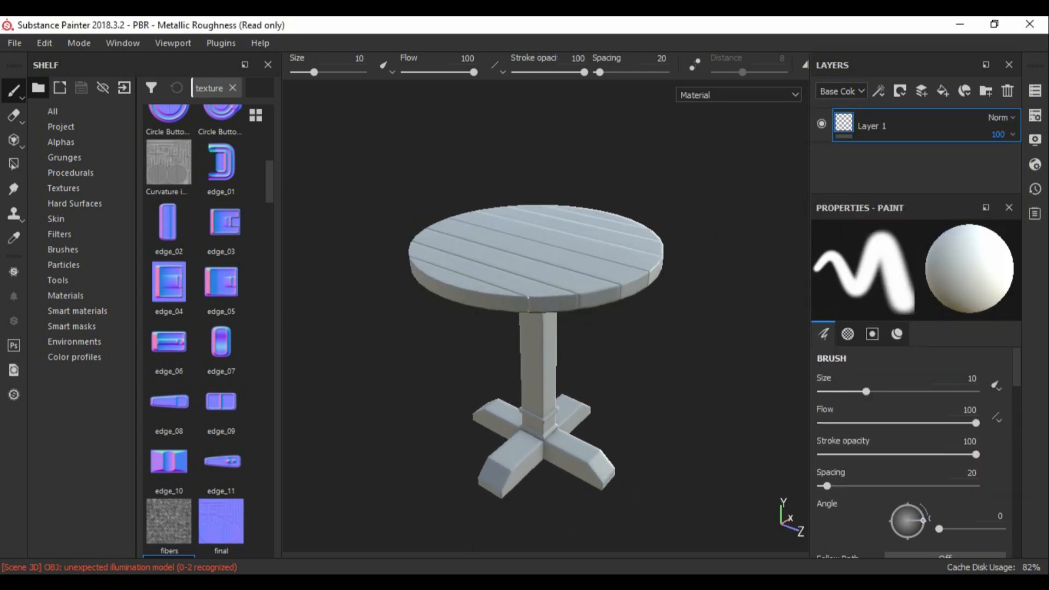
# - Delete Layer 1 and enlarge the layer stack area
pyautogui.click(1008, 91)
pyautogui.moveTo(934, 194); pyautogui.dragTo(929, 315)
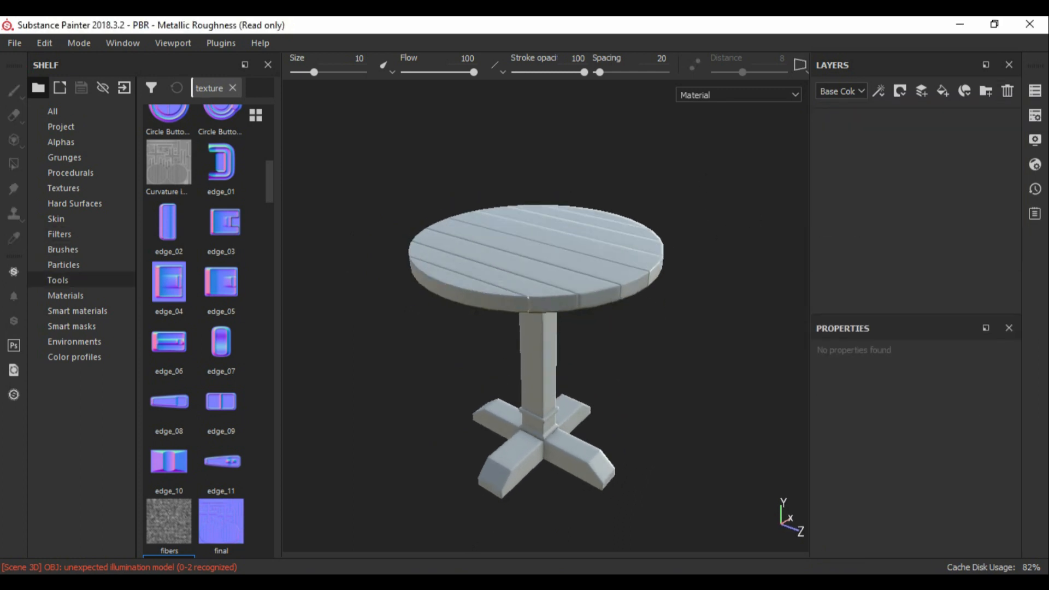
pyautogui.keyDown('alt'); pyautogui.moveTo(393, 273); pyautogui.dragTo(395, 295); pyautogui.keyUp('alt')
pyautogui.hotkey('alt', 'Tab')
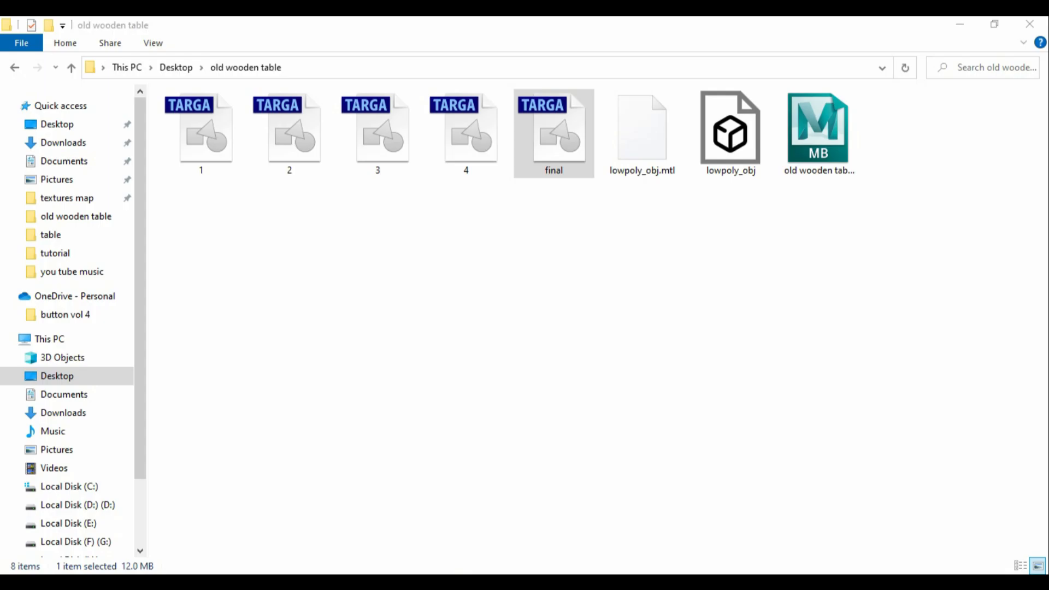
pyautogui.click(88, 505)
pyautogui.click(995, 24)
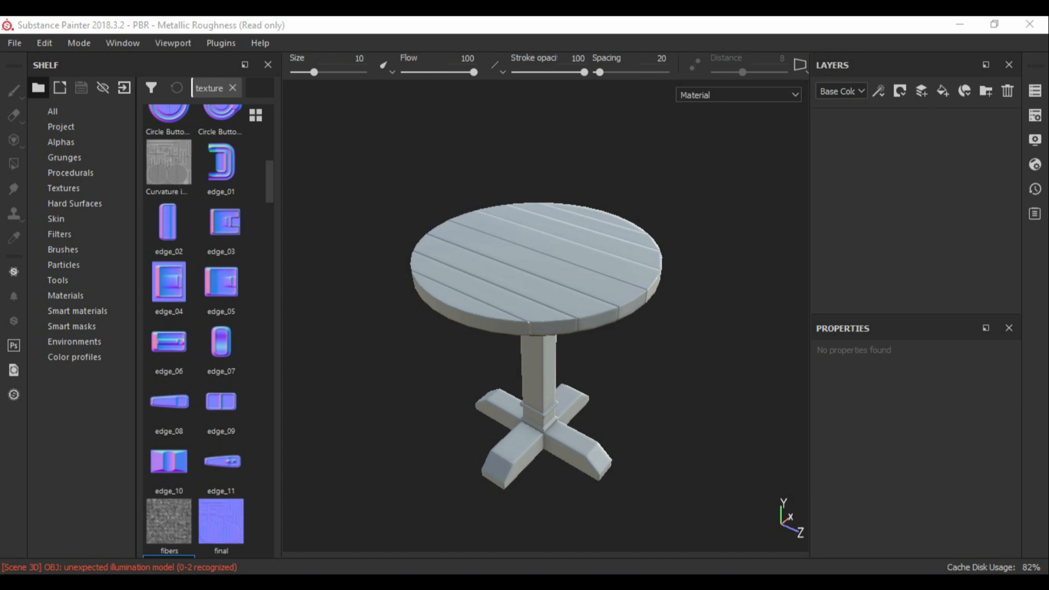
pyautogui.keyDown('alt'); pyautogui.moveTo(552, 328); pyautogui.dragTo(528, 317); pyautogui.keyUp('alt')
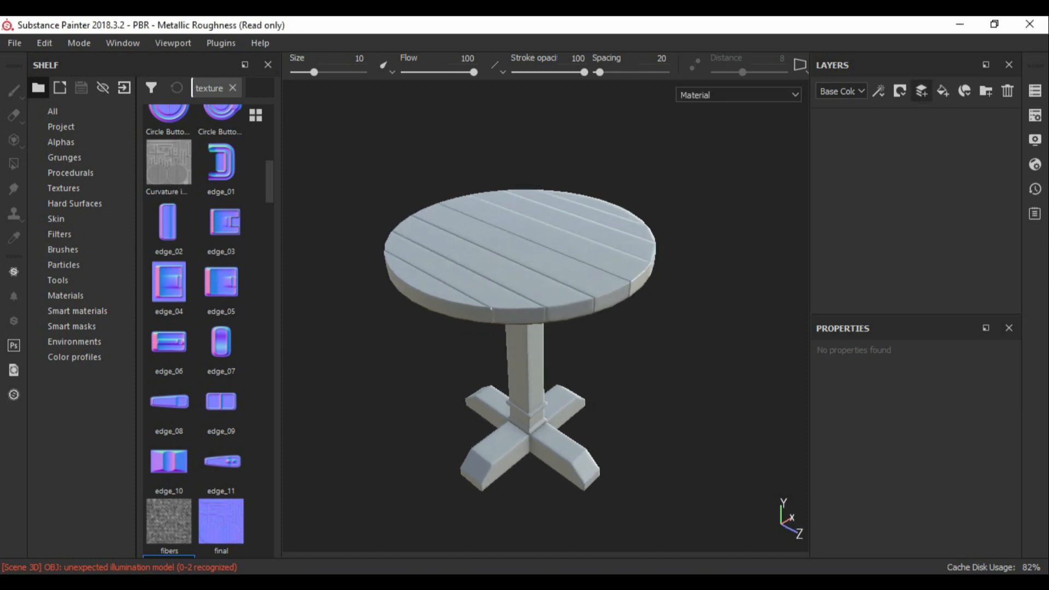
# - Create a folder in the layer stack and name it wooden
pyautogui.click(986, 91)
pyautogui.write('woode')
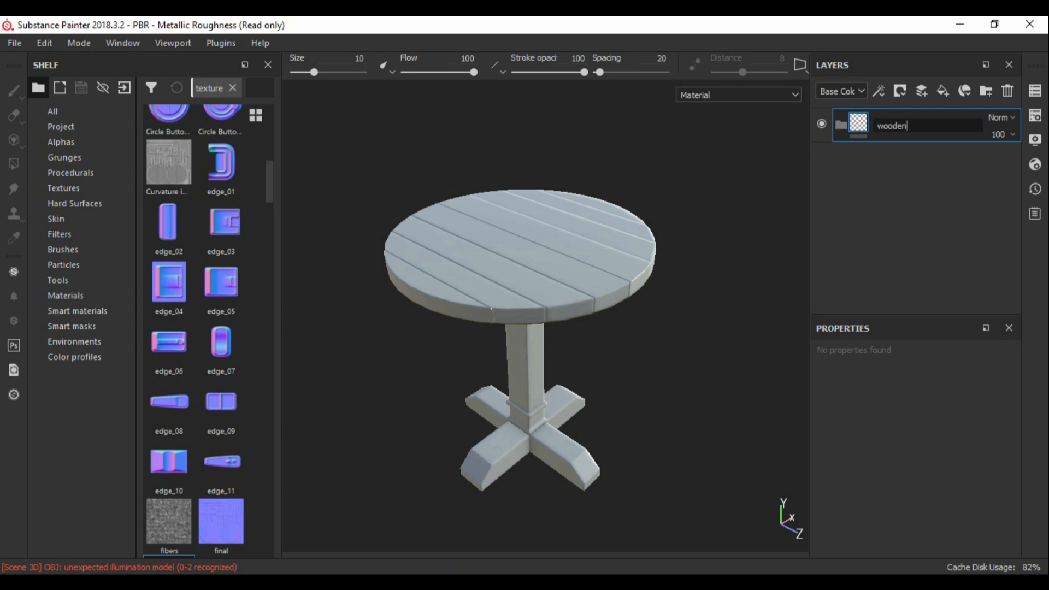
pyautogui.write('n')
pyautogui.press('Return')
# - Add a black mask to the wooden folder and reveal the whole table in it with Polygon Fill
pyautogui.rightClick(956, 120)
pyautogui.click(948, 143)
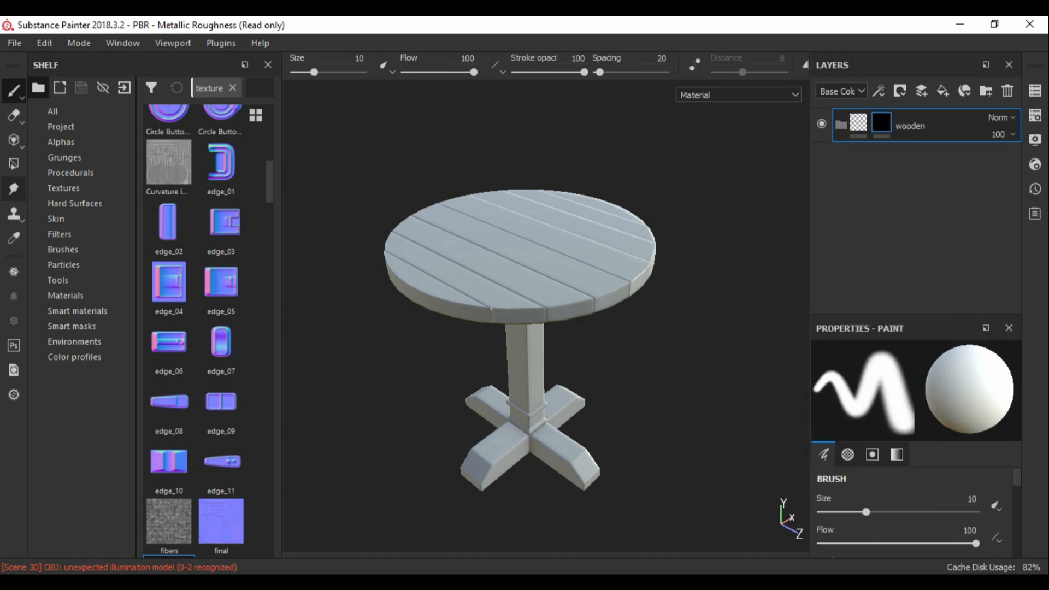
pyautogui.click(13, 165)
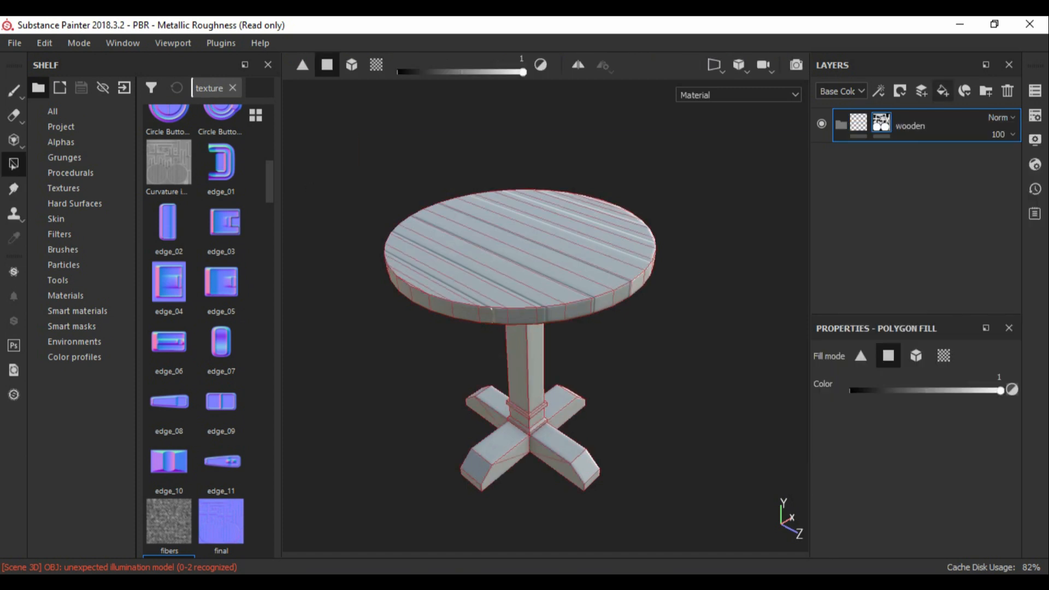
# - Add a fill layer inside the wooden folder and rename it base
pyautogui.click(942, 91)
pyautogui.moveTo(885, 127); pyautogui.dragTo(886, 173)
pyautogui.doubleClick(881, 160)
pyautogui.write('base')
pyautogui.press('Return')
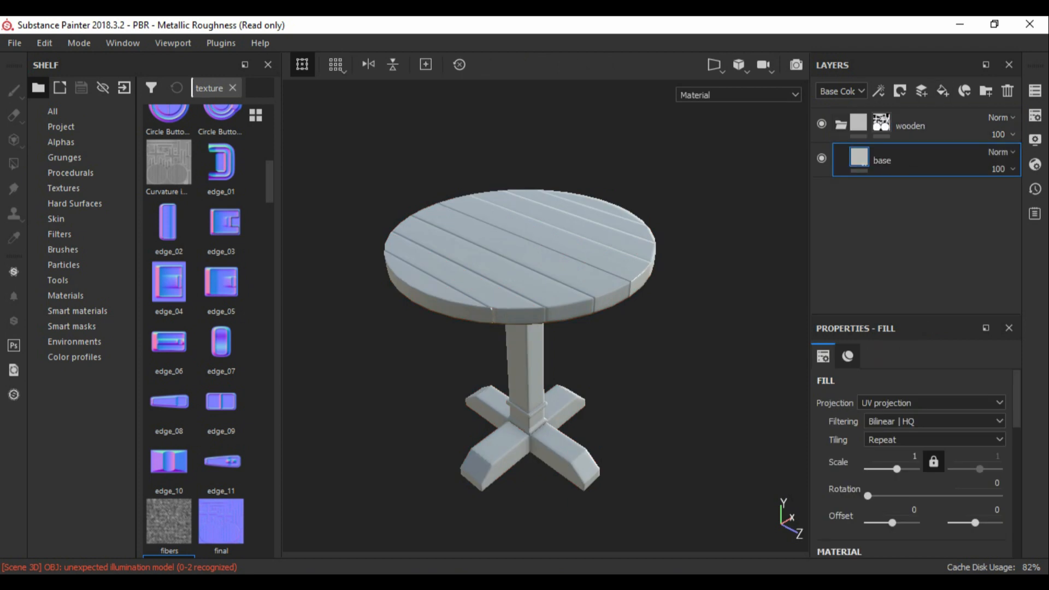
# - Browse the smart materials in the shelf and preview the wood ones, such as Wood Chest Stylized, wooden_3 and wooden material_02
pyautogui.keyDown('alt'); pyautogui.moveTo(525, 306); pyautogui.dragTo(552, 314, button='middle'); pyautogui.keyUp('alt')
pyautogui.scroll(1, 552, 315)
pyautogui.keyDown('alt'); pyautogui.moveTo(552, 314); pyautogui.dragTo(552, 326); pyautogui.keyUp('alt')
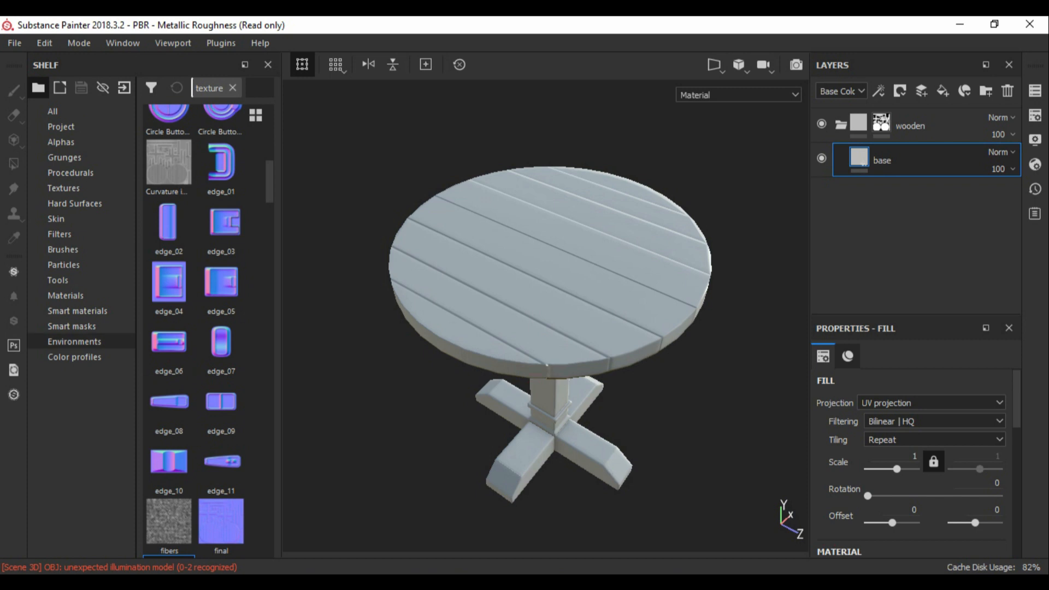
pyautogui.click(74, 342)
pyautogui.click(71, 326)
pyautogui.click(77, 311)
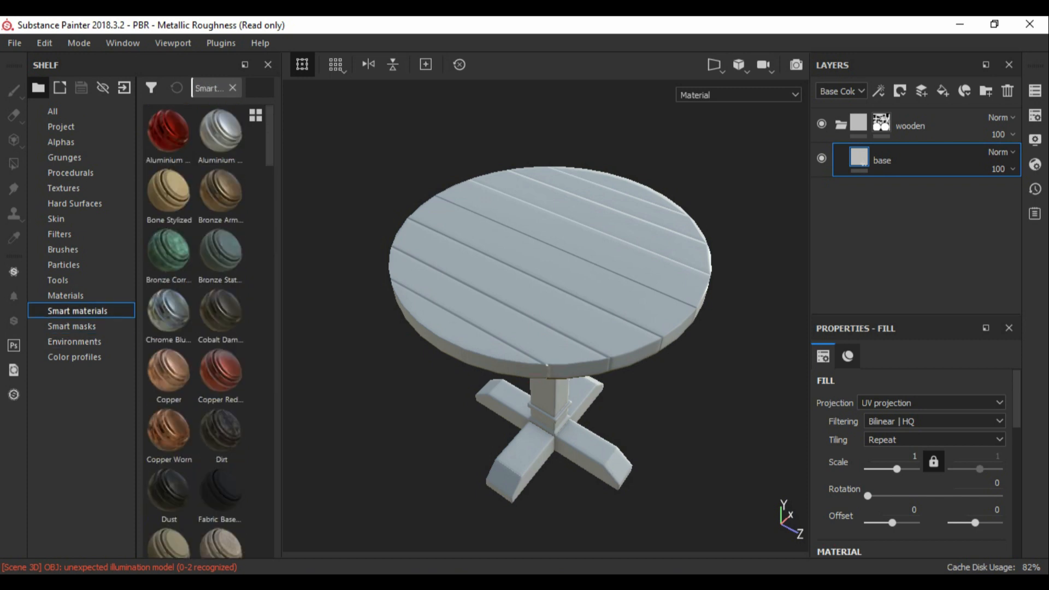
pyautogui.scroll(-4, 170, 300)
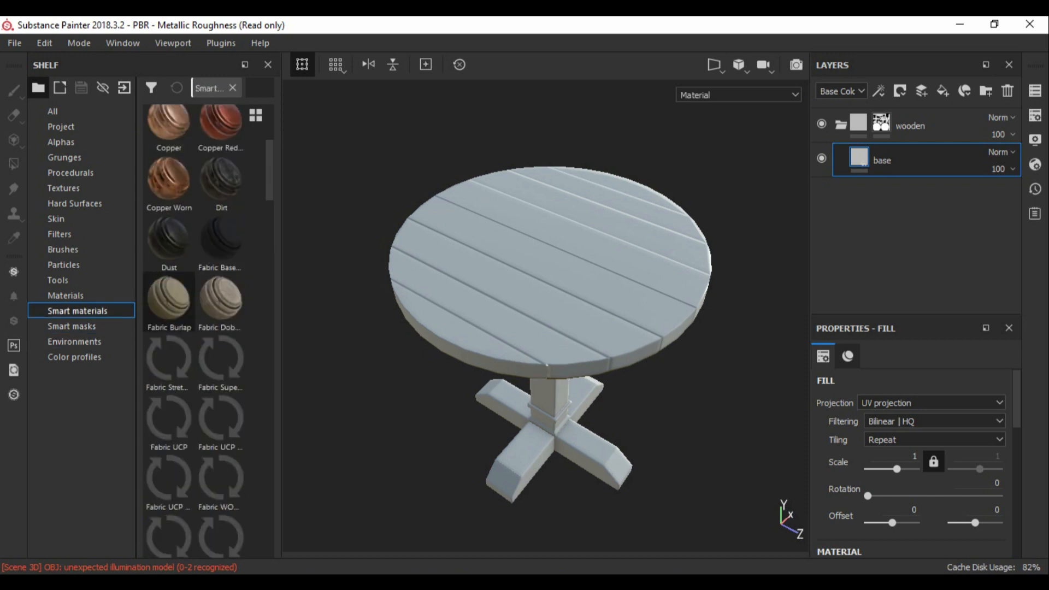
pyautogui.scroll(-5, 169, 301)
pyautogui.scroll(-8, 221, 371)
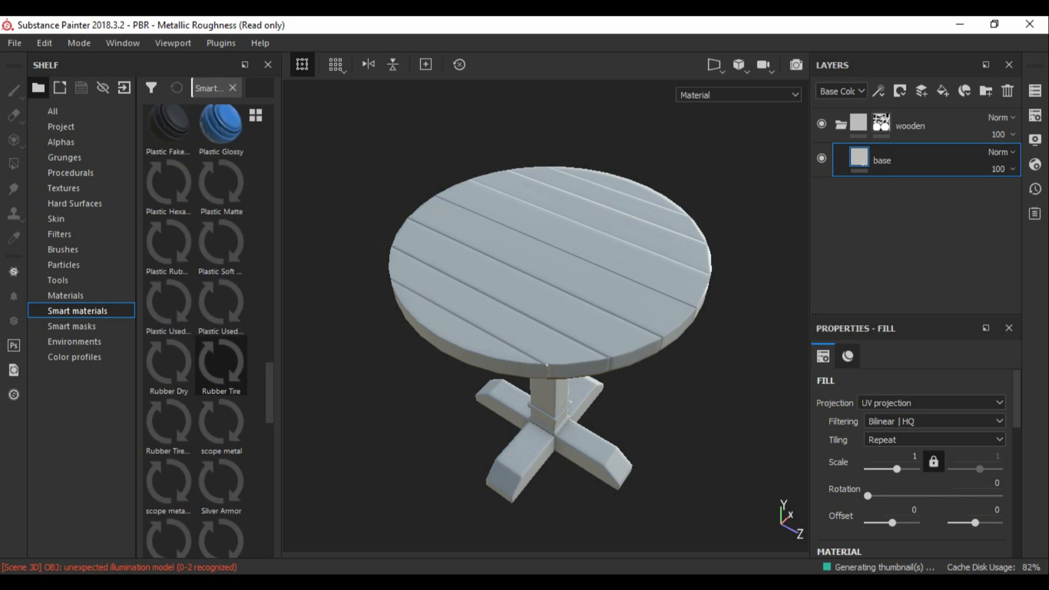
pyautogui.scroll(-8, 168, 377)
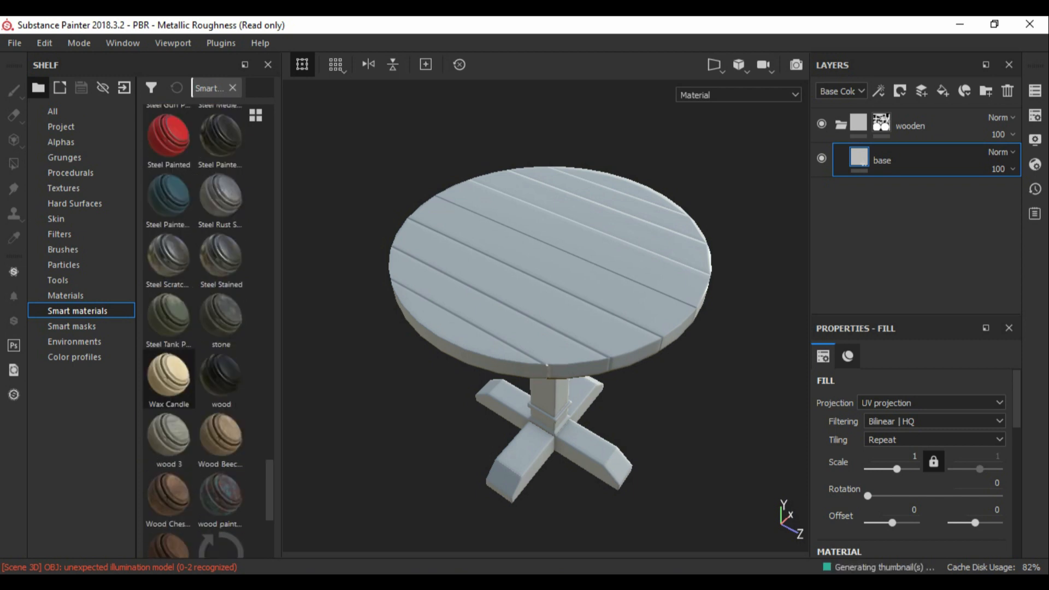
pyautogui.scroll(-5, 169, 377)
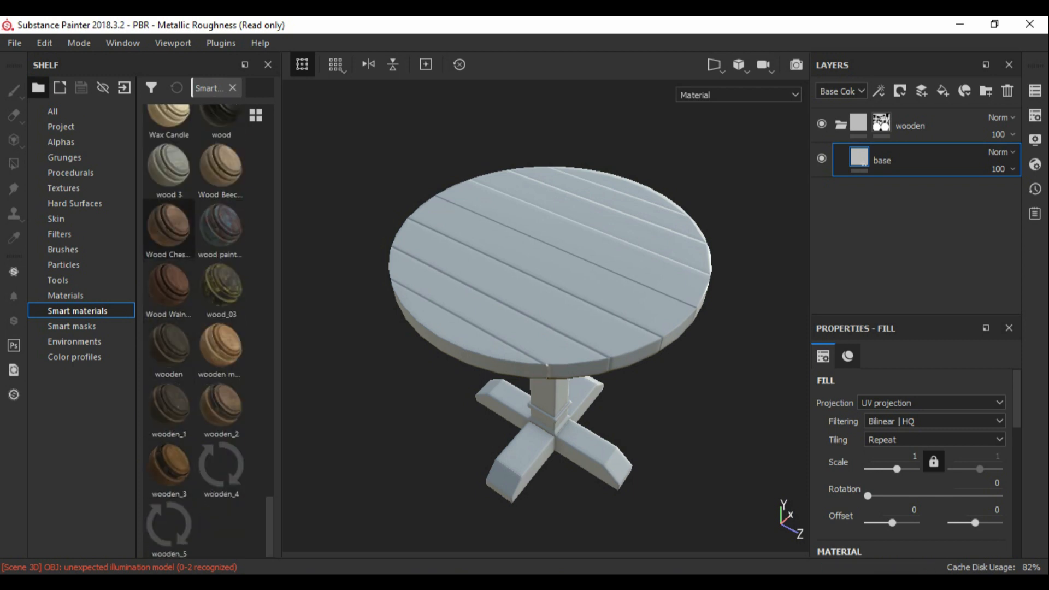
pyautogui.moveTo(169, 225)
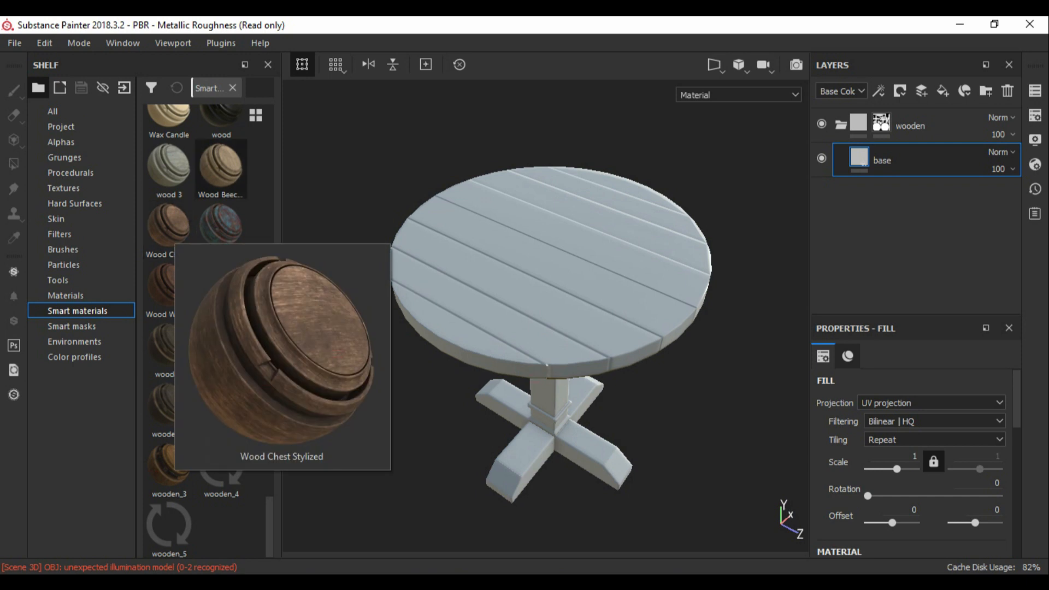
pyautogui.moveTo(169, 465)
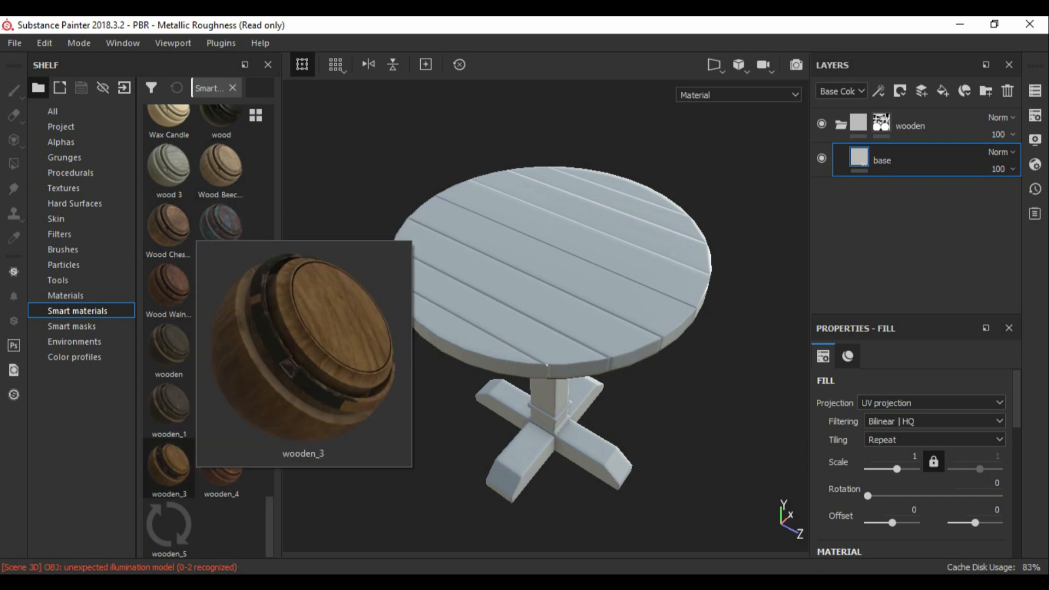
pyautogui.moveTo(221, 344)
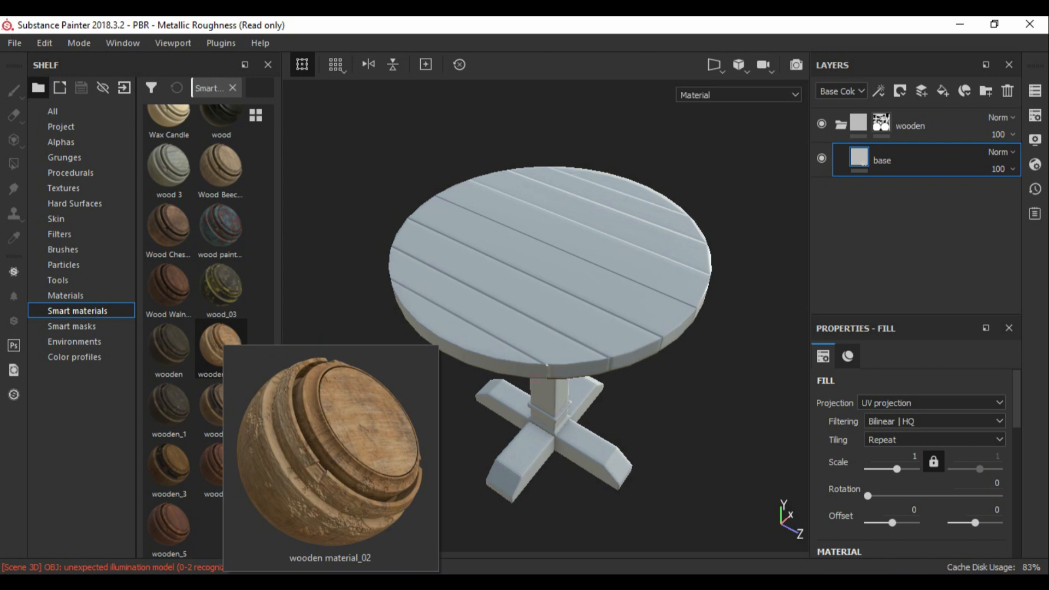
pyautogui.scroll(4, 221, 345)
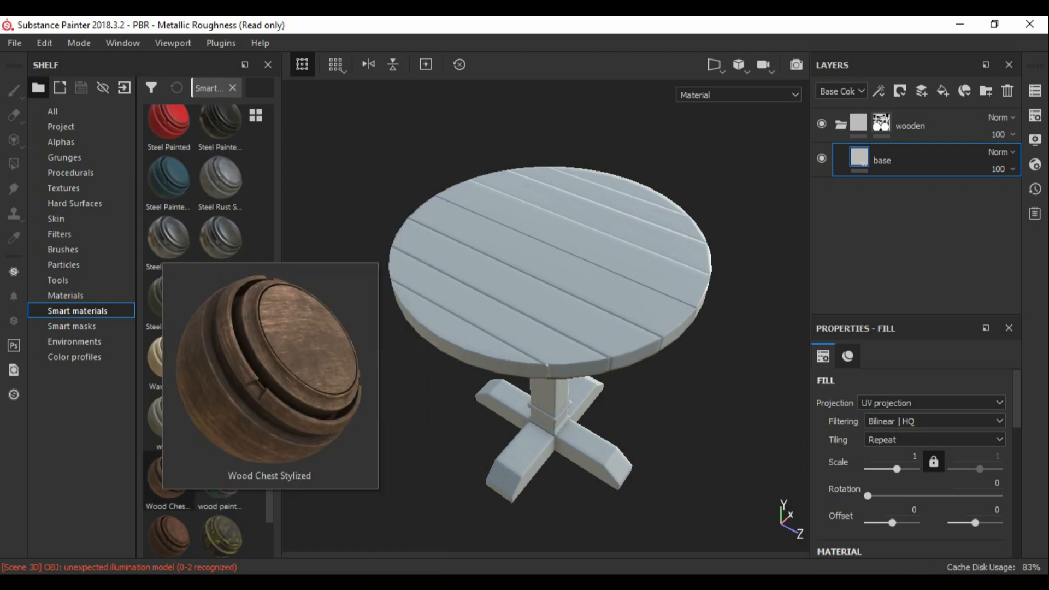
pyautogui.scroll(-5, 208, 328)
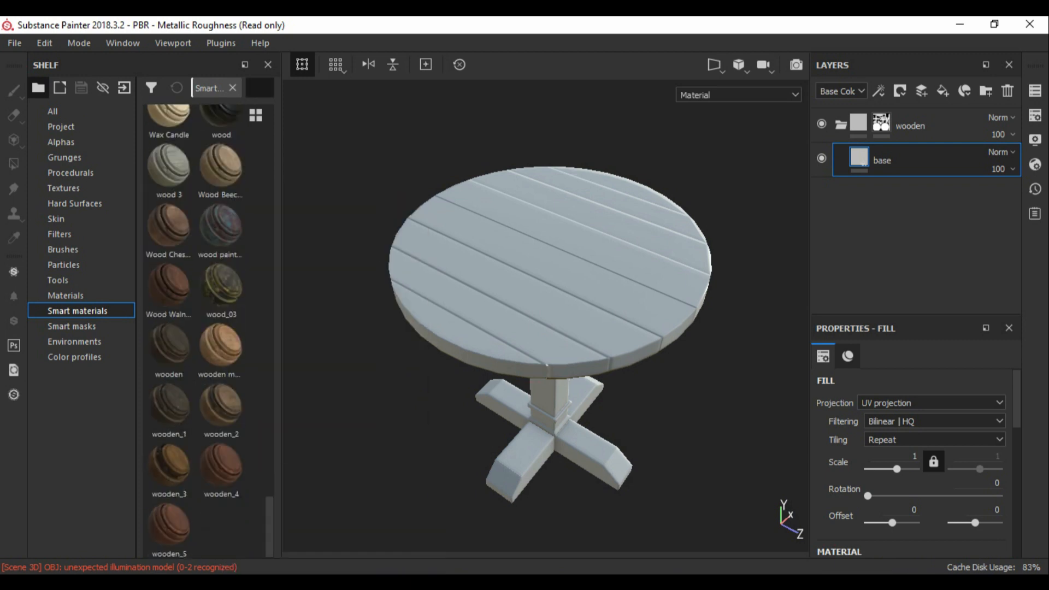
# - Filter the smart materials by "wo" and compare the previews of the wood materials, including wooden_1 and old wood
pyautogui.press('BackSpace')
pyautogui.write('wo')
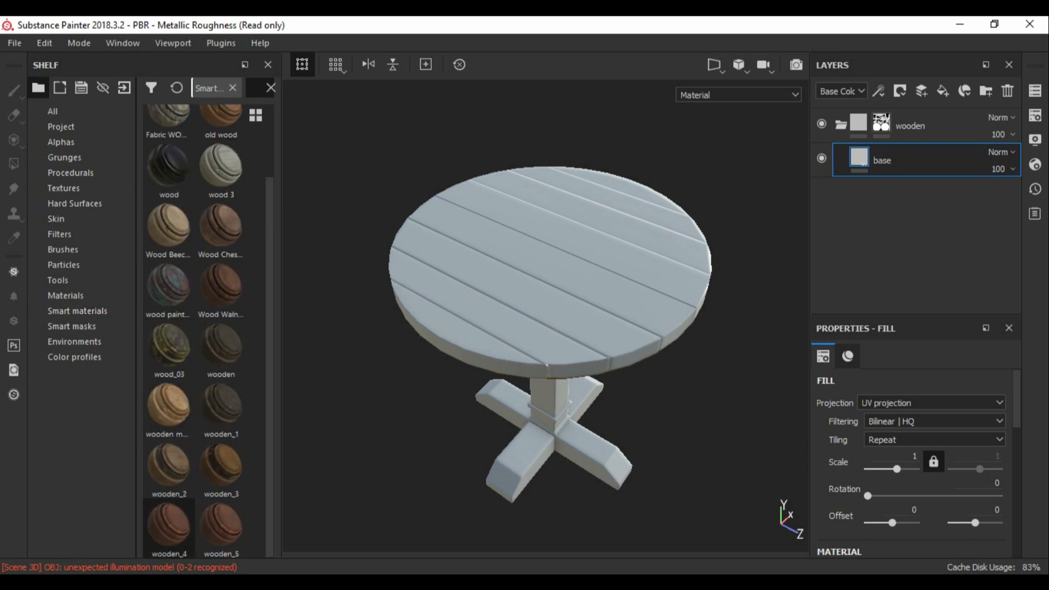
pyautogui.moveTo(221, 525)
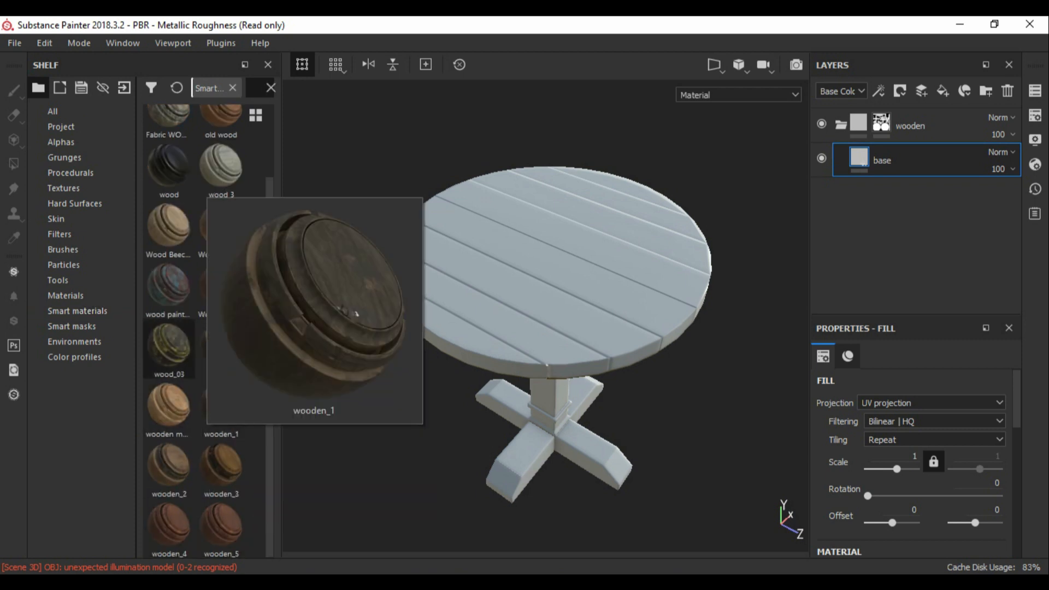
pyautogui.moveTo(220, 285)
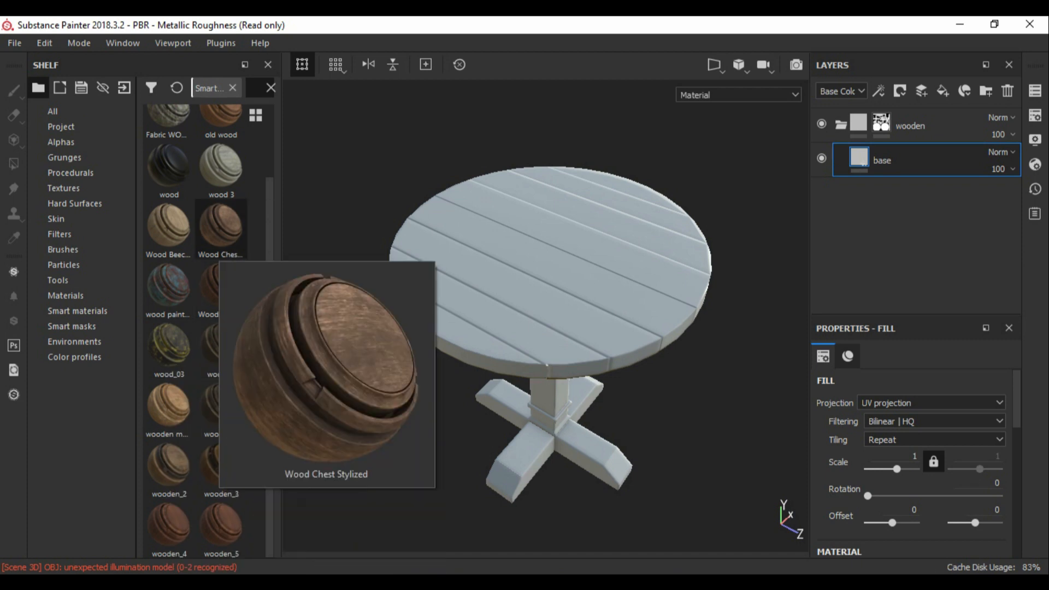
pyautogui.scroll(1, 221, 253)
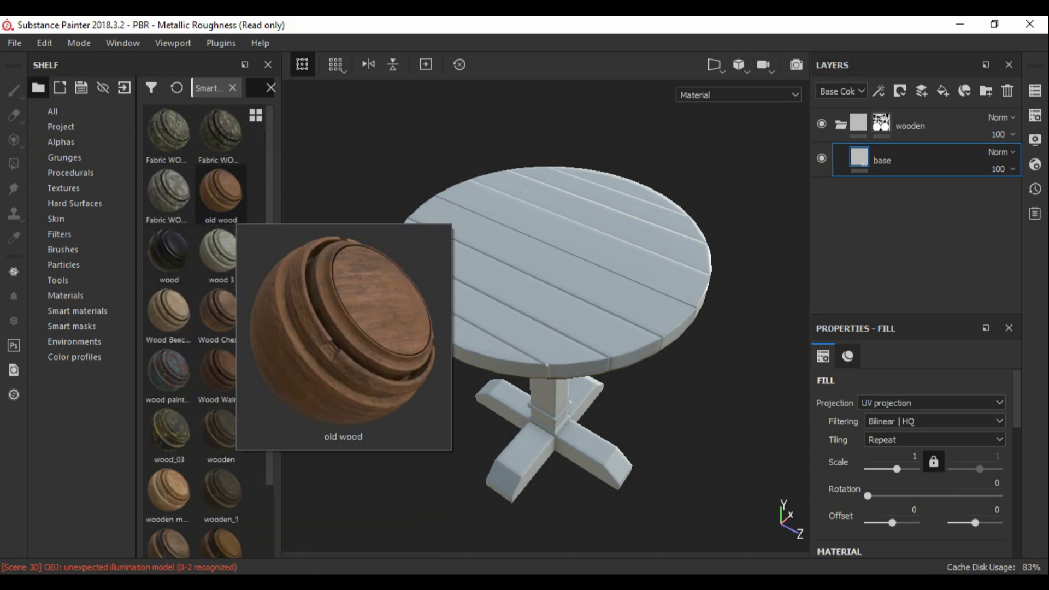
pyautogui.scroll(-2, 220, 262)
pyautogui.scroll(2, 221, 263)
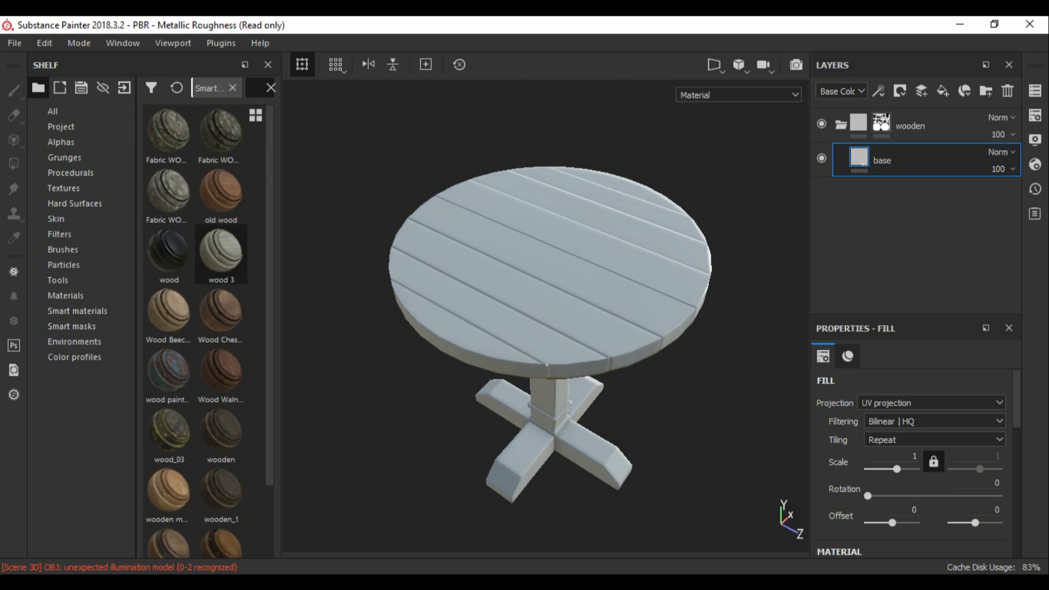
pyautogui.scroll(-2, 221, 273)
pyautogui.scroll(2, 221, 330)
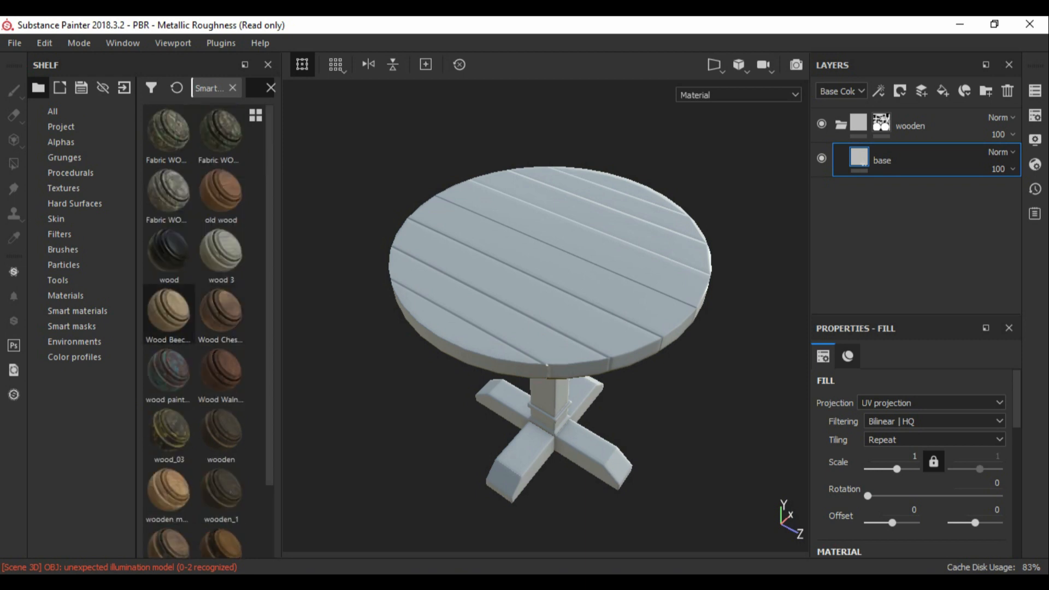
# - Narrow the smart material search to Wood Walnut and apply that material to the table
pyautogui.write('wa')
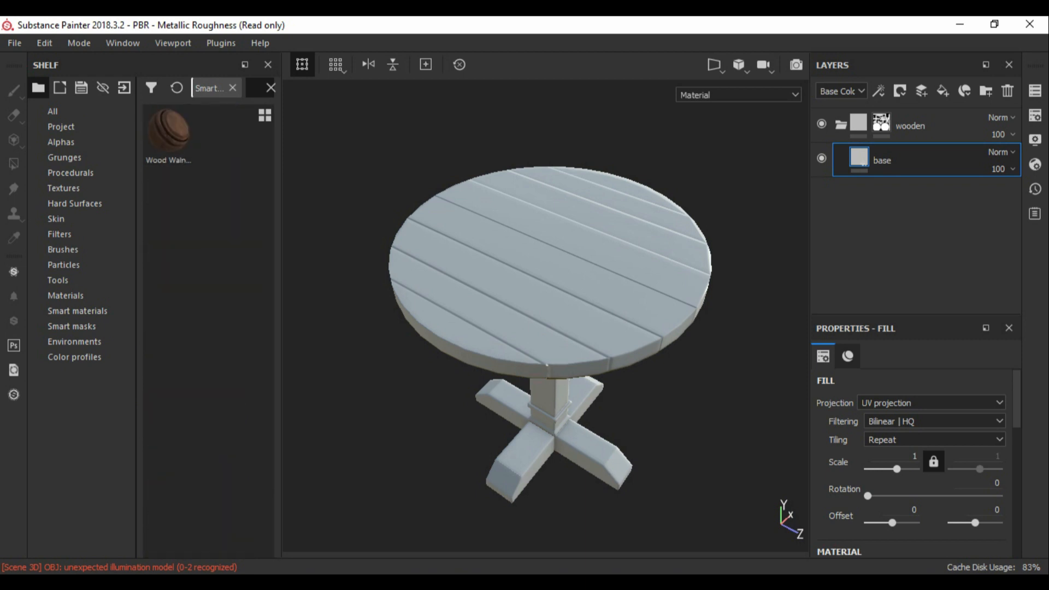
pyautogui.moveTo(169, 132); pyautogui.dragTo(437, 235)
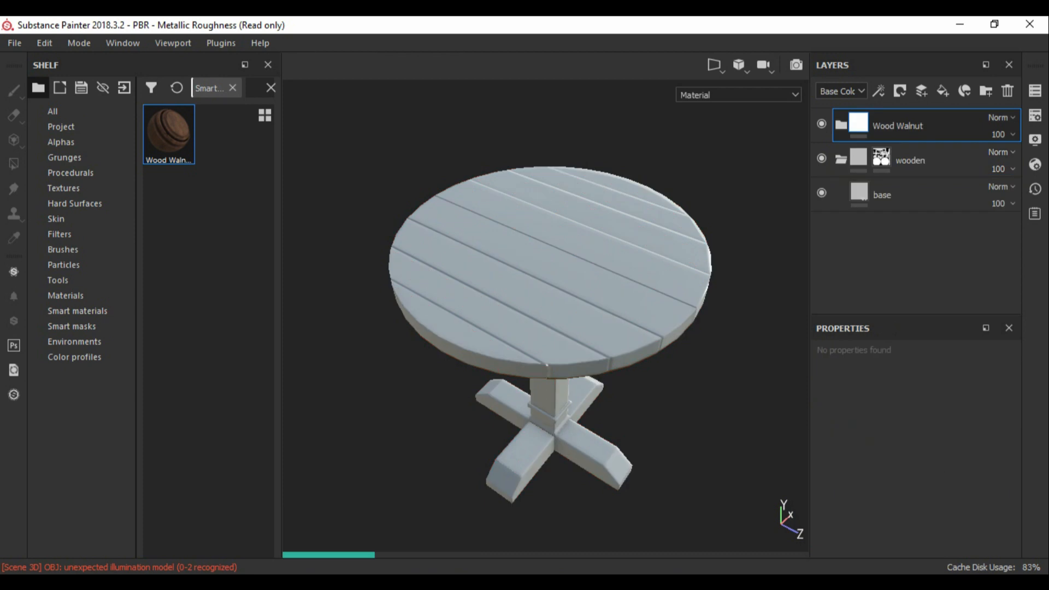
pyautogui.keyDown('alt'); pyautogui.moveTo(492, 328); pyautogui.dragTo(500, 219); pyautogui.keyUp('alt')
pyautogui.keyDown('shift'); pyautogui.moveTo(500, 218); pyautogui.dragTo(574, 224, button='right'); pyautogui.keyUp('shift')
pyautogui.keyDown('alt'); pyautogui.moveTo(574, 224); pyautogui.dragTo(579, 256); pyautogui.keyUp('alt')
# - Delete the wooden folder with its base layer, and give the Wood Walnut folder a mask that reveals the whole table
pyautogui.click(881, 157)
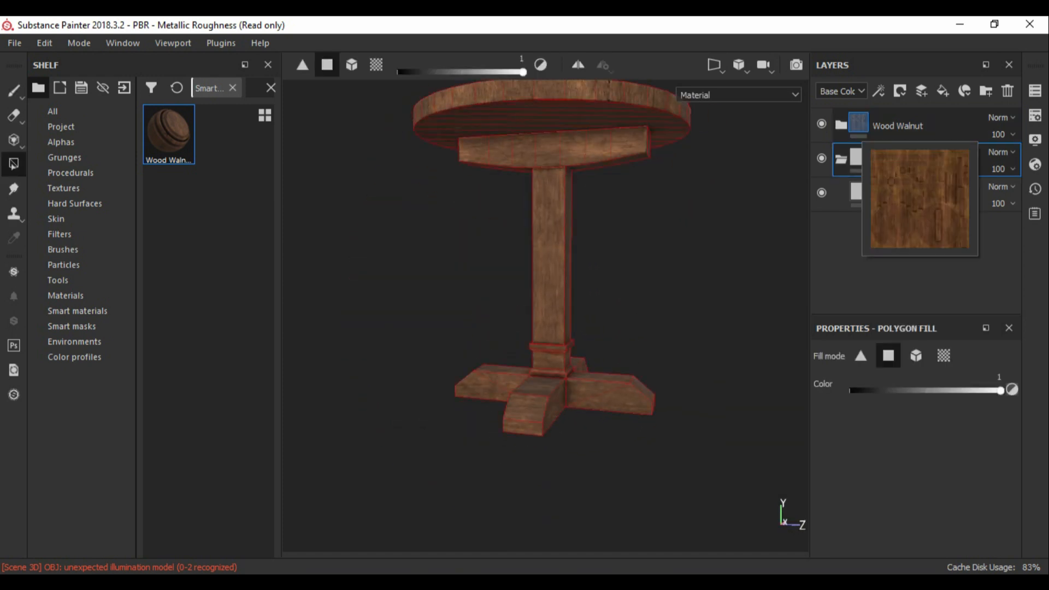
pyautogui.click(841, 125)
pyautogui.scroll(-5, 886, 197)
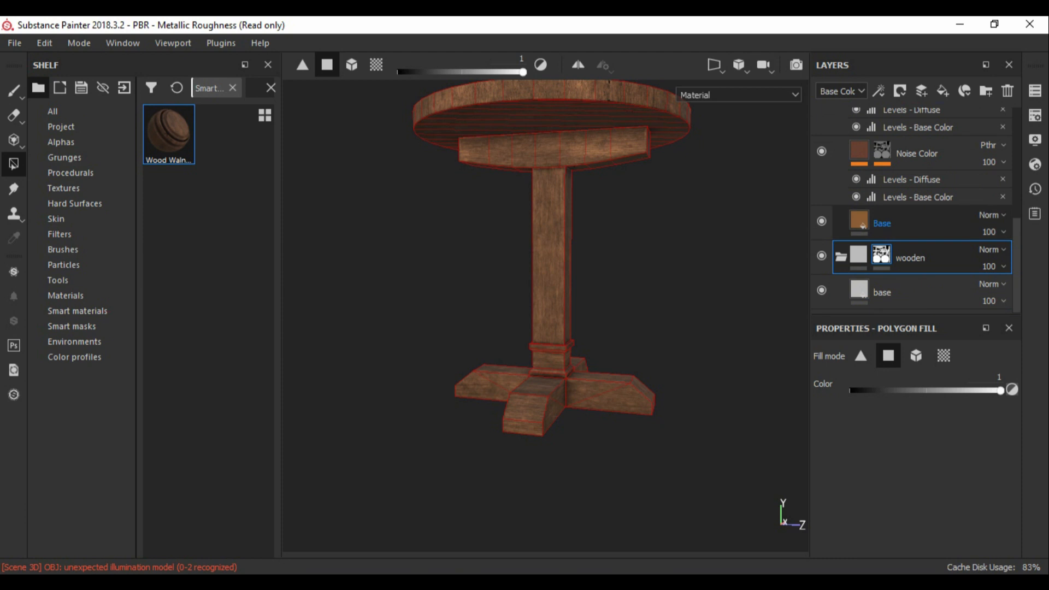
pyautogui.scroll(5, 883, 222)
pyautogui.click(841, 125)
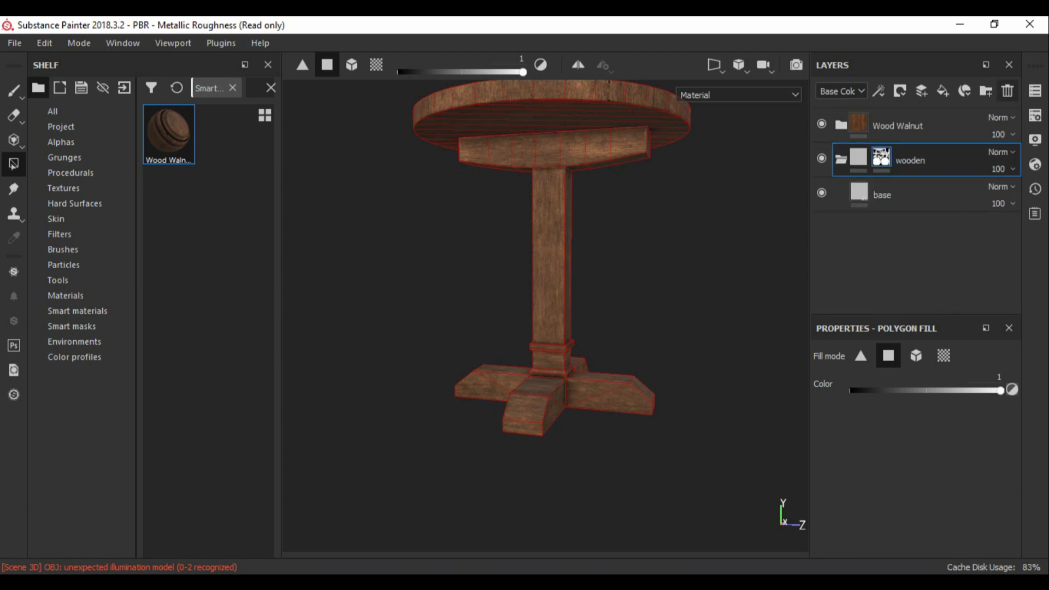
pyautogui.click(1007, 90)
pyautogui.rightClick(842, 124)
pyautogui.click(885, 148)
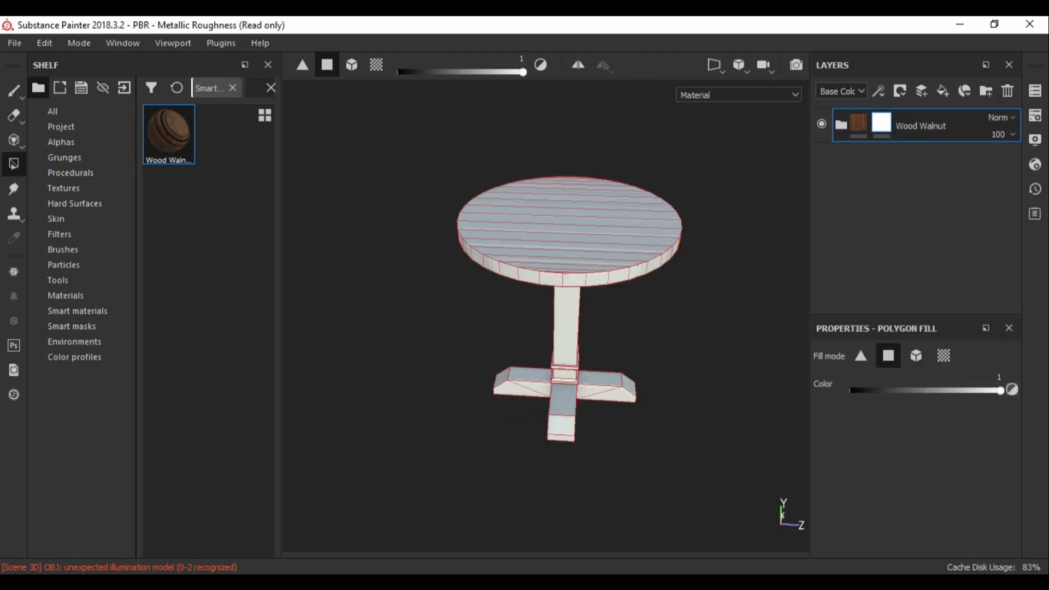
# - Group all the layers inside the Wood Walnut folder, from Wood Fibers 2 down to Base, into a folder named base
pyautogui.click(841, 125)
pyautogui.keyDown('alt'); pyautogui.moveTo(694, 262); pyautogui.dragTo(650, 276); pyautogui.keyUp('alt')
pyautogui.keyDown('alt'); pyautogui.moveTo(650, 276); pyautogui.dragTo(535, 274, button='middle'); pyautogui.keyUp('alt')
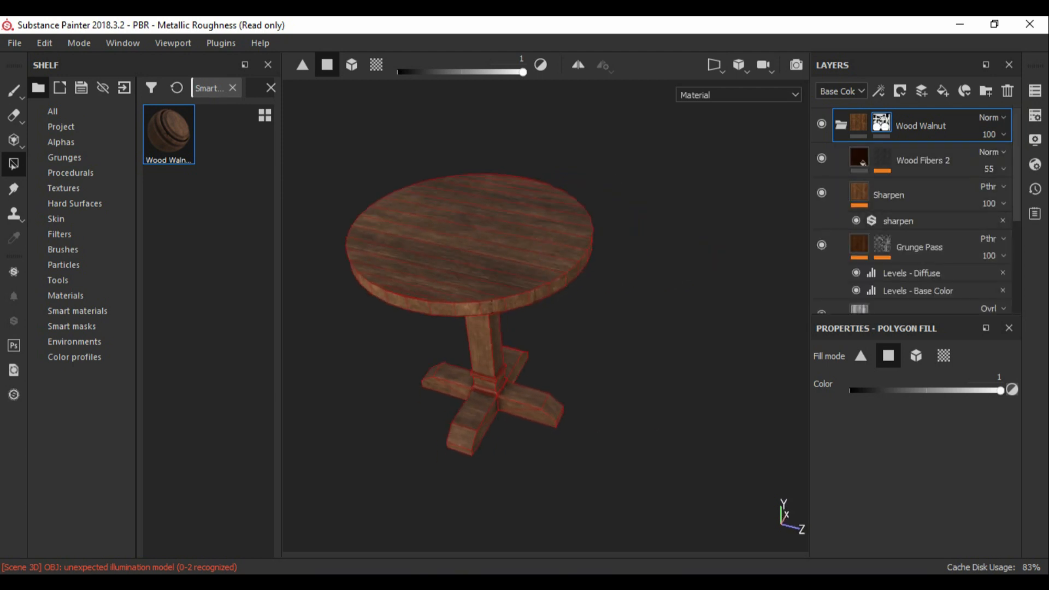
pyautogui.click(859, 157)
pyautogui.keyDown('alt'); pyautogui.moveTo(552, 273); pyautogui.dragTo(644, 263); pyautogui.keyUp('alt')
pyautogui.scroll(3, 629, 273)
pyautogui.keyDown('alt'); pyautogui.moveTo(645, 263); pyautogui.dragTo(519, 262, button='middle'); pyautogui.keyUp('alt')
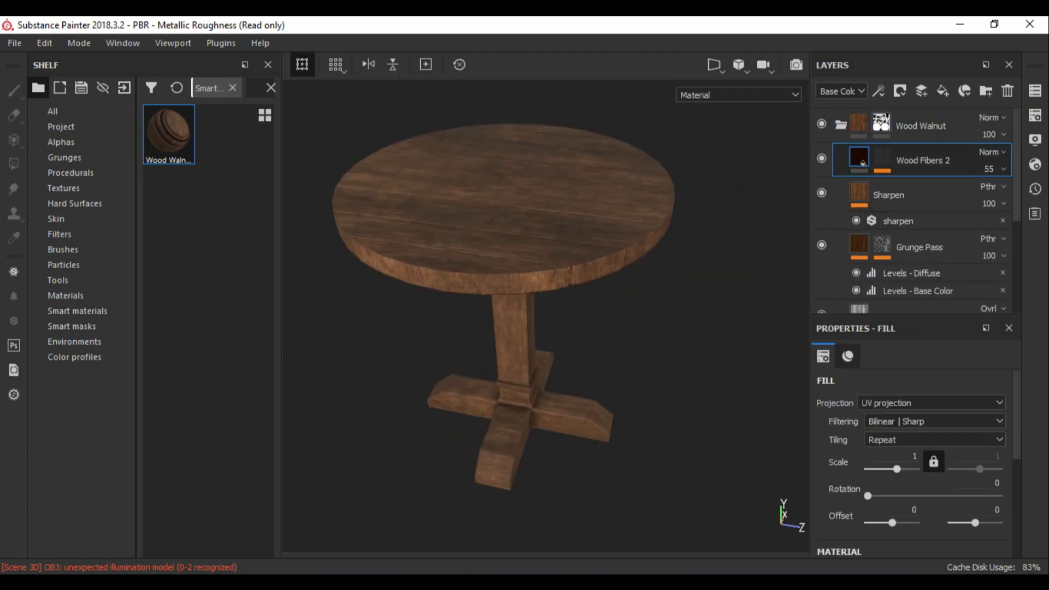
pyautogui.keyDown('alt'); pyautogui.moveTo(519, 262); pyautogui.dragTo(520, 248); pyautogui.keyUp('alt')
pyautogui.scroll(-5, 924, 160)
pyautogui.keyDown('shift'); pyautogui.click(924, 292); pyautogui.keyUp('shift')
pyautogui.scroll(5, 924, 292)
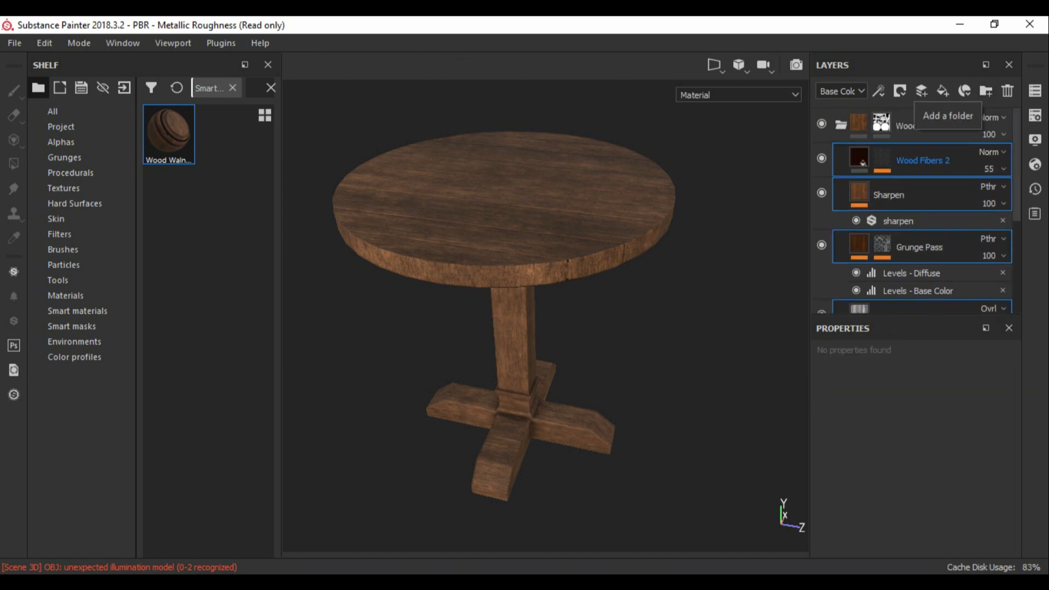
pyautogui.hotkey('ctrl', 'g')
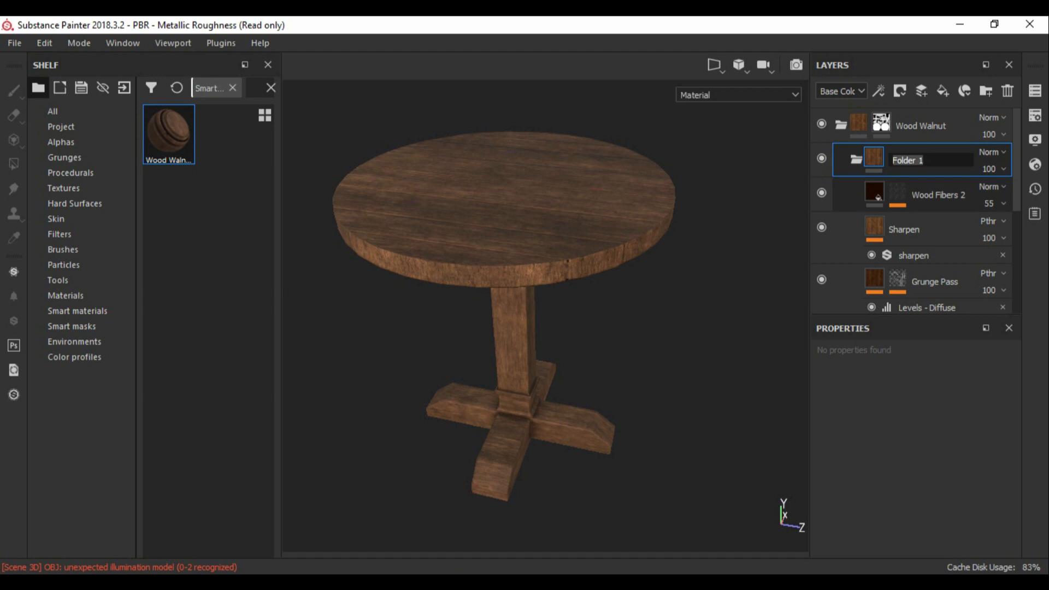
pyautogui.write('base')
pyautogui.press('Return')
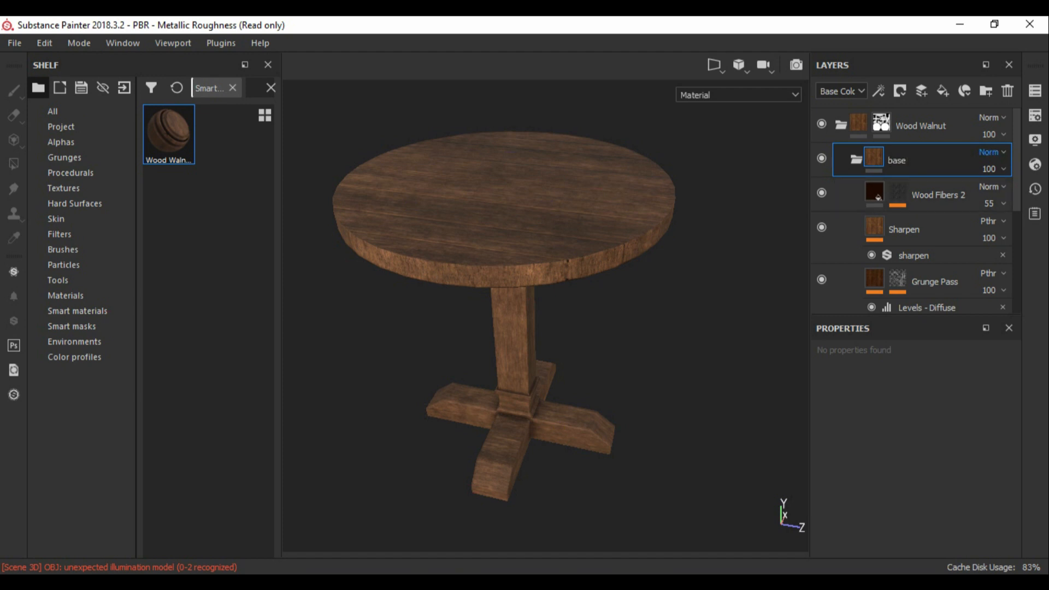
# - Collapse the base folder, add a fill layer with a black mask above it, and rename the layer scratch
pyautogui.click(857, 159)
pyautogui.click(943, 91)
pyautogui.rightClick(918, 155)
pyautogui.click(924, 179)
pyautogui.doubleClick(915, 161)
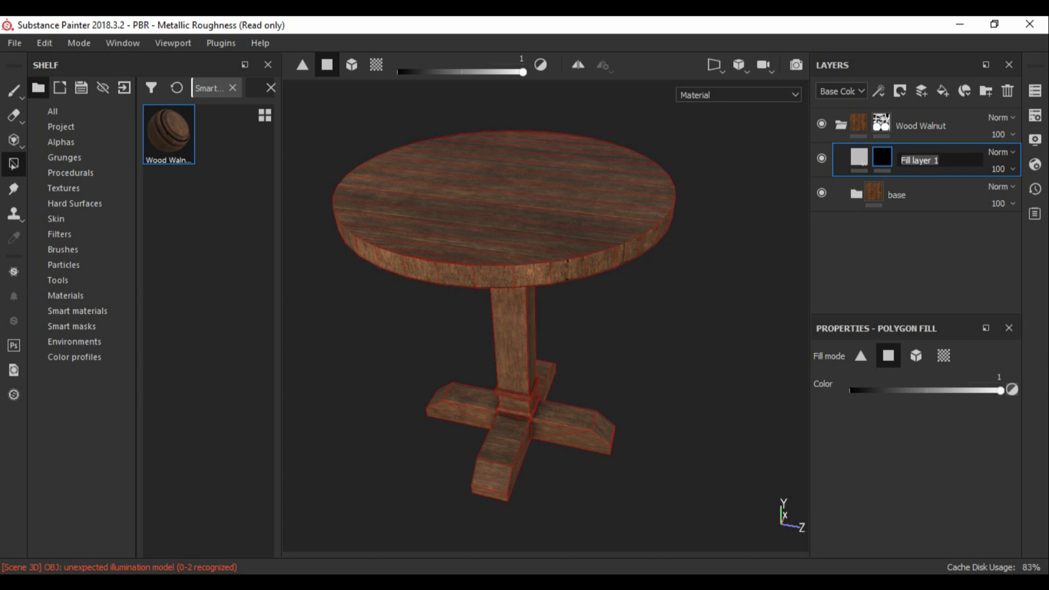
pyautogui.write('h')
pyautogui.press('Return')
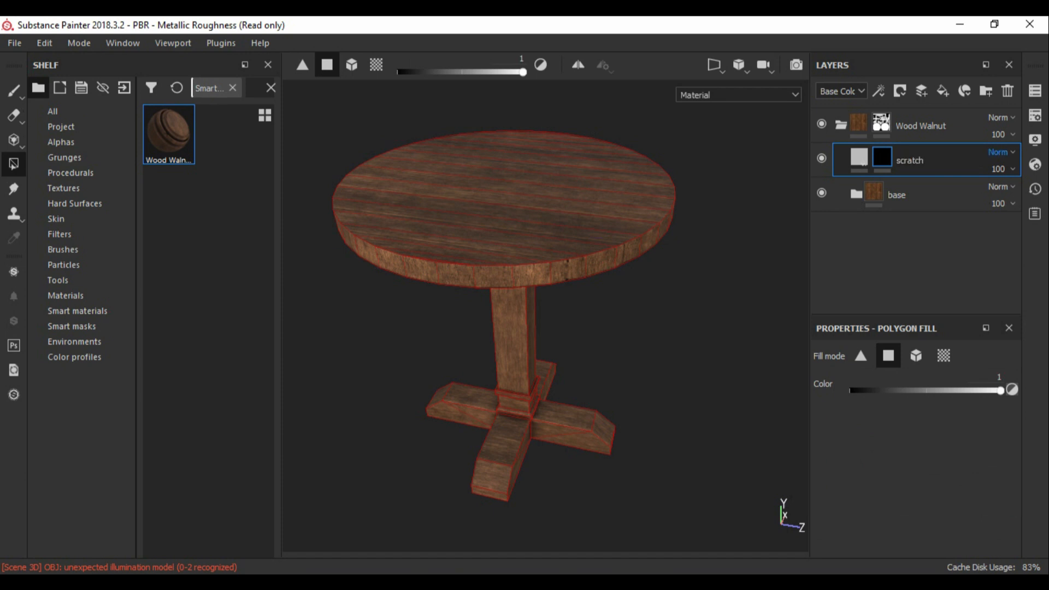
# - Examine the layers inside the base folder one by one, including Grunge Pass and its levels effects
pyautogui.click(859, 158)
pyautogui.keyDown('alt'); pyautogui.moveTo(546, 328); pyautogui.dragTo(559, 372); pyautogui.keyUp('alt')
pyautogui.click(856, 194)
pyautogui.scroll(-8, 897, 233)
pyautogui.click(875, 289)
pyautogui.scroll(-4, 913, 443)
pyautogui.scroll(3, 913, 442)
pyautogui.click(875, 219)
pyautogui.scroll(3, 913, 219)
pyautogui.click(875, 150)
pyautogui.click(875, 202)
pyautogui.scroll(-3, 912, 508)
pyautogui.scroll(-10, 913, 508)
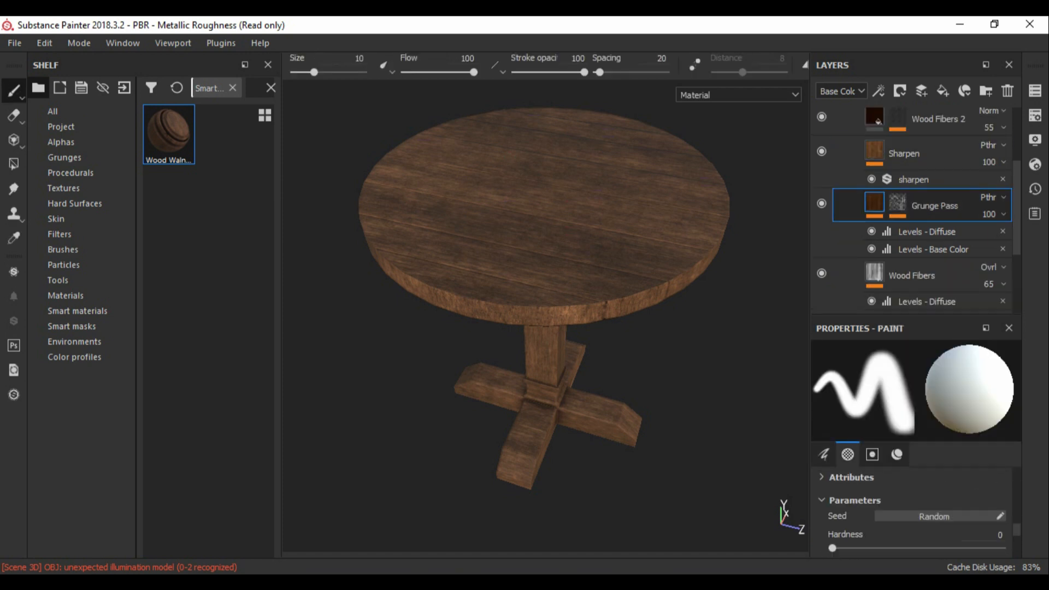
pyautogui.scroll(5, 913, 508)
pyautogui.scroll(3, 913, 219)
# - Check the base color and height settings of the Wood Fibers 2 layer, and collapse the base folder
pyautogui.click(875, 193)
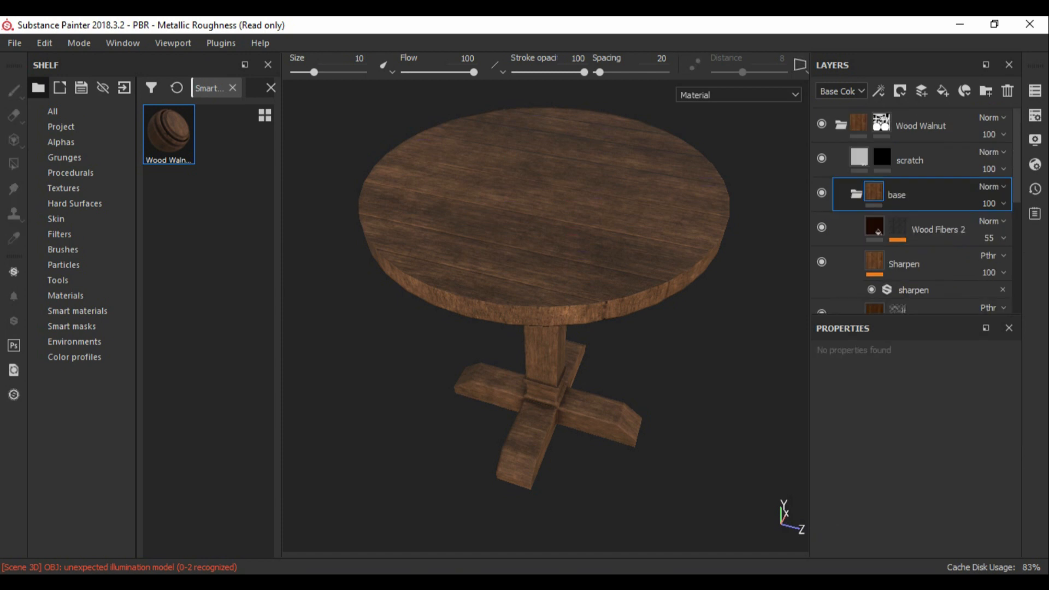
pyautogui.click(898, 226)
pyautogui.click(875, 226)
pyautogui.scroll(-2, 913, 464)
pyautogui.scroll(-2, 913, 464)
pyautogui.click(857, 194)
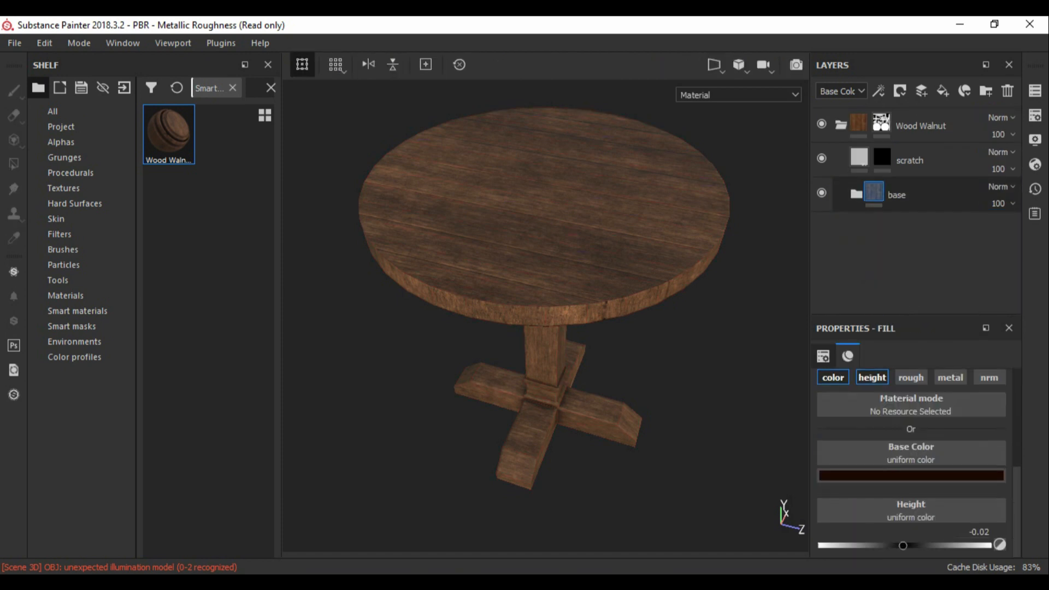
pyautogui.click(882, 123)
pyautogui.click(874, 192)
pyautogui.click(860, 157)
pyautogui.keyDown('alt'); pyautogui.moveTo(601, 285); pyautogui.dragTo(599, 272); pyautogui.keyUp('alt')
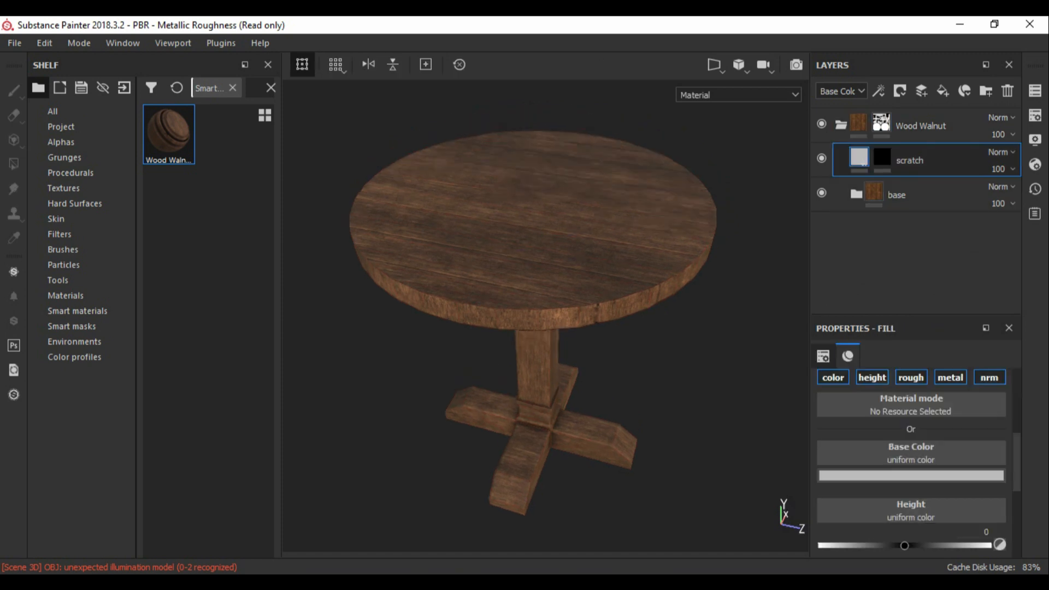
# - Shift the hue of the Base layer's base color inside the base folder to a yellower brown, and collapse the folder
pyautogui.click(856, 194)
pyautogui.scroll(-5, 902, 246)
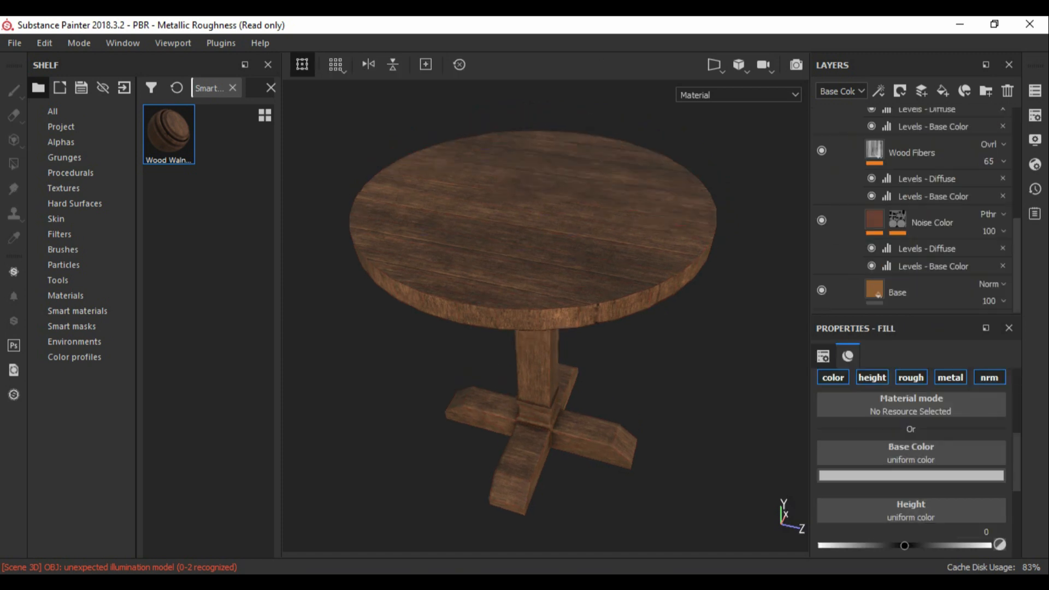
pyautogui.click(876, 292)
pyautogui.click(912, 414)
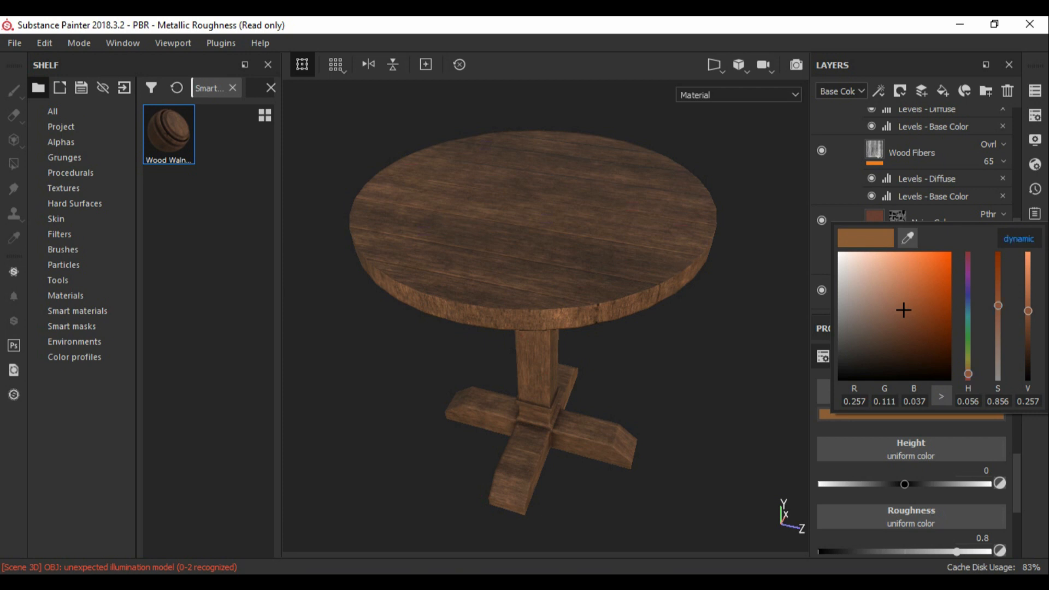
pyautogui.click(1020, 239)
pyautogui.moveTo(968, 374); pyautogui.dragTo(968, 371)
pyautogui.moveTo(628, 339)
pyautogui.keyDown('alt'); pyautogui.mouseDown()
pyautogui.moveTo(629, 289)
pyautogui.moveTo(627, 353)
pyautogui.mouseUp(); pyautogui.keyUp('alt')
pyautogui.scroll(-1, 626, 353)
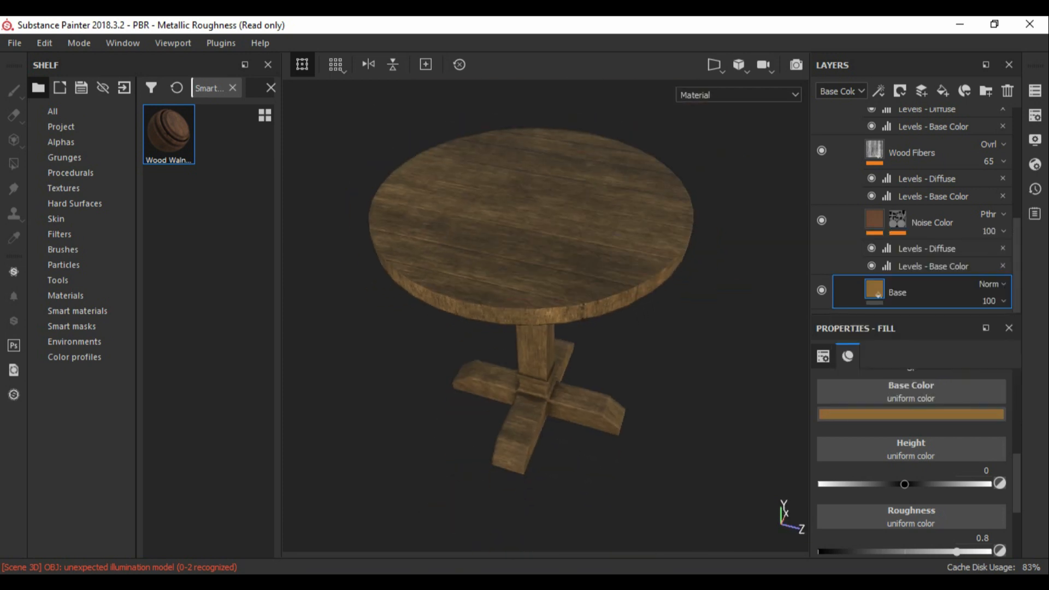
pyautogui.scroll(7, 918, 218)
pyautogui.click(856, 194)
# - Rename the scratch layer to scratch variation
pyautogui.click(859, 157)
pyautogui.click(882, 157)
pyautogui.doubleClick(915, 160)
pyautogui.press('Return')
pyautogui.doubleClick(924, 160)
pyautogui.press('Return')
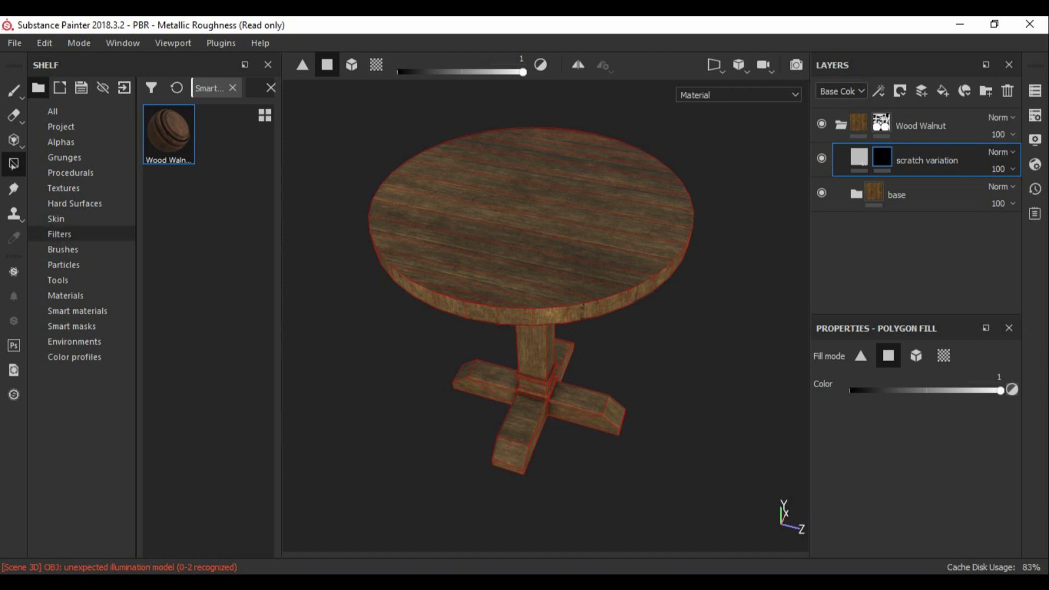
# - Search the whole shelf for "scrat" and apply the Edges Scratched smart mask to the scratch variation layer
pyautogui.click(52, 111)
pyautogui.click(218, 88)
pyautogui.write('scrat')
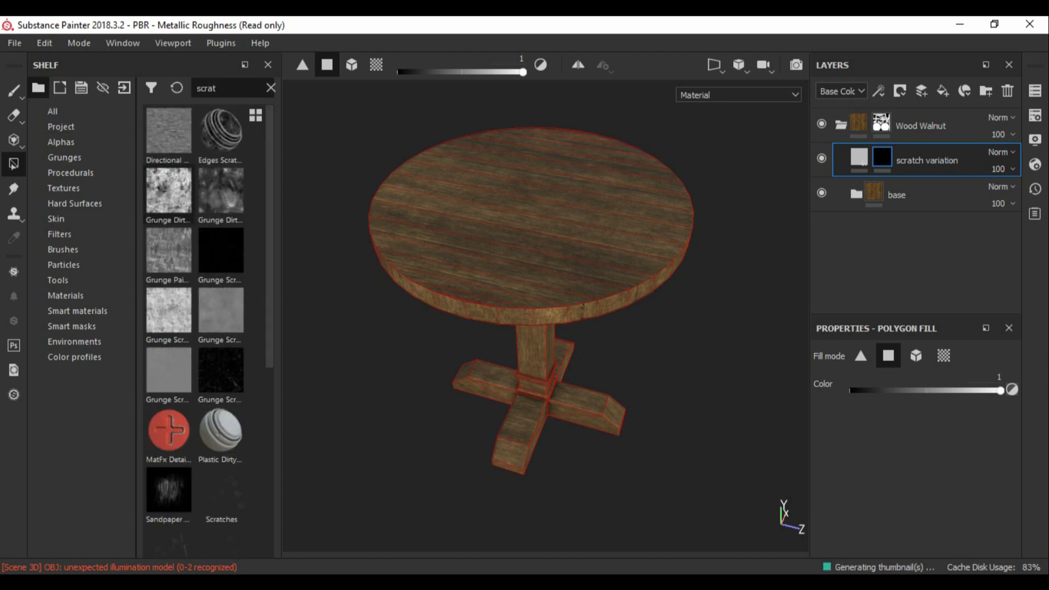
pyautogui.click(221, 134)
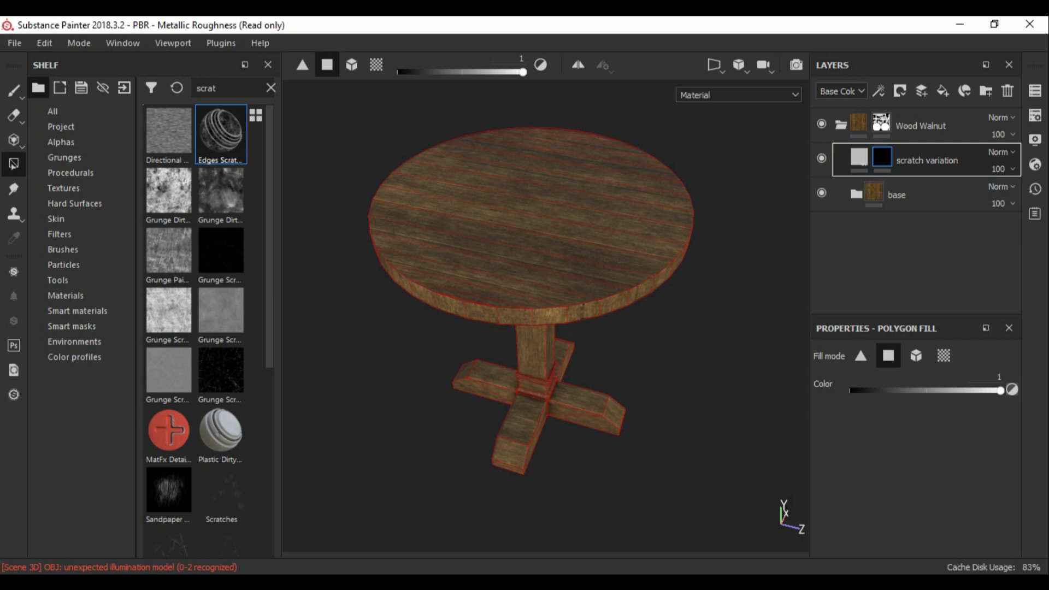
pyautogui.moveTo(221, 135); pyautogui.dragTo(882, 157)
# - Change the scratch variation layer's base color to a light brown that suits the wood, and check the worn edges up close
pyautogui.click(859, 158)
pyautogui.click(911, 414)
pyautogui.click(880, 534)
pyautogui.moveTo(878, 531); pyautogui.dragTo(895, 496)
pyautogui.keyDown('alt'); pyautogui.moveTo(645, 339); pyautogui.dragTo(634, 317); pyautogui.keyUp('alt')
pyautogui.keyDown('alt'); pyautogui.moveTo(634, 317); pyautogui.dragTo(655, 322, button='right'); pyautogui.keyUp('alt')
pyautogui.keyDown('alt'); pyautogui.moveTo(656, 322); pyautogui.dragTo(645, 311); pyautogui.keyUp('alt')
pyautogui.scroll(3, 608, 304)
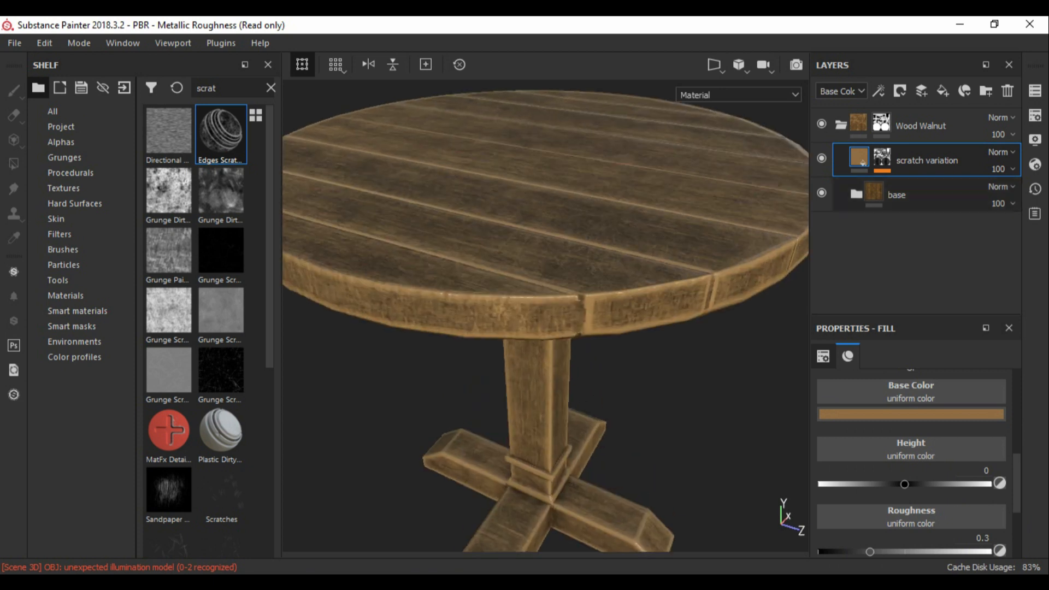
pyautogui.scroll(-2, 874, 446)
pyautogui.scroll(1, 874, 446)
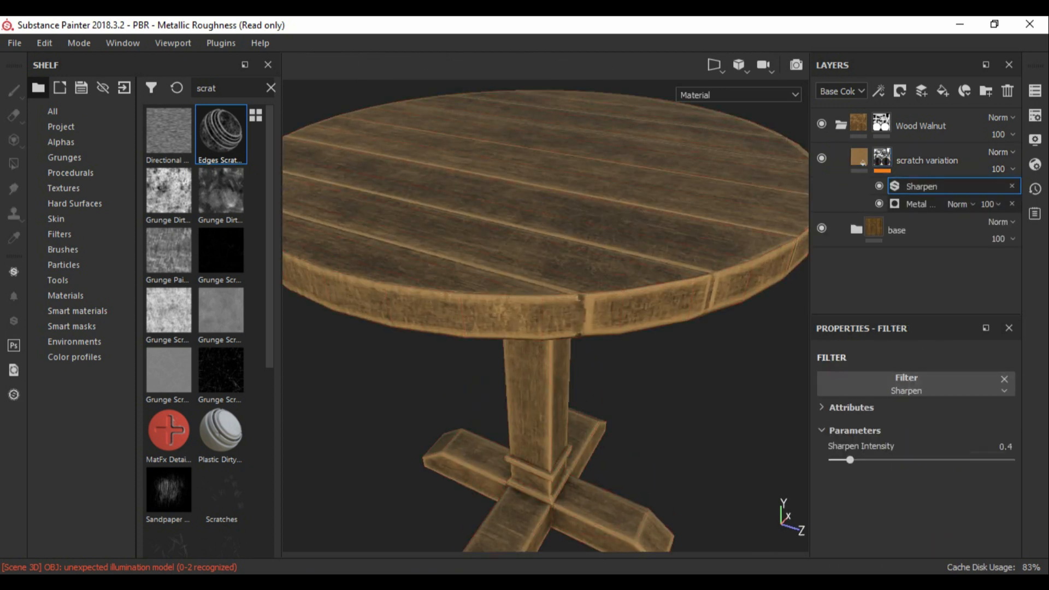
# - Set the Curvature Weight of the metal edge generator in the scratch variation mask to 0.31
pyautogui.click(921, 204)
pyautogui.scroll(-2, 918, 455)
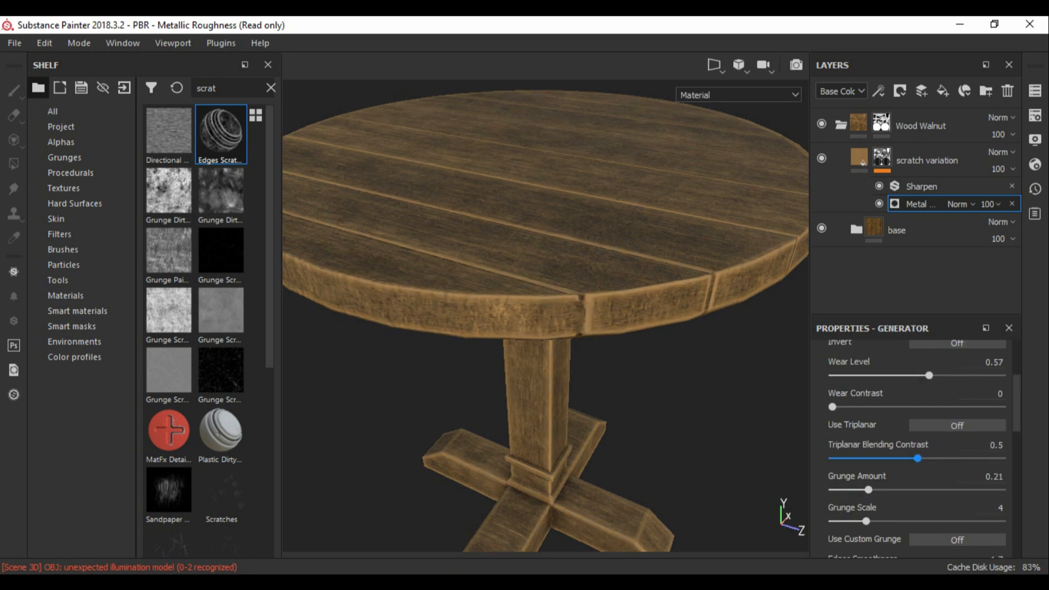
pyautogui.scroll(-2, 875, 459)
pyautogui.scroll(-4, 919, 454)
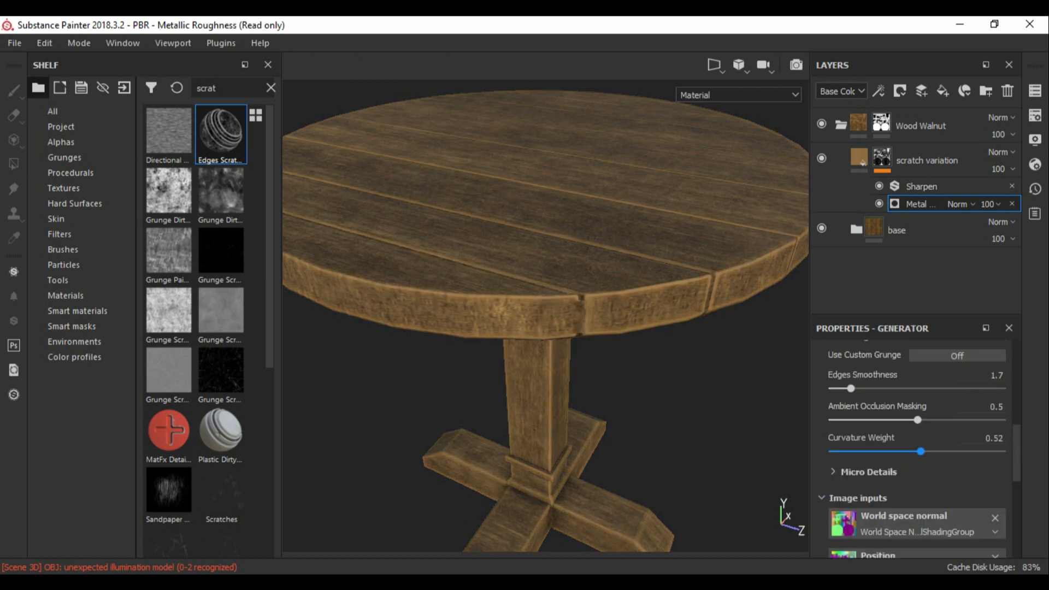
pyautogui.keyDown('alt'); pyautogui.moveTo(546, 339); pyautogui.dragTo(547, 399); pyautogui.keyUp('alt')
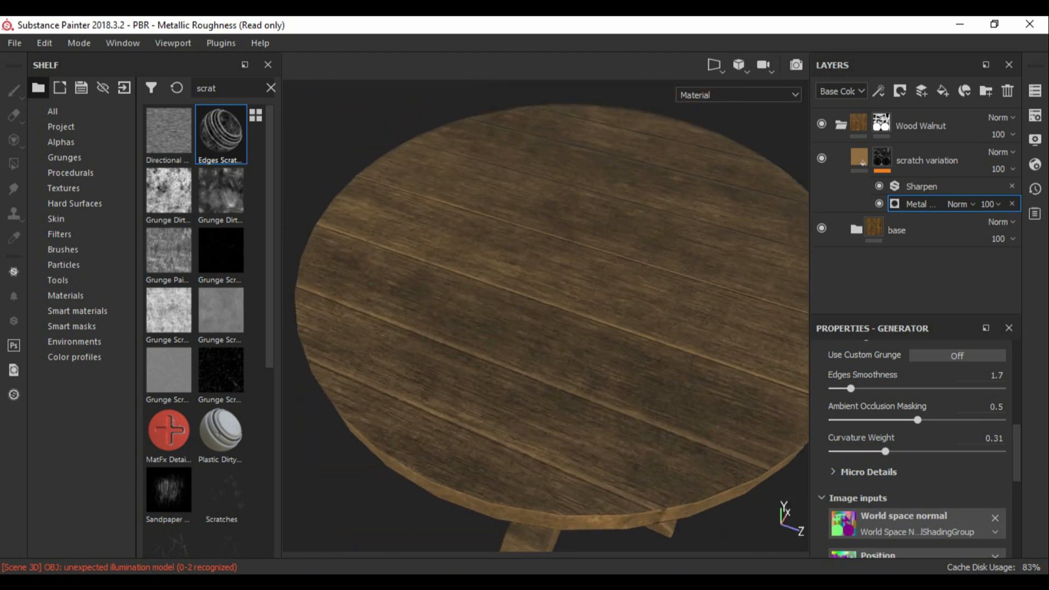
# - Display the scratch variation mask on its own and slightly lower the generator's Wear Level
pyautogui.keyDown('alt'); pyautogui.click(882, 158); pyautogui.keyUp('alt')
pyautogui.keyDown('alt'); pyautogui.moveTo(655, 350); pyautogui.dragTo(650, 251); pyautogui.keyUp('alt')
pyautogui.click(921, 204)
pyautogui.scroll(6, 918, 448)
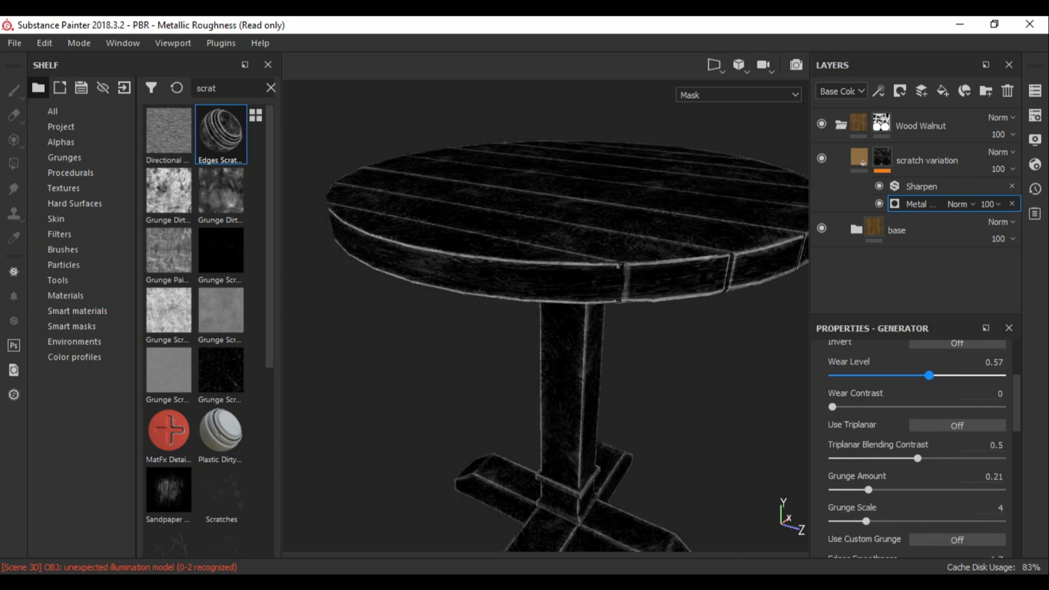
pyautogui.moveTo(938, 375); pyautogui.dragTo(922, 376)
# - Return to the material view and compare the table with the scratch variation layer hidden and shown
pyautogui.click(859, 158)
pyautogui.keyDown('alt'); pyautogui.moveTo(655, 349); pyautogui.dragTo(664, 391); pyautogui.keyUp('alt')
pyautogui.click(822, 158)
pyautogui.click(822, 158)
pyautogui.click(822, 158)
pyautogui.click(822, 158)
pyautogui.keyDown('alt'); pyautogui.moveTo(656, 350); pyautogui.dragTo(662, 416); pyautogui.keyUp('alt')
# - Add a fill layer with a black mask above scratch variation and name it scratch_002
pyautogui.click(943, 91)
pyautogui.rightClick(924, 160)
pyautogui.click(953, 185)
pyautogui.doubleClick(923, 160)
pyautogui.write('scratch_002')
pyautogui.press('Return')
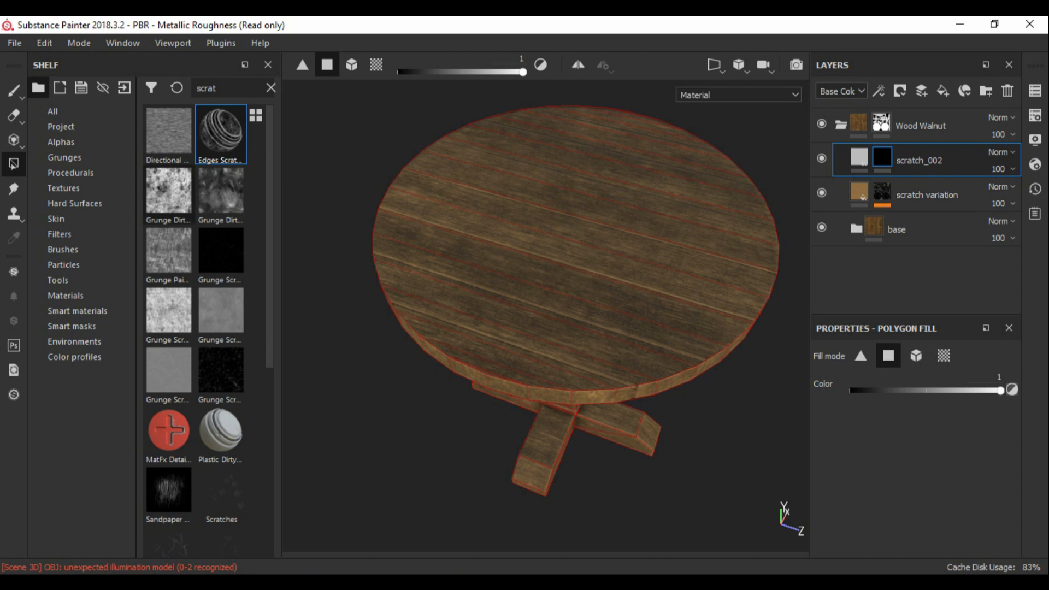
# - Add a fill effect to the scratch_002 mask and assign the Grunge Paint Scratched texture as its grayscale
pyautogui.click(168, 251)
pyautogui.click(882, 159)
pyautogui.click(879, 91)
pyautogui.click(902, 148)
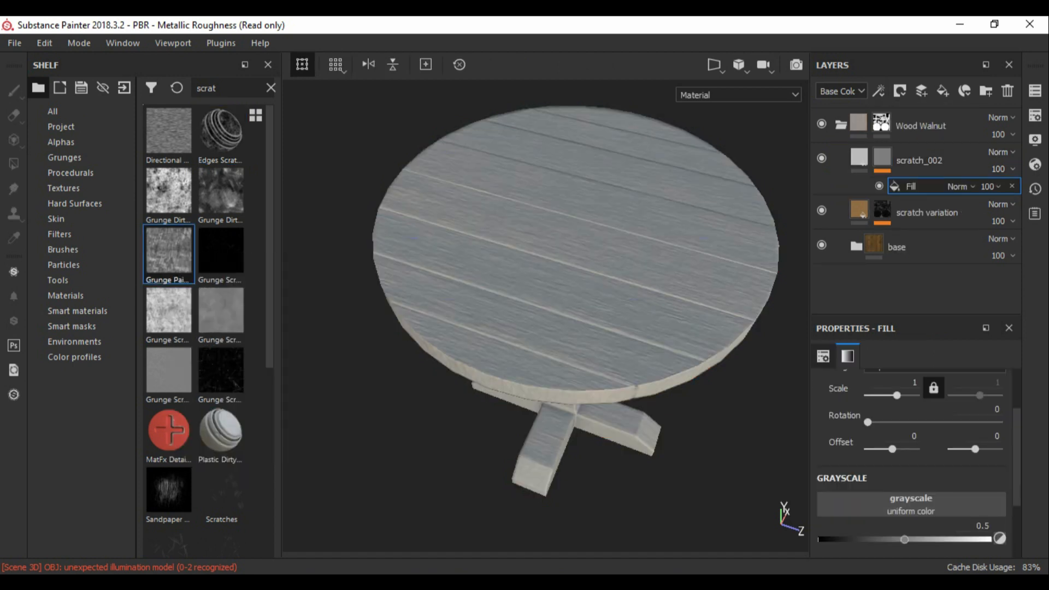
pyautogui.moveTo(168, 252); pyautogui.dragTo(911, 505)
pyautogui.keyDown('alt'); pyautogui.moveTo(579, 306); pyautogui.dragTo(560, 287); pyautogui.keyUp('alt')
# - Sample the scratch variation color as scratch_002's base color, and brighten it to RGB 0.424, 0.202, 0.035
pyautogui.click(859, 157)
pyautogui.scroll(-2, 911, 465)
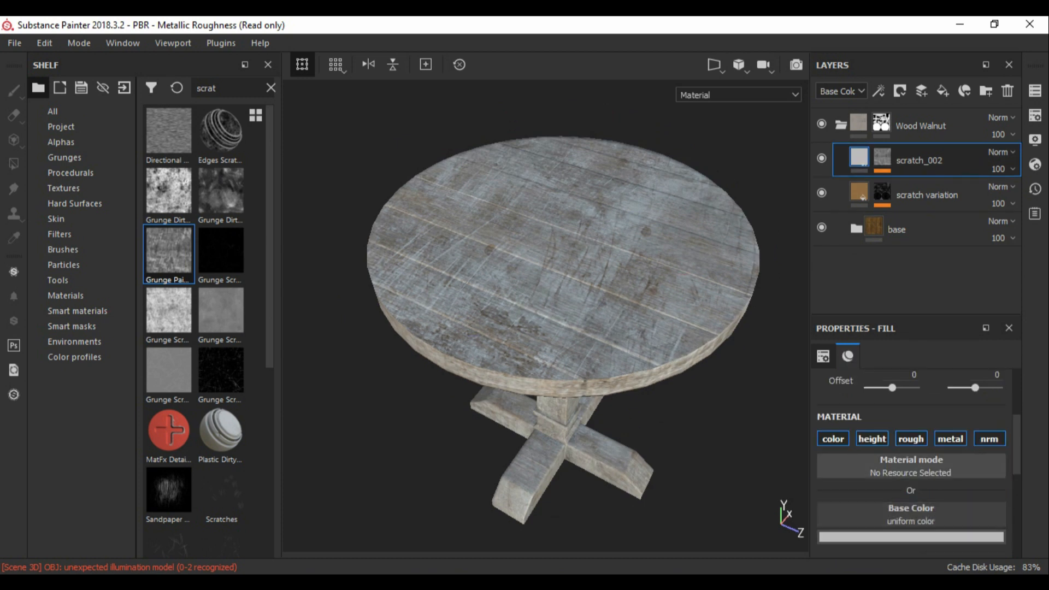
pyautogui.scroll(-3, 911, 465)
pyautogui.click(911, 414)
pyautogui.moveTo(908, 238); pyautogui.dragTo(858, 191)
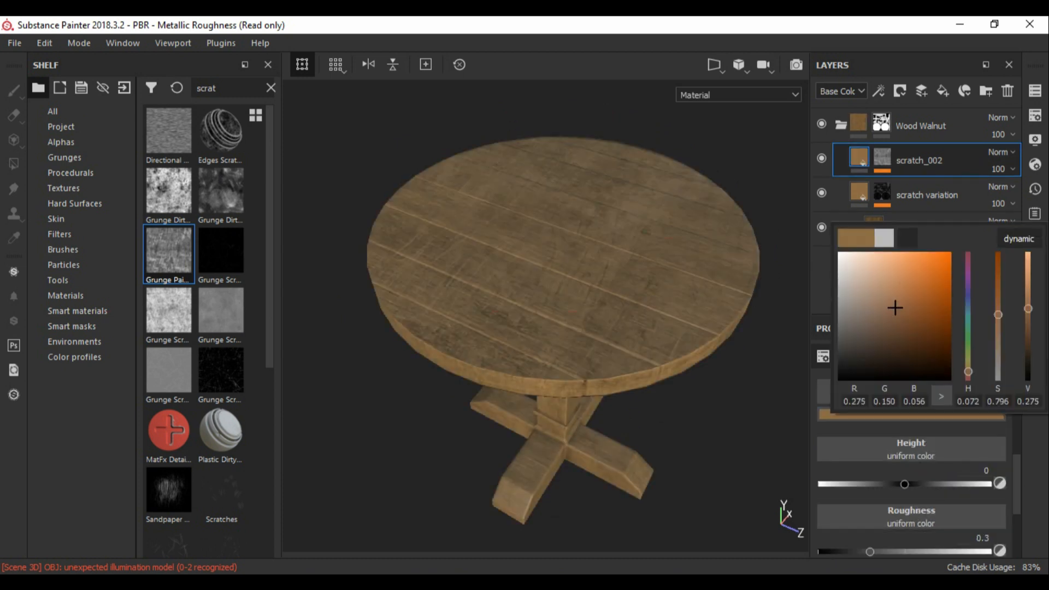
pyautogui.moveTo(895, 307); pyautogui.dragTo(905, 289)
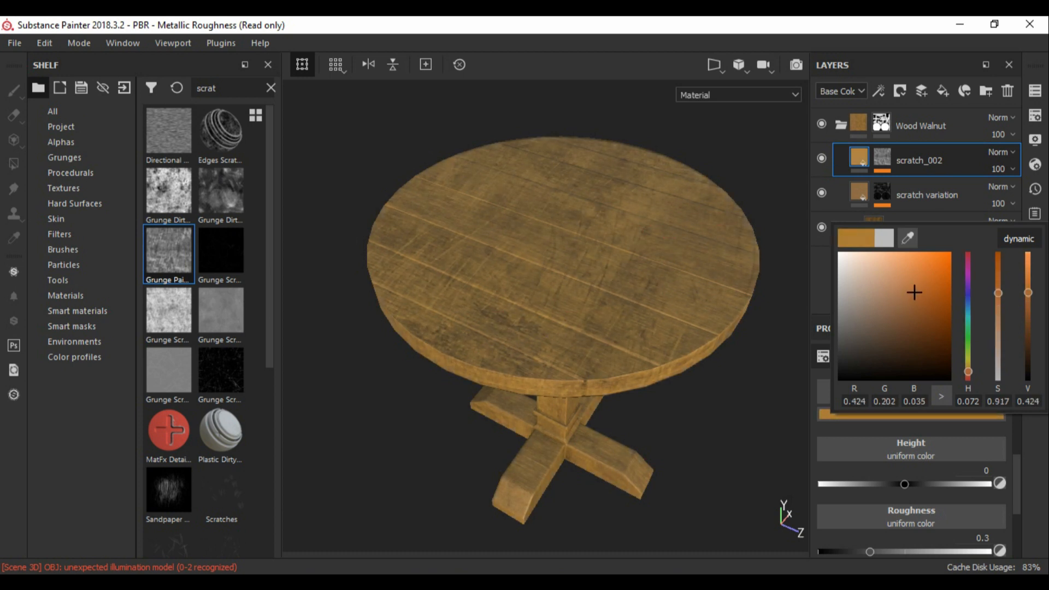
# - Set the grunge fill in the scratch_002 mask to a balance of 0.28 and an opacity of 33
pyautogui.click(882, 171)
pyautogui.click(921, 186)
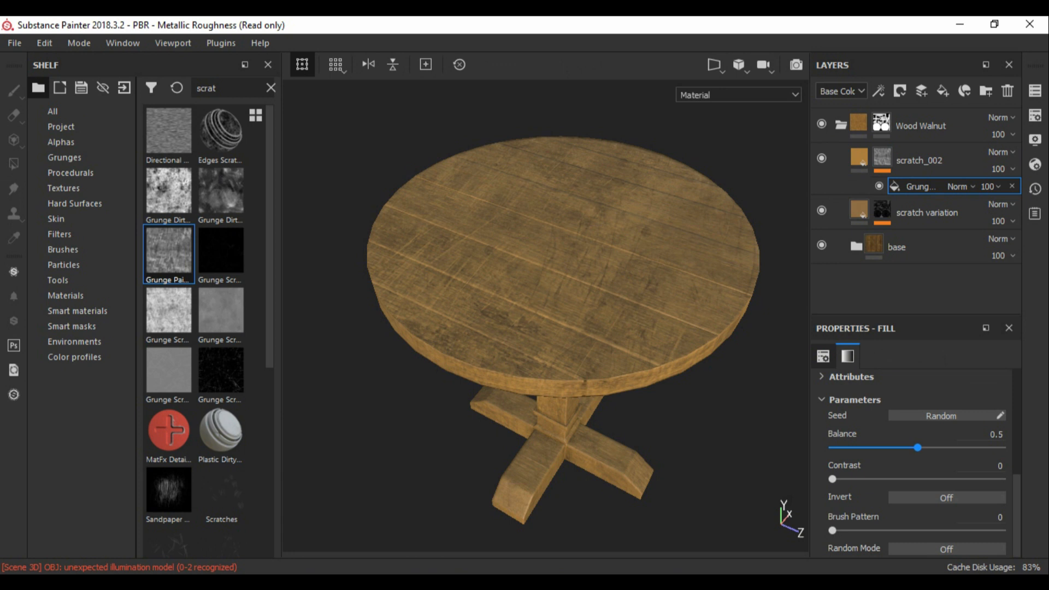
pyautogui.moveTo(918, 448); pyautogui.dragTo(834, 448)
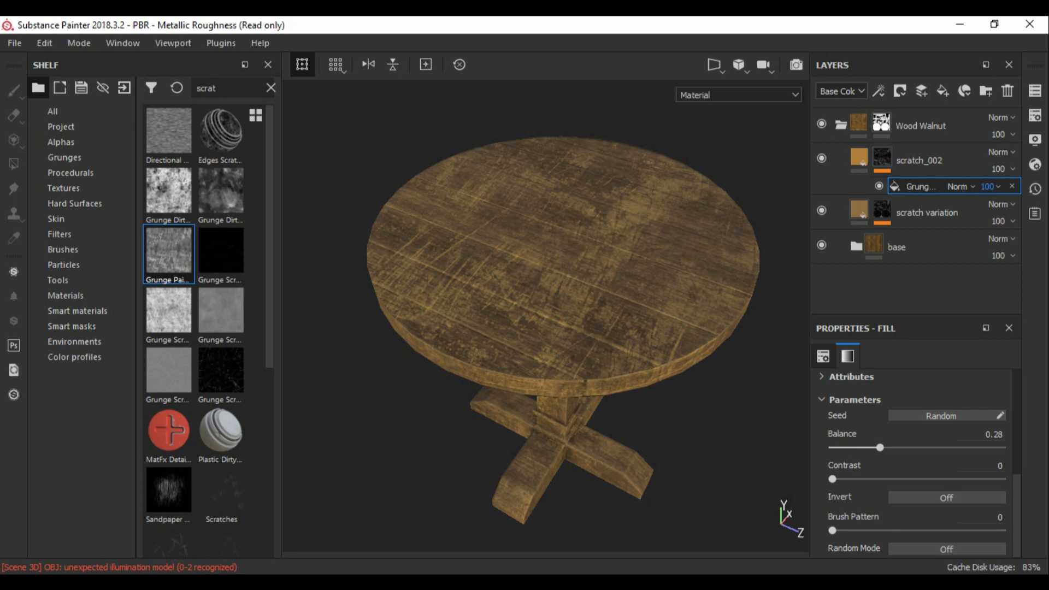
pyautogui.click(989, 186)
pyautogui.moveTo(1014, 213); pyautogui.dragTo(1000, 213)
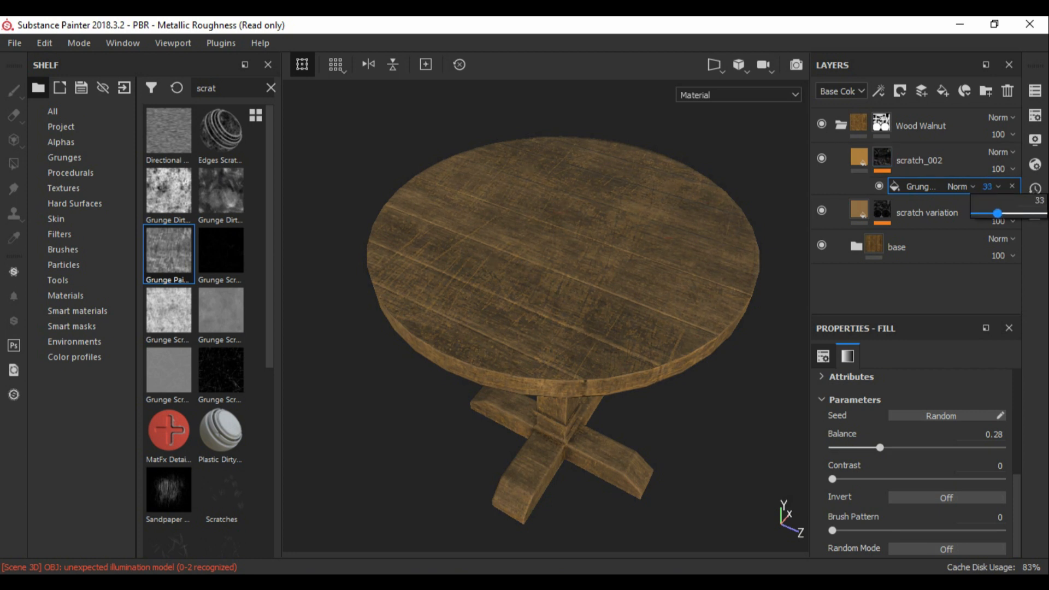
# - Add a Levels effect above the grunge fill in the scratch_002 mask, with the black input at 0.124 and midtone at 0.587
pyautogui.click(965, 91)
pyautogui.click(907, 164)
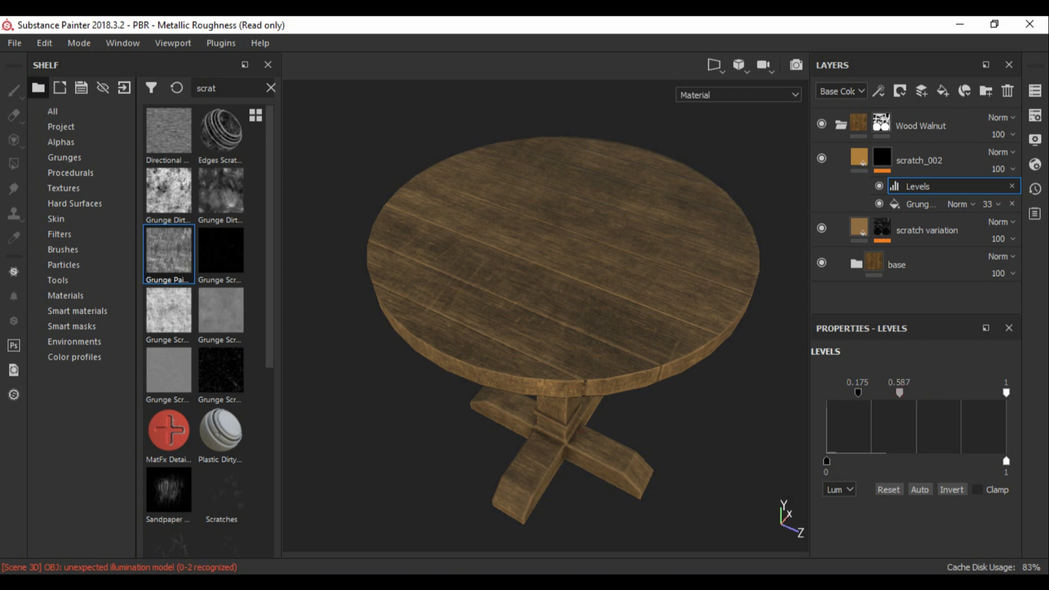
pyautogui.moveTo(851, 392); pyautogui.dragTo(849, 393)
pyautogui.keyDown('alt'); pyautogui.moveTo(558, 284); pyautogui.dragTo(645, 246); pyautogui.keyUp('alt')
pyautogui.scroll(3, 547, 306)
pyautogui.scroll(3, 547, 273)
pyautogui.keyDown('alt'); pyautogui.moveTo(546, 273); pyautogui.dragTo(554, 377); pyautogui.keyUp('alt')
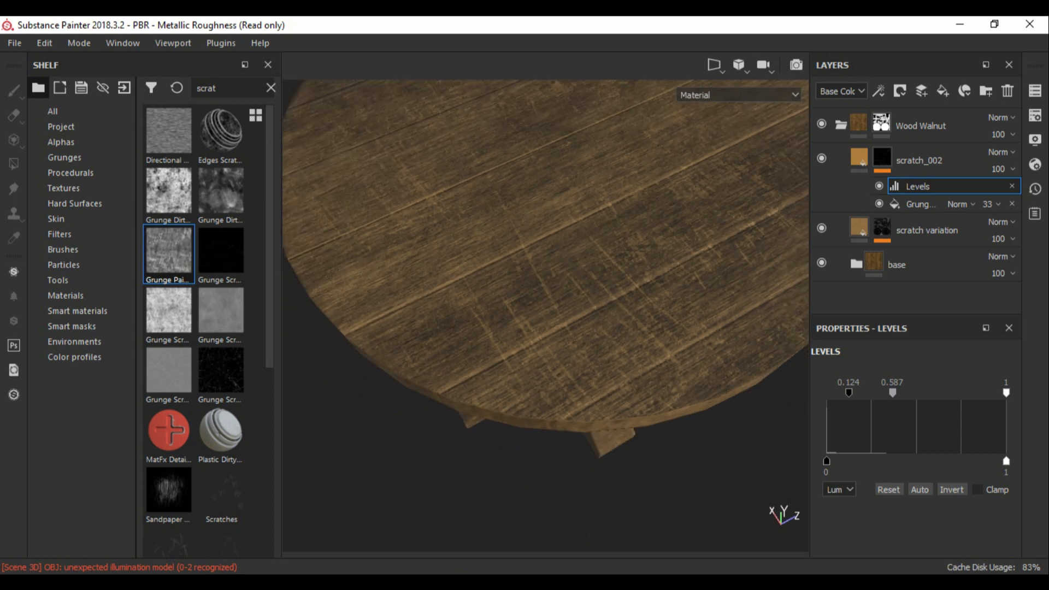
# - Rotate the grunge fill texture in the scratch_002 mask by 90 degrees and check the scratches across the tabletop
pyautogui.click(920, 204)
pyautogui.scroll(-5, 918, 465)
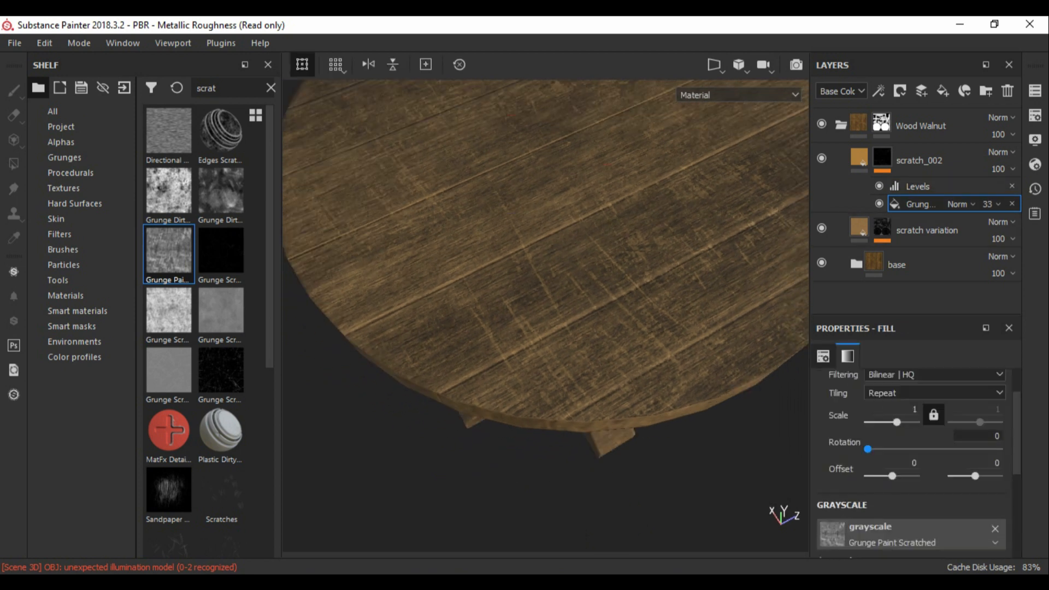
pyautogui.press('Return')
pyautogui.scroll(-2, 547, 273)
pyautogui.keyDown('alt'); pyautogui.moveTo(525, 263); pyautogui.dragTo(639, 295); pyautogui.keyUp('alt')
pyautogui.keyDown('alt'); pyautogui.moveTo(546, 285); pyautogui.dragTo(612, 241); pyautogui.keyUp('alt')
pyautogui.scroll(1, 612, 241)
# - Set the opacity of the scratch_002 grunge fill to 24, and check the result in the mask and material views
pyautogui.click(992, 205)
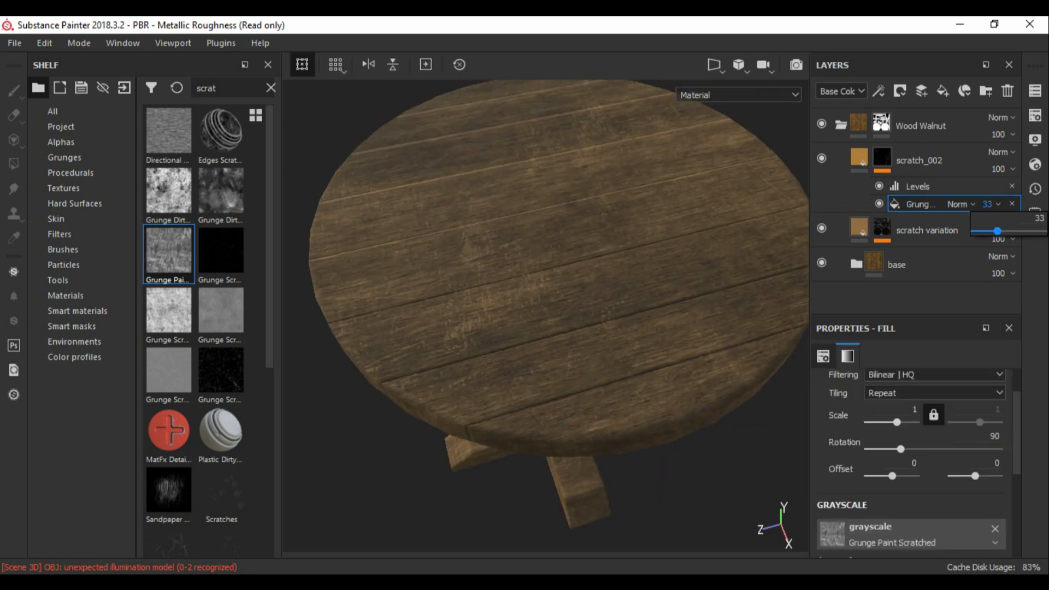
pyautogui.keyDown('alt'); pyautogui.click(882, 158); pyautogui.keyUp('alt')
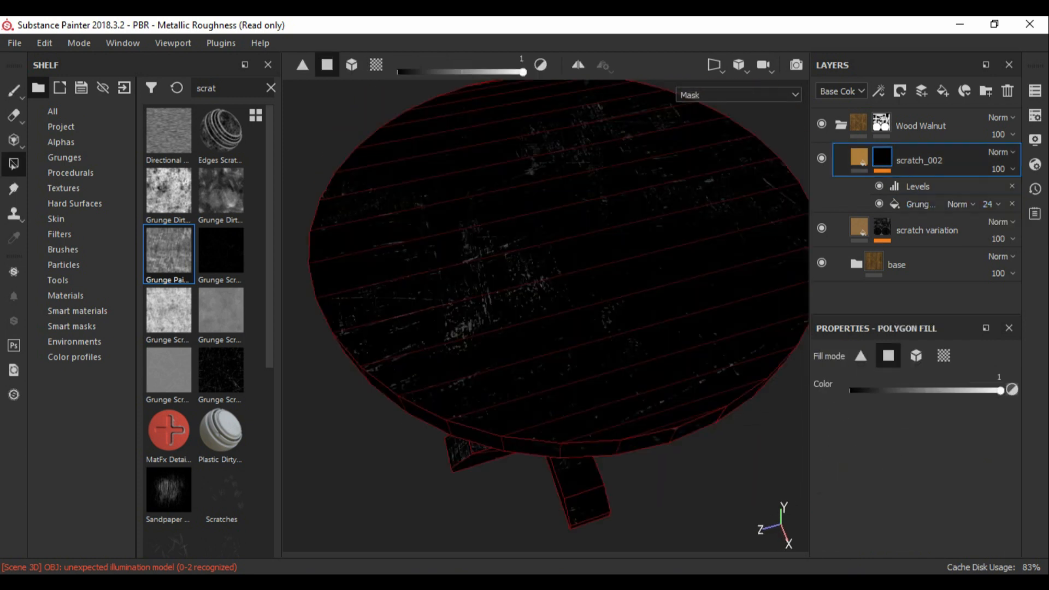
pyautogui.click(860, 158)
pyautogui.keyDown('alt'); pyautogui.moveTo(569, 295); pyautogui.dragTo(656, 280); pyautogui.keyUp('alt')
pyautogui.click(822, 159)
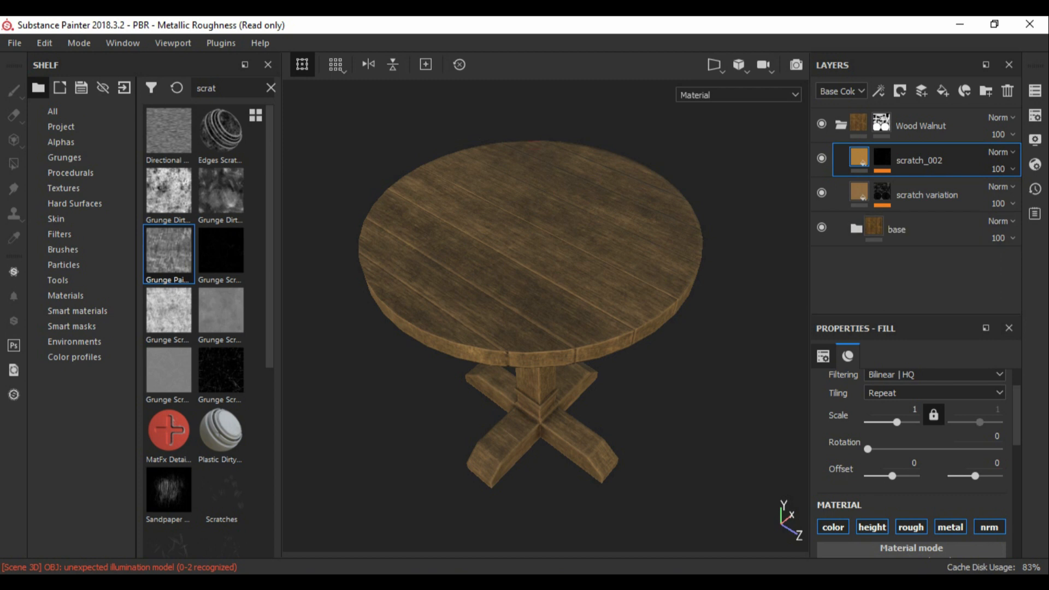
pyautogui.keyDown('alt'); pyautogui.moveTo(656, 280); pyautogui.dragTo(656, 268); pyautogui.keyUp('alt')
pyautogui.keyDown('alt'); pyautogui.moveTo(656, 268); pyautogui.dragTo(667, 277, button='middle'); pyautogui.keyUp('alt')
pyautogui.keyDown('alt'); pyautogui.moveTo(667, 277); pyautogui.dragTo(676, 277, button='right'); pyautogui.keyUp('alt')
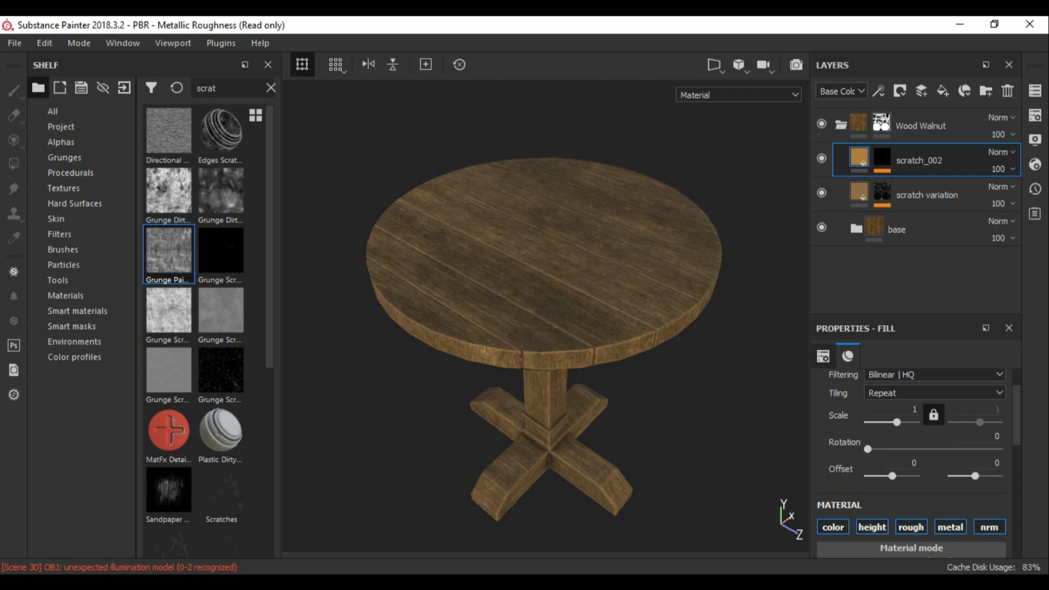
pyautogui.moveTo(675, 277)
pyautogui.keyDown('alt'); pyautogui.mouseDown()
pyautogui.moveTo(682, 197)
pyautogui.moveTo(679, 268)
pyautogui.mouseUp(); pyautogui.keyUp('alt')
pyautogui.moveTo(680, 269)
pyautogui.keyDown('alt'); pyautogui.mouseDown(button='right')
pyautogui.moveTo(661, 269)
pyautogui.moveTo(677, 269)
pyautogui.mouseUp(button='right'); pyautogui.keyUp('alt')
pyautogui.keyDown('alt'); pyautogui.moveTo(677, 268); pyautogui.dragTo(662, 276, button='middle'); pyautogui.keyUp('alt')
pyautogui.keyDown('alt'); pyautogui.moveTo(663, 275); pyautogui.dragTo(678, 275, button='right'); pyautogui.keyUp('alt')
pyautogui.keyDown('alt'); pyautogui.moveTo(677, 276); pyautogui.dragTo(678, 284); pyautogui.keyUp('alt')
# - Add a fill layer with a black mask above scratch_002 and name it grunge
pyautogui.moveTo(882, 157)
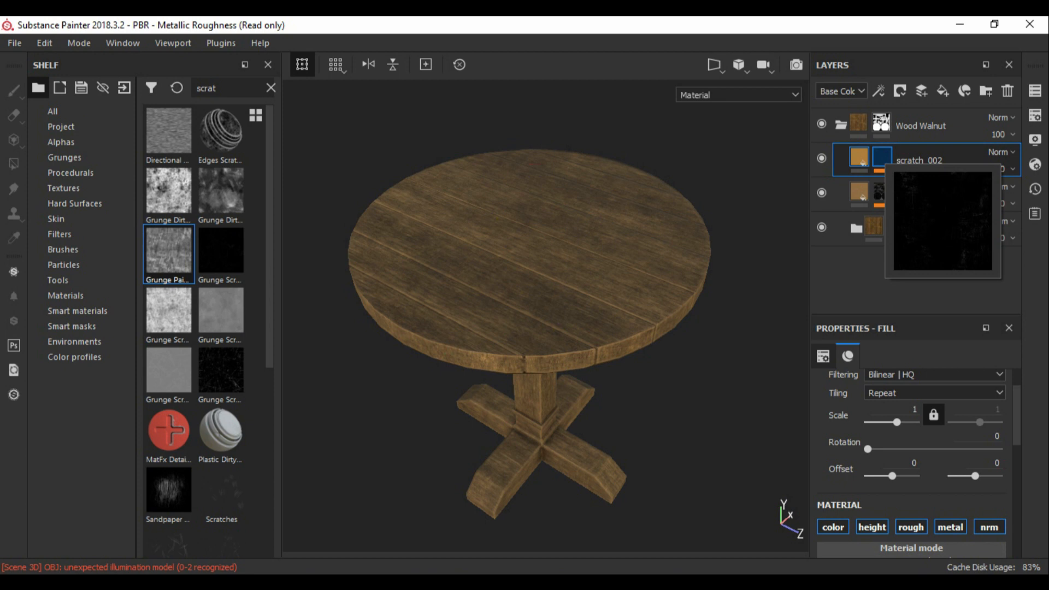
pyautogui.click(882, 157)
pyautogui.click(943, 92)
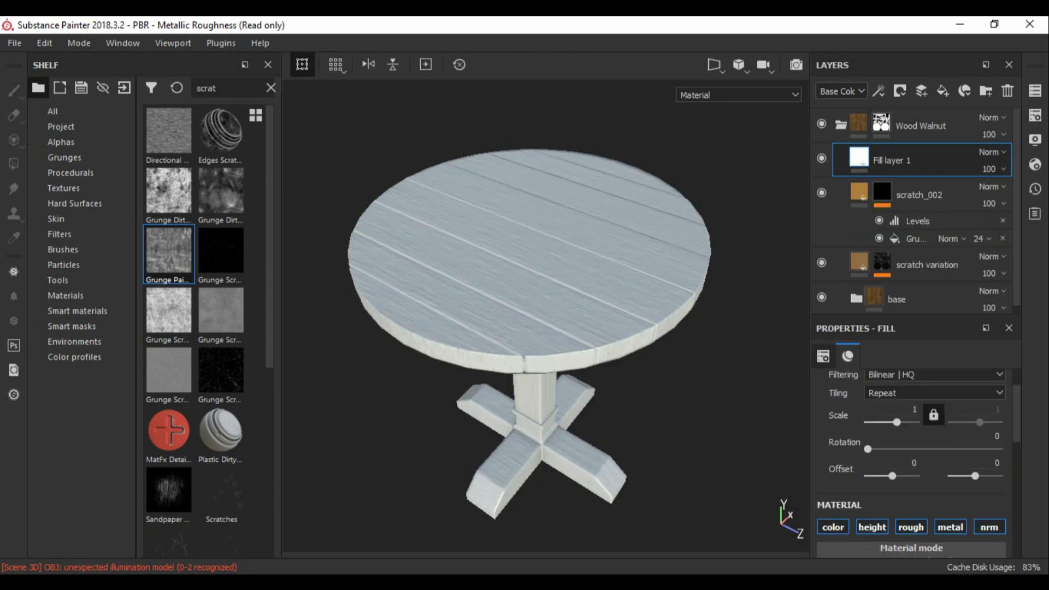
pyautogui.rightClick(892, 160)
pyautogui.click(923, 179)
pyautogui.doubleClick(920, 160)
pyautogui.write('grunge')
pyautogui.press('Return')
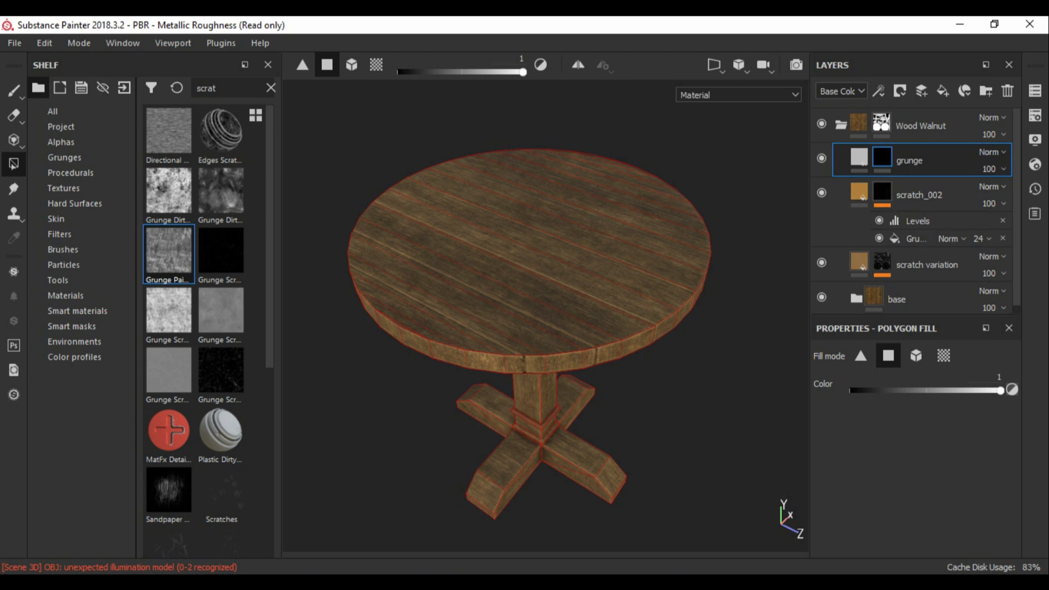
# - Search the shelf for "grunge" and use a dark, blotchy grunge texture as a fill effect in the grunge layer's mask
pyautogui.click(271, 88)
pyautogui.write('grunge')
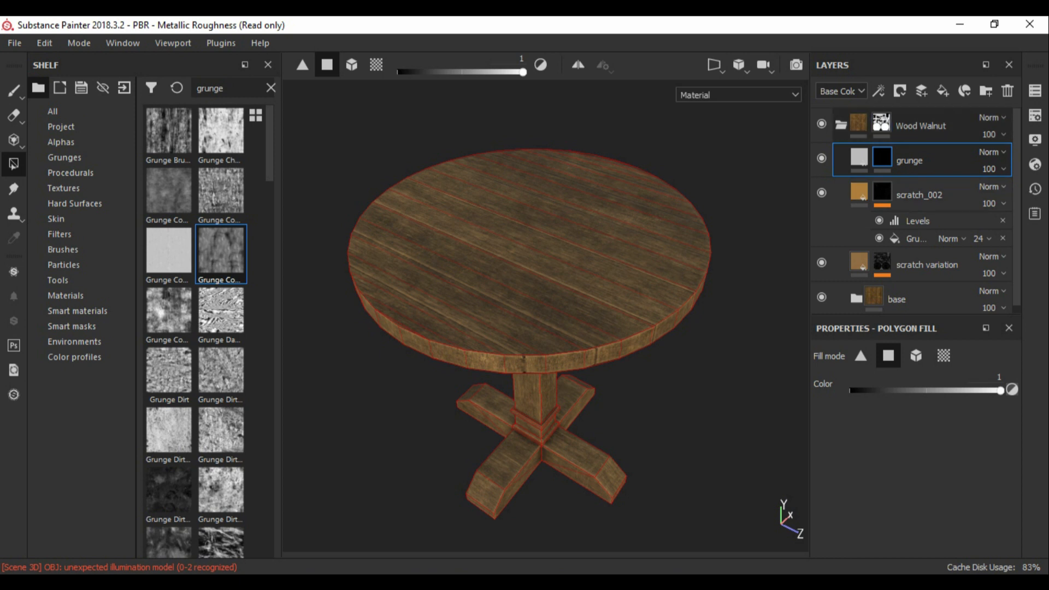
pyautogui.click(879, 91)
pyautogui.click(898, 148)
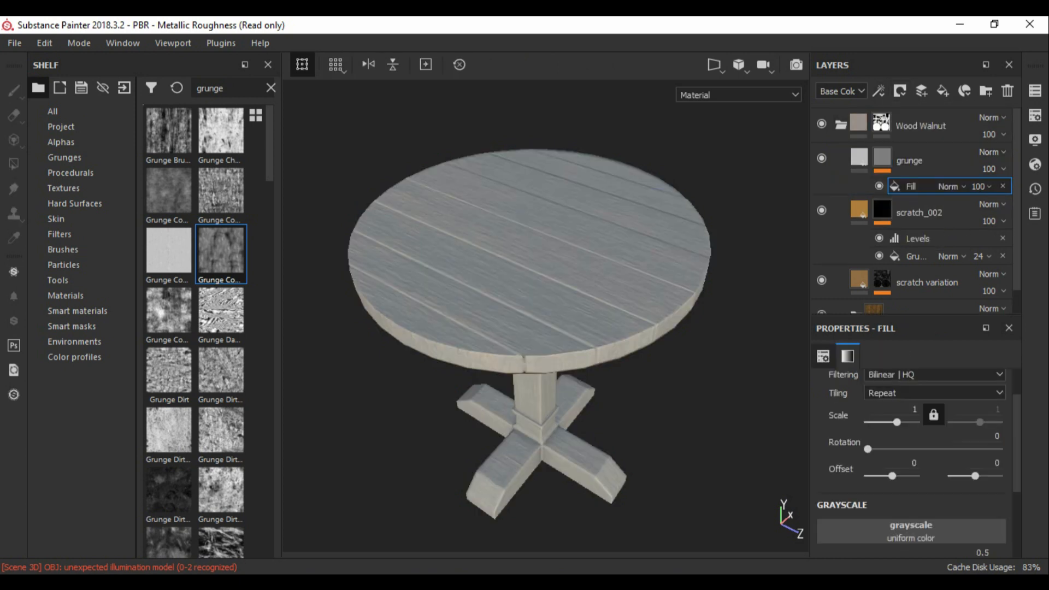
pyautogui.moveTo(221, 251); pyautogui.dragTo(911, 531)
# - Lower the balance of the fill effect in the grunge layer's mask to about 0.27
pyautogui.click(859, 158)
pyautogui.click(882, 157)
pyautogui.click(916, 187)
pyautogui.scroll(-3, 888, 474)
pyautogui.click(877, 448)
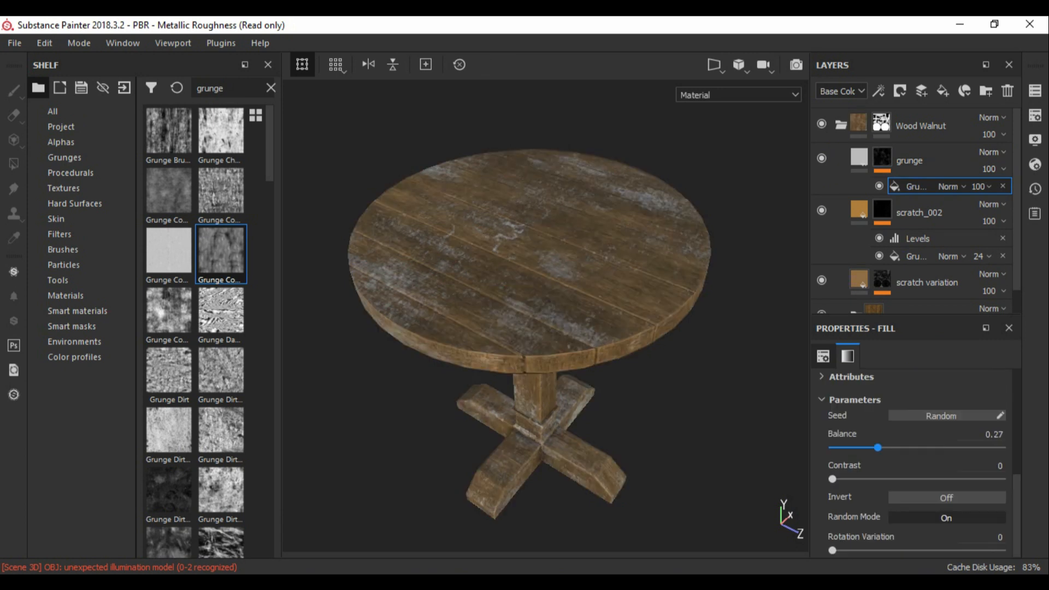
pyautogui.moveTo(899, 447); pyautogui.dragTo(880, 448)
# - Darken the grunge layer's base color to near black, with a value of 0.002
pyautogui.click(859, 157)
pyautogui.click(911, 440)
pyautogui.moveTo(1028, 311); pyautogui.dragTo(1028, 399)
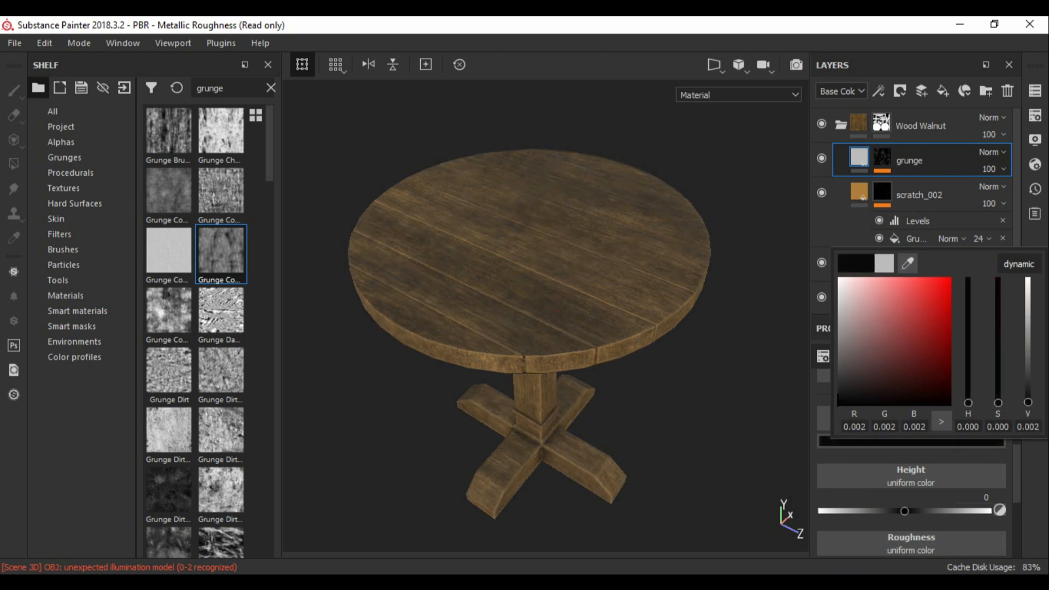
# - Set the balance of the fill effect in the grunge layer's mask to about 0.25
pyautogui.keyDown('alt'); pyautogui.click(882, 157); pyautogui.keyUp('alt')
pyautogui.click(916, 186)
pyautogui.press('m')
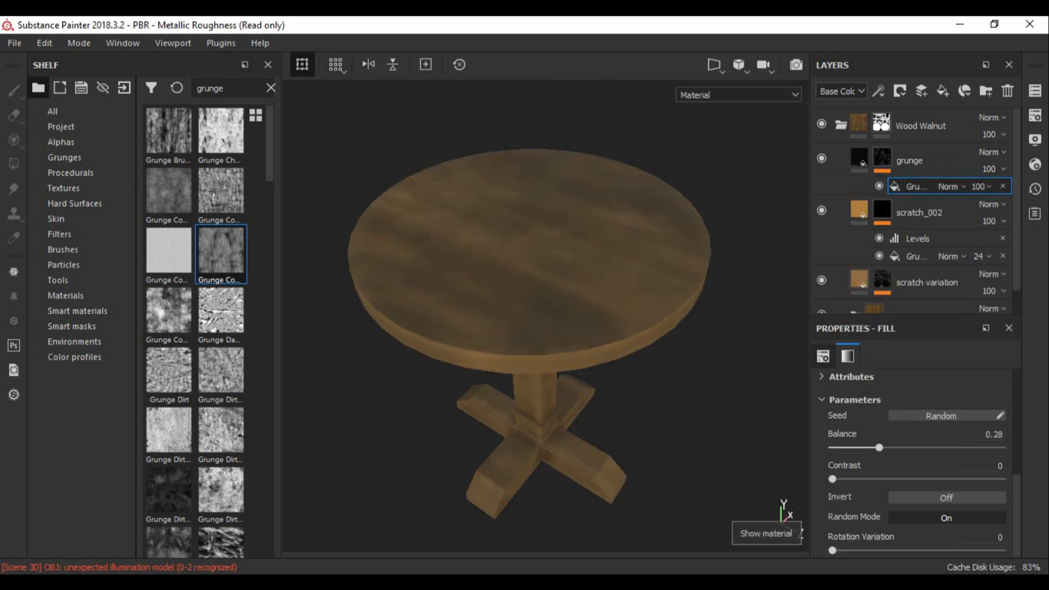
pyautogui.keyDown('alt'); pyautogui.moveTo(547, 306); pyautogui.dragTo(553, 324); pyautogui.keyUp('alt')
pyautogui.scroll(2, 553, 323)
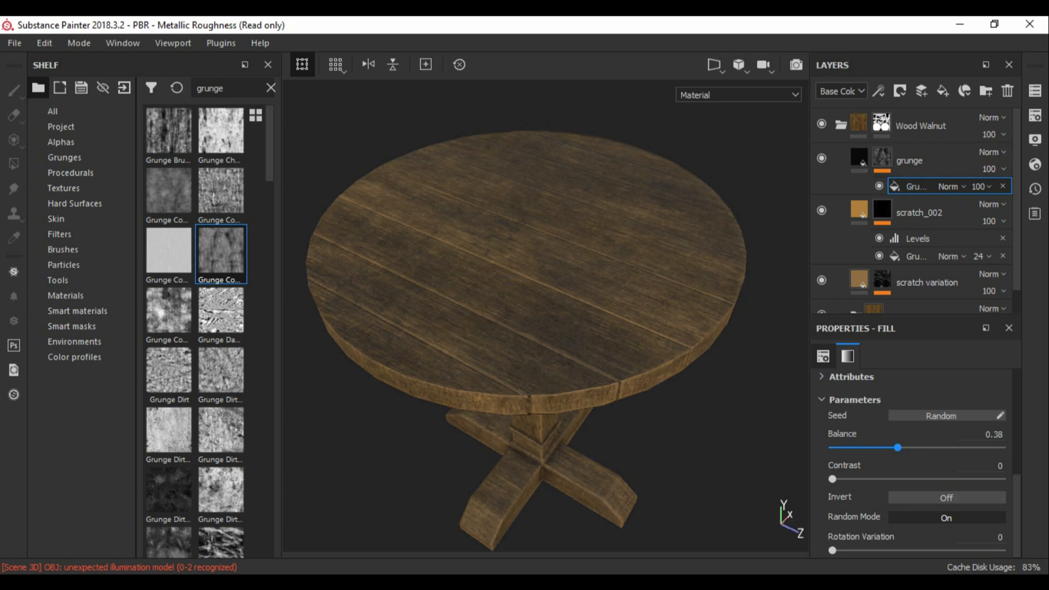
pyautogui.moveTo(898, 448); pyautogui.dragTo(876, 447)
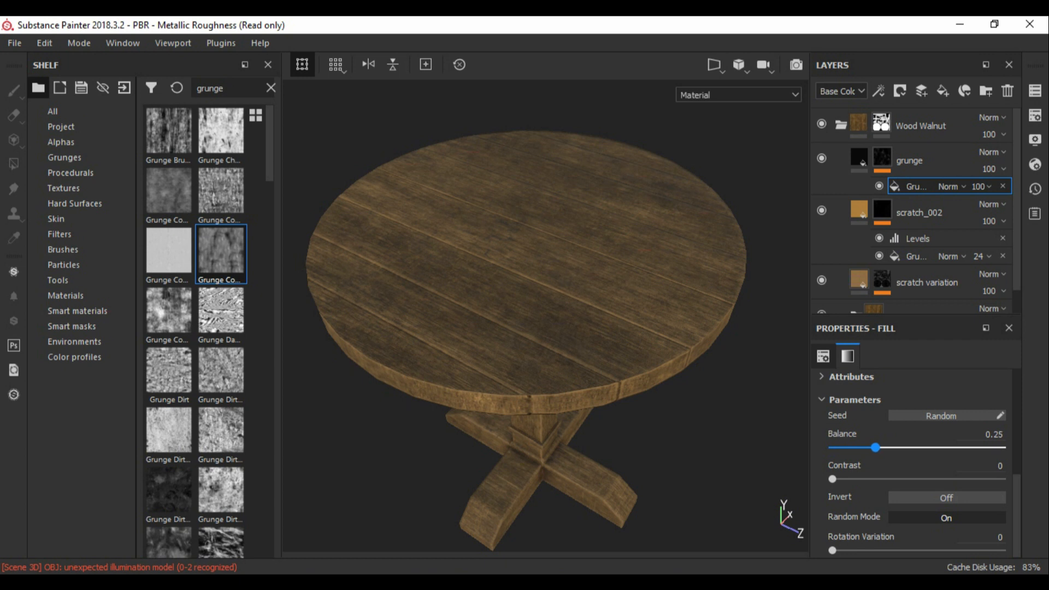
# - Compare the table with the grunge layer hidden and shown, and replace its mask's textured fill effect with a blank one
pyautogui.keyDown('alt'); pyautogui.click(882, 158); pyautogui.keyUp('alt')
pyautogui.click(859, 158)
pyautogui.click(822, 158)
pyautogui.click(822, 159)
pyautogui.click(822, 158)
pyautogui.click(882, 157)
pyautogui.click(917, 186)
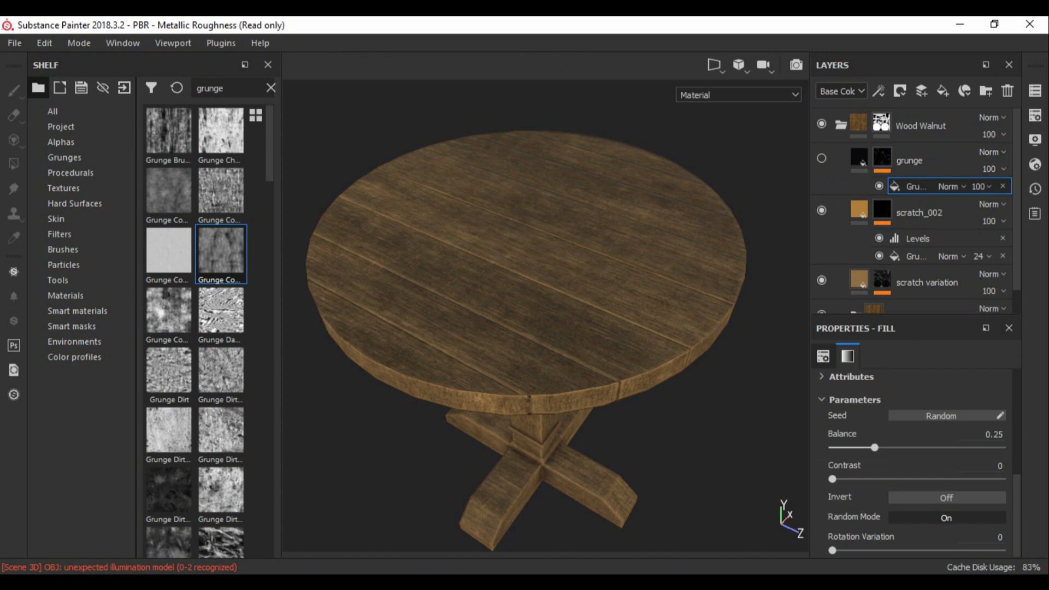
pyautogui.click(1003, 186)
pyautogui.click(822, 158)
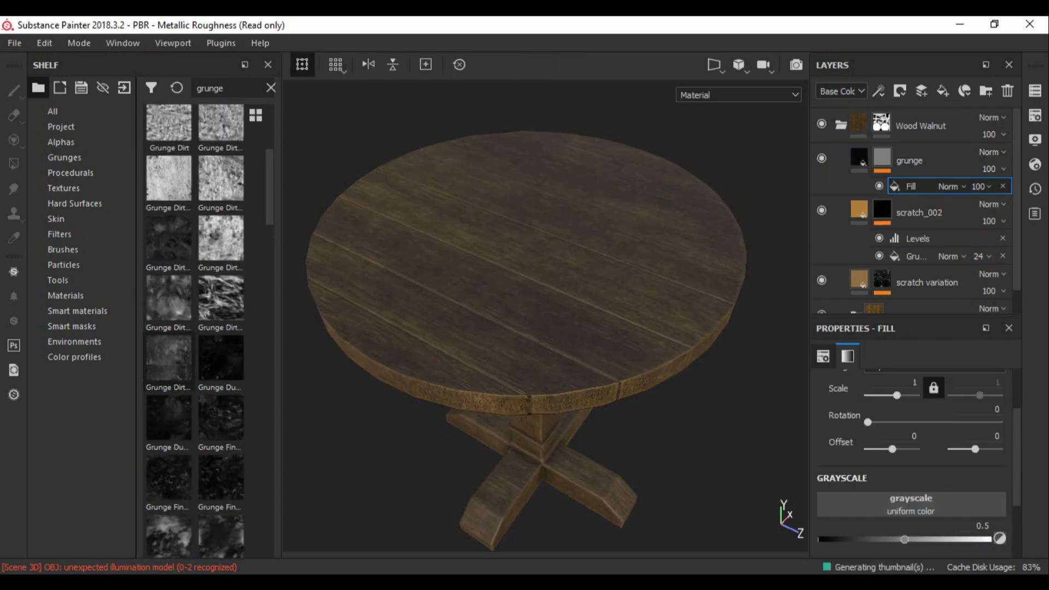
pyautogui.moveTo(214, 251)
pyautogui.press('4')
pyautogui.rightClick(882, 155)
pyautogui.click(902, 275)
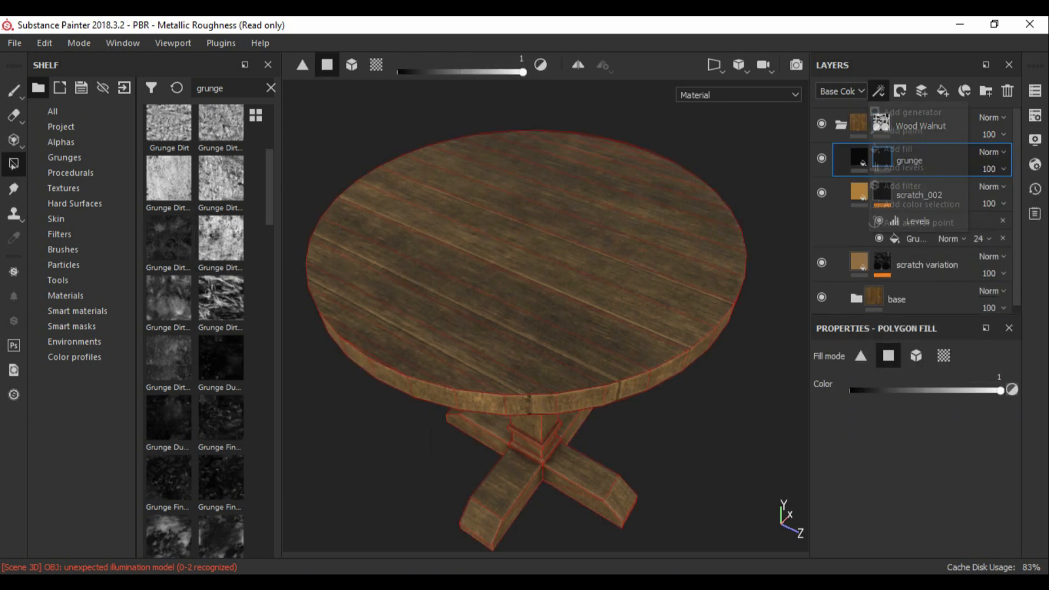
pyautogui.hotkey('ctrl', 'z')
# - Browse the grunge textures and assign Grunge Paint Scratched to the fill effect in the grunge layer's mask
pyautogui.moveTo(221, 298)
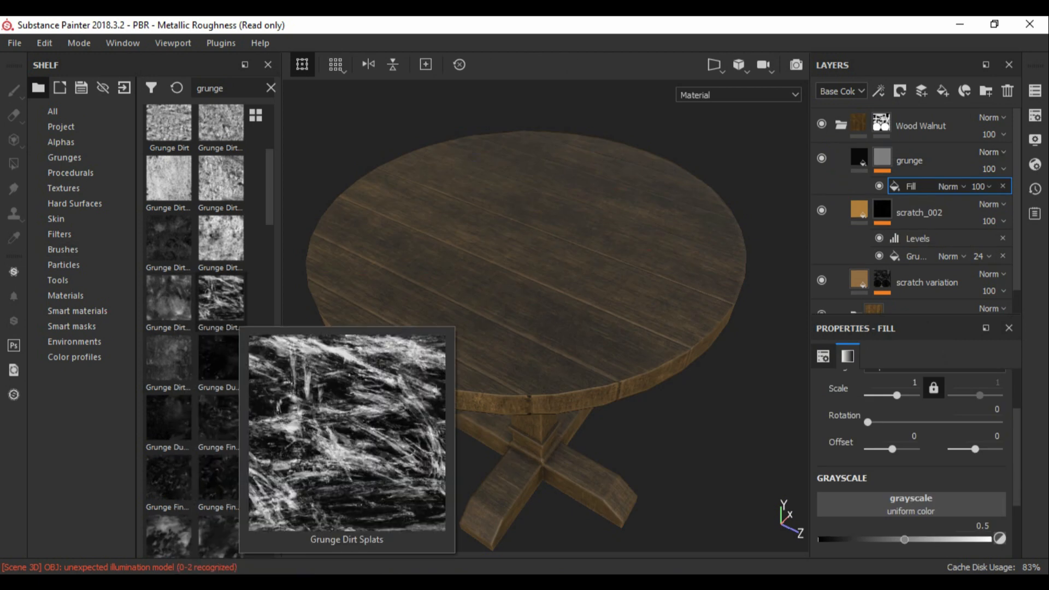
pyautogui.scroll(-10, 221, 298)
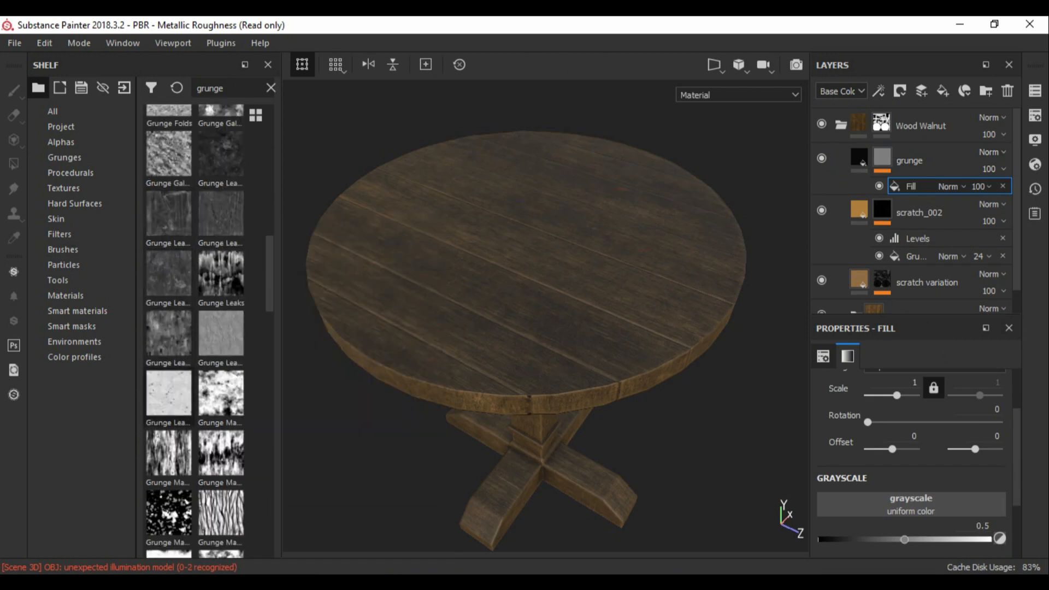
pyautogui.moveTo(168, 452)
pyautogui.scroll(-5, 198, 426)
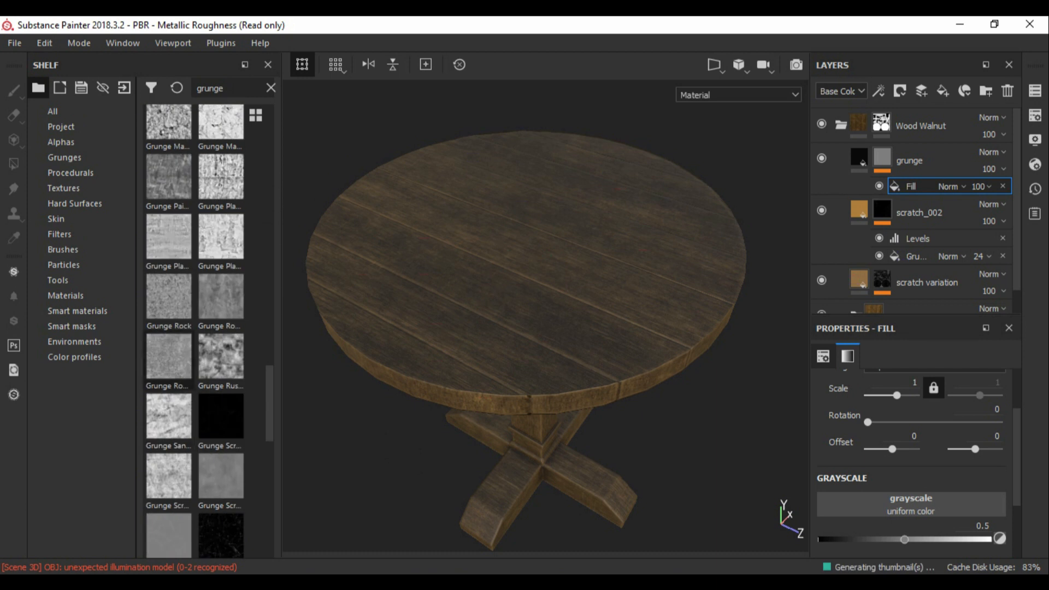
pyautogui.moveTo(212, 250)
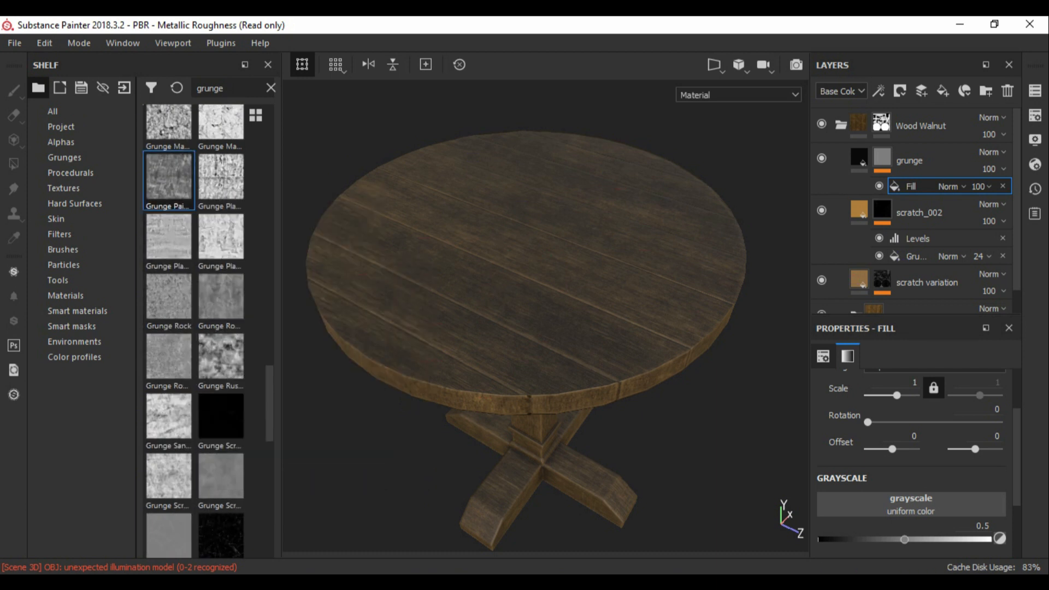
pyautogui.moveTo(168, 177); pyautogui.dragTo(911, 504)
pyautogui.moveTo(161, 176)
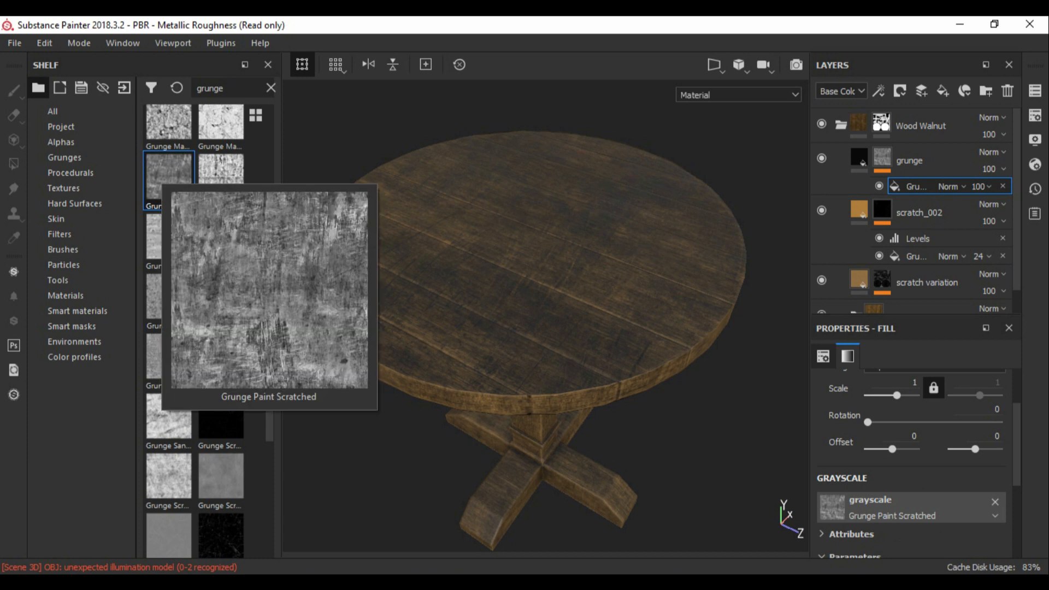
# - Lower the Grunge Paint Scratched fill effect in the grunge layer's mask to 83 opacity and 0.34 balance
pyautogui.moveTo(524, 284)
pyautogui.keyDown('alt'); pyautogui.mouseDown()
pyautogui.moveTo(519, 333)
pyautogui.moveTo(533, 341)
pyautogui.moveTo(538, 298)
pyautogui.mouseUp(); pyautogui.keyUp('alt')
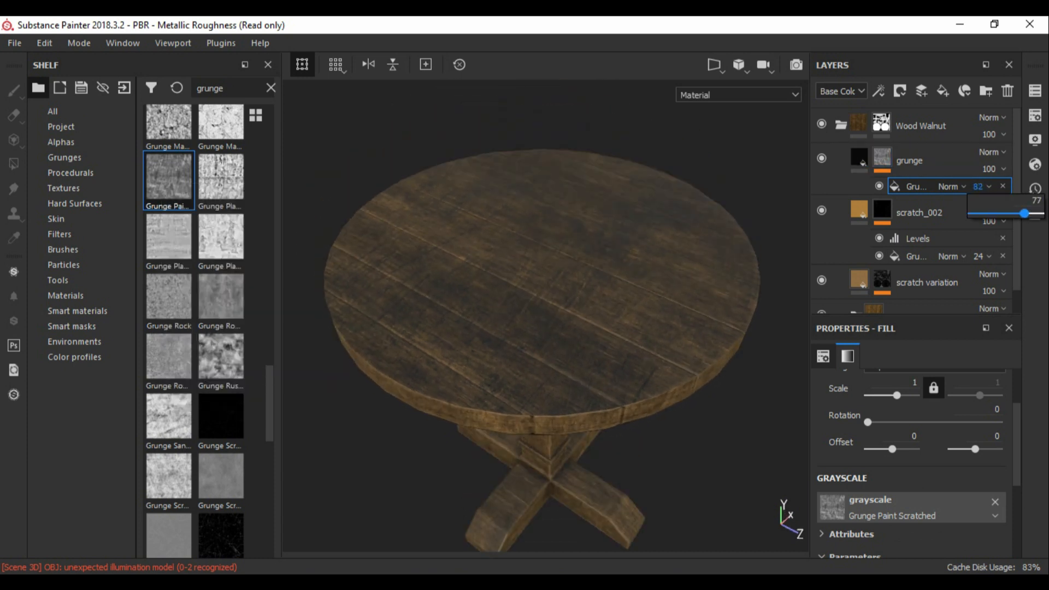
pyautogui.moveTo(1025, 213); pyautogui.dragTo(1029, 213)
pyautogui.scroll(-2, 913, 465)
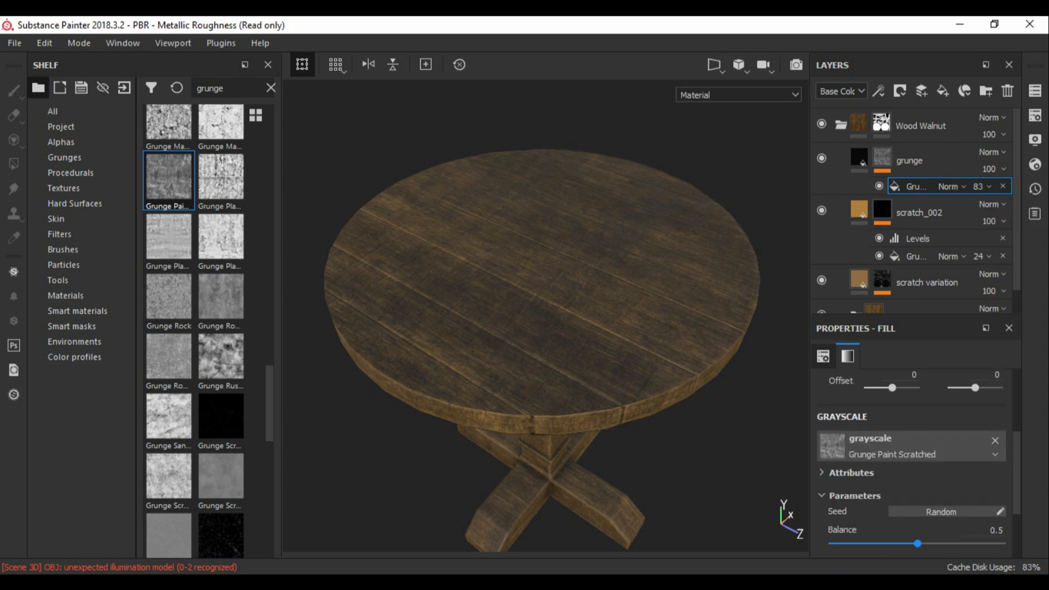
pyautogui.keyDown('alt'); pyautogui.moveTo(525, 284); pyautogui.dragTo(526, 257); pyautogui.keyUp('alt')
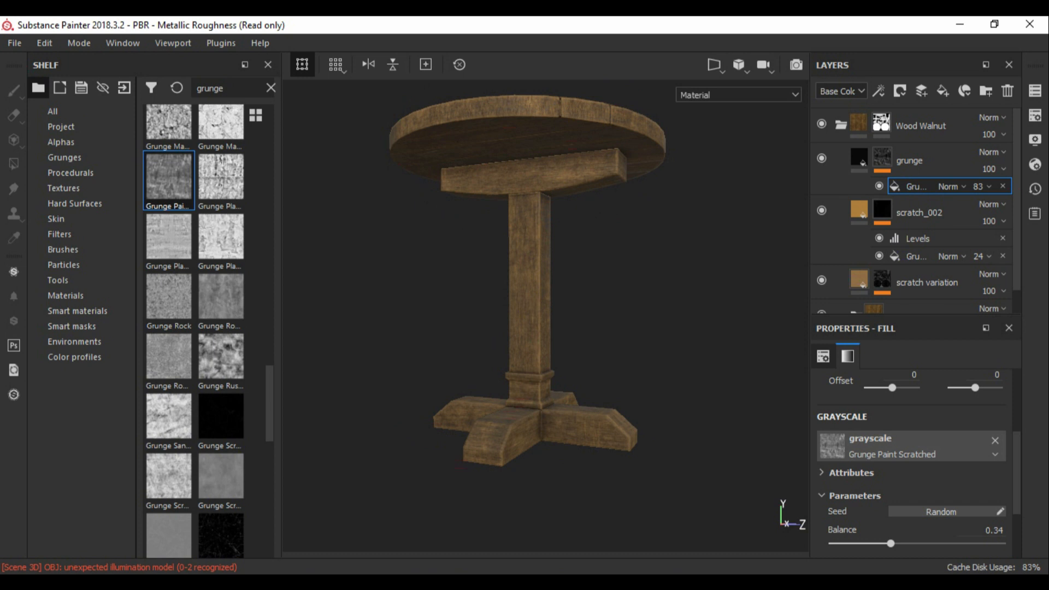
pyautogui.scroll(3, 869, 483)
pyautogui.keyDown('alt'); pyautogui.moveTo(524, 219); pyautogui.dragTo(538, 328); pyautogui.keyUp('alt')
pyautogui.scroll(3, 533, 328)
# - Move the scratch_002 layer above the grunge layer and add a paint effect to its mask
pyautogui.click(882, 209)
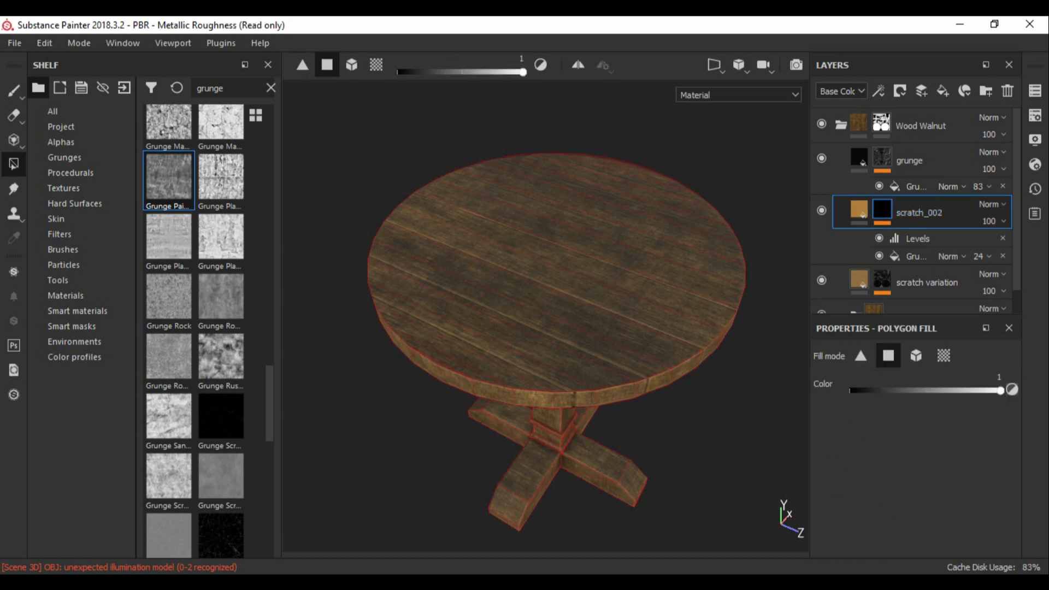
pyautogui.moveTo(882, 210); pyautogui.dragTo(882, 148)
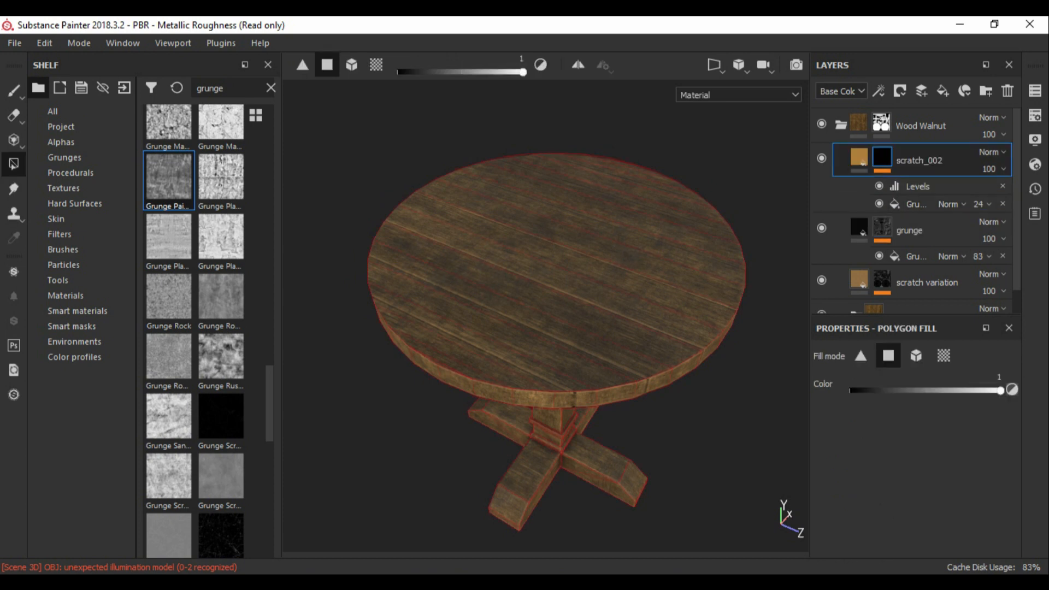
pyautogui.click(914, 204)
pyautogui.click(879, 90)
pyautogui.click(903, 130)
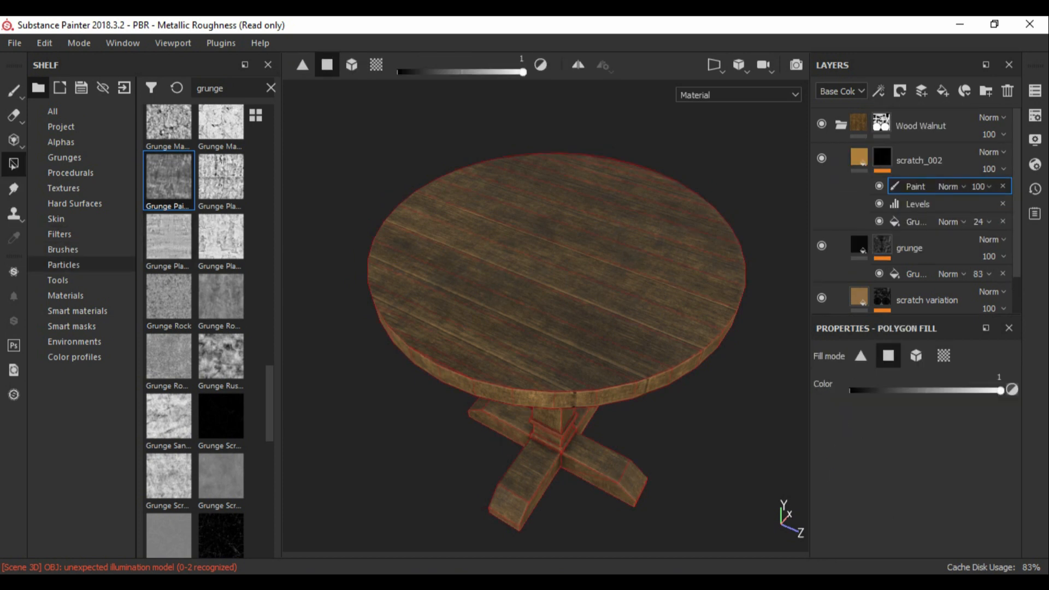
# - Search the brushes for "scr", place the paint effect below Levels in scratch_002's mask, and choose the Scratches 5 brush
pyautogui.click(63, 249)
pyautogui.scroll(-20, 169, 360)
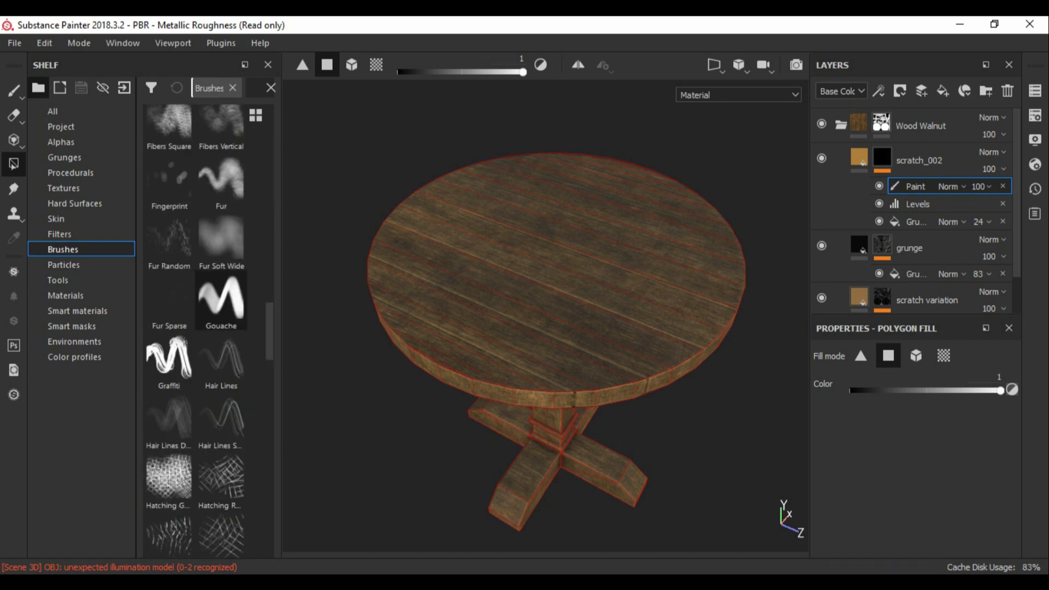
pyautogui.scroll(-8, 221, 311)
pyautogui.click(259, 88)
pyautogui.write('scr')
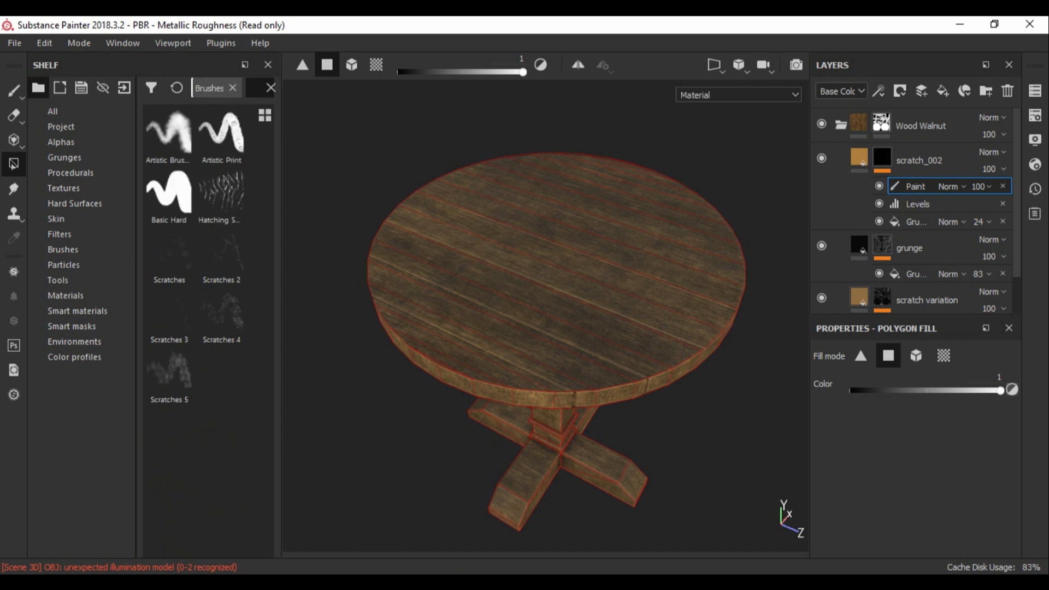
pyautogui.moveTo(916, 187); pyautogui.dragTo(917, 211)
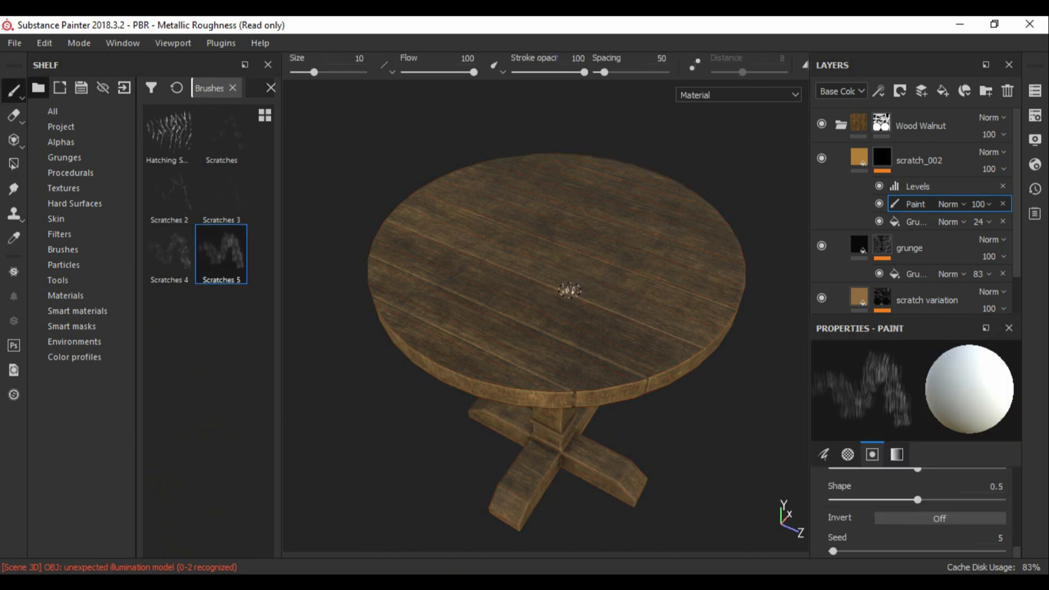
# - Test the scratch brush at size 51.2, undo the test stroke, and set flow to 42 and stroke opacity to 38
pyautogui.keyDown('alt'); pyautogui.moveTo(567, 291); pyautogui.dragTo(522, 279); pyautogui.keyUp('alt')
pyautogui.keyDown('ctrl'); pyautogui.moveTo(573, 330); pyautogui.dragTo(631, 329, button='right'); pyautogui.keyUp('ctrl')
pyautogui.click(565, 336)
pyautogui.hotkey('ctrl', 'z')
pyautogui.scroll(2, 554, 304)
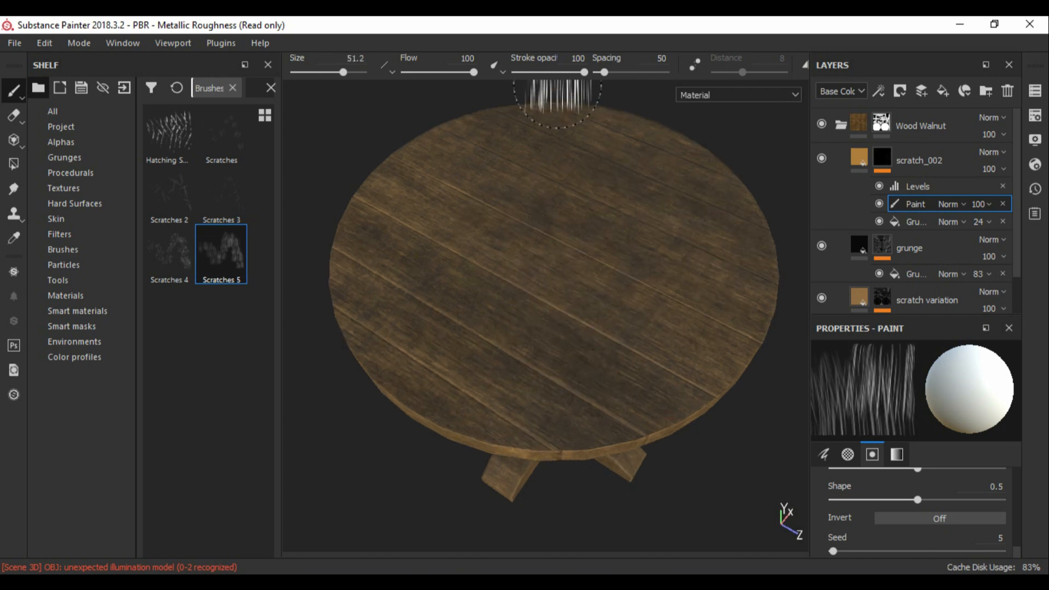
pyautogui.click(541, 72)
pyautogui.click(432, 72)
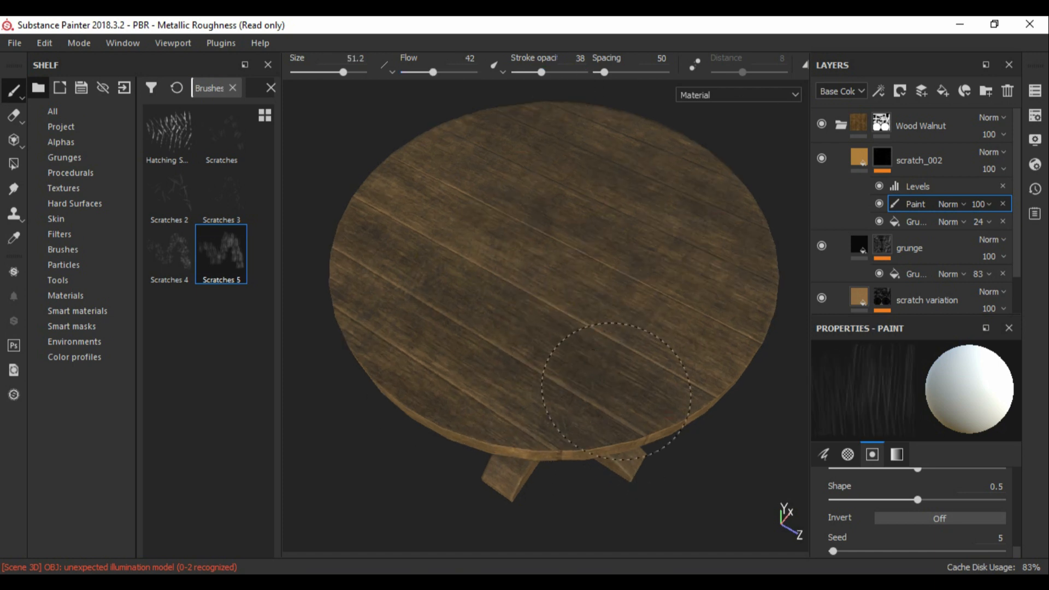
# - Paint faint scratches across the tabletop in scratch_002's mask with the Scratches 5 brush
pyautogui.moveTo(589, 356); pyautogui.dragTo(571, 353)
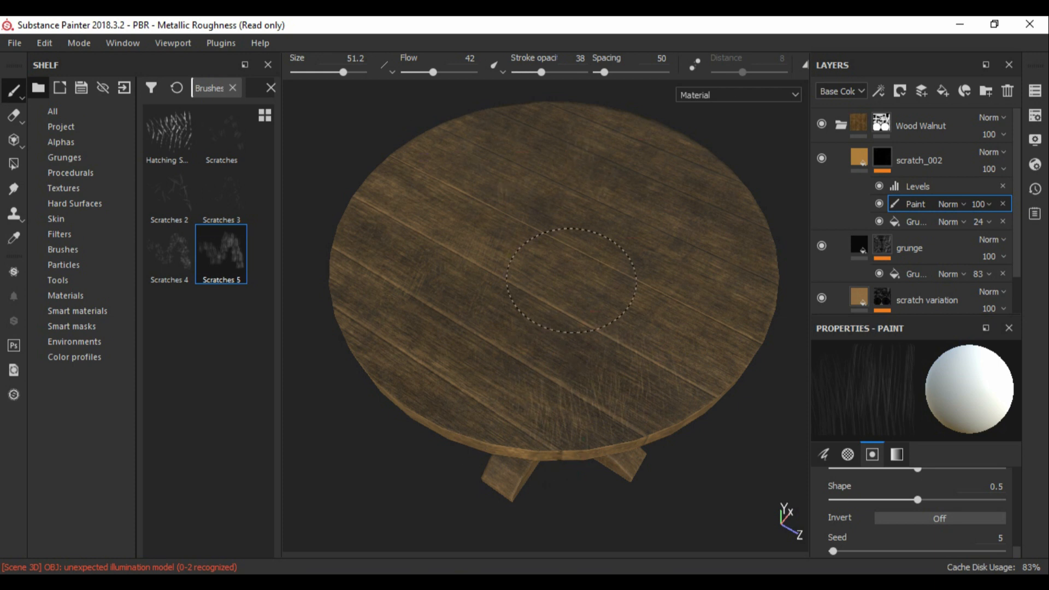
pyautogui.keyDown('alt'); pyautogui.moveTo(377, 295); pyautogui.dragTo(423, 346); pyautogui.keyUp('alt')
pyautogui.keyDown('alt'); pyautogui.moveTo(475, 335); pyautogui.dragTo(669, 294, button='middle'); pyautogui.keyUp('alt')
pyautogui.keyDown('alt'); pyautogui.moveTo(669, 295); pyautogui.dragTo(667, 273); pyautogui.keyUp('alt')
# - Lower the opacity of the paint effect in scratch_002's mask to 56
pyautogui.click(982, 204)
pyautogui.moveTo(1021, 232); pyautogui.dragTo(1010, 231)
pyautogui.keyDown('alt'); pyautogui.moveTo(787, 219); pyautogui.dragTo(677, 269, button='middle'); pyautogui.keyUp('alt')
pyautogui.scroll(3, 676, 269)
pyautogui.moveTo(677, 269)
pyautogui.keyDown('alt'); pyautogui.mouseDown()
pyautogui.moveTo(593, 284)
pyautogui.moveTo(581, 256)
pyautogui.mouseUp(); pyautogui.keyUp('alt')
pyautogui.scroll(-3, 541, 336)
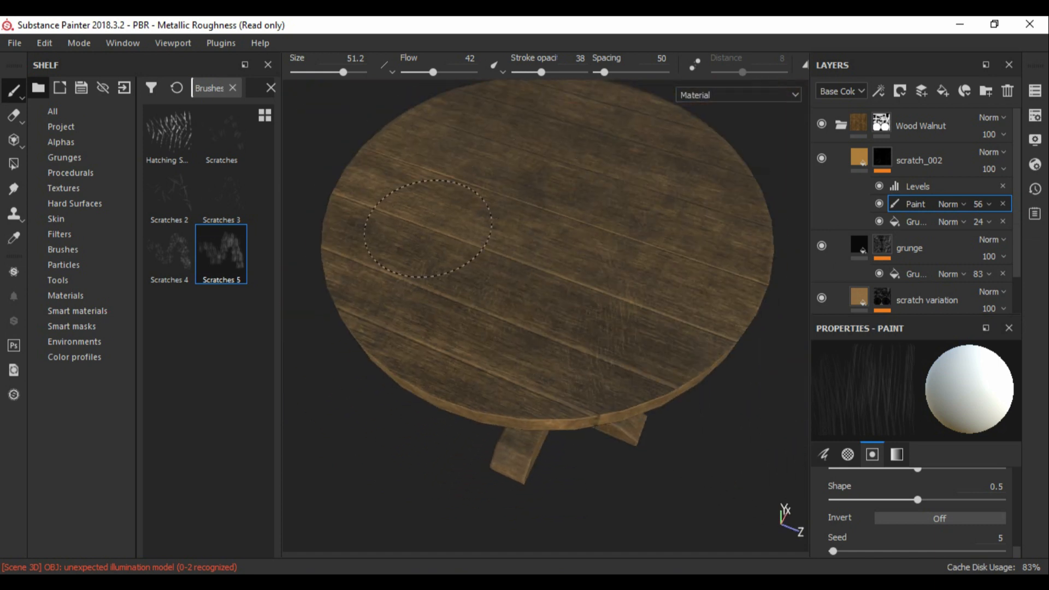
# - Paint scratches on the upper part of the table's central column in scratch_002's mask
pyautogui.keyDown('alt'); pyautogui.moveTo(429, 278); pyautogui.dragTo(443, 170); pyautogui.keyUp('alt')
pyautogui.keyDown('alt'); pyautogui.moveTo(549, 397); pyautogui.dragTo(565, 239, button='middle'); pyautogui.keyUp('alt')
pyautogui.scroll(-3, 632, 410)
pyautogui.moveTo(631, 410)
pyautogui.keyDown('alt'); pyautogui.mouseDown()
pyautogui.moveTo(588, 503)
pyautogui.moveTo(629, 397)
pyautogui.mouseUp(); pyautogui.keyUp('alt')
pyautogui.scroll(3, 628, 396)
pyautogui.keyDown('alt'); pyautogui.moveTo(628, 396); pyautogui.dragTo(550, 419, button='middle'); pyautogui.keyUp('alt')
pyautogui.moveTo(533, 175); pyautogui.dragTo(546, 224)
pyautogui.keyDown('alt'); pyautogui.moveTo(632, 221); pyautogui.dragTo(650, 205); pyautogui.keyUp('alt')
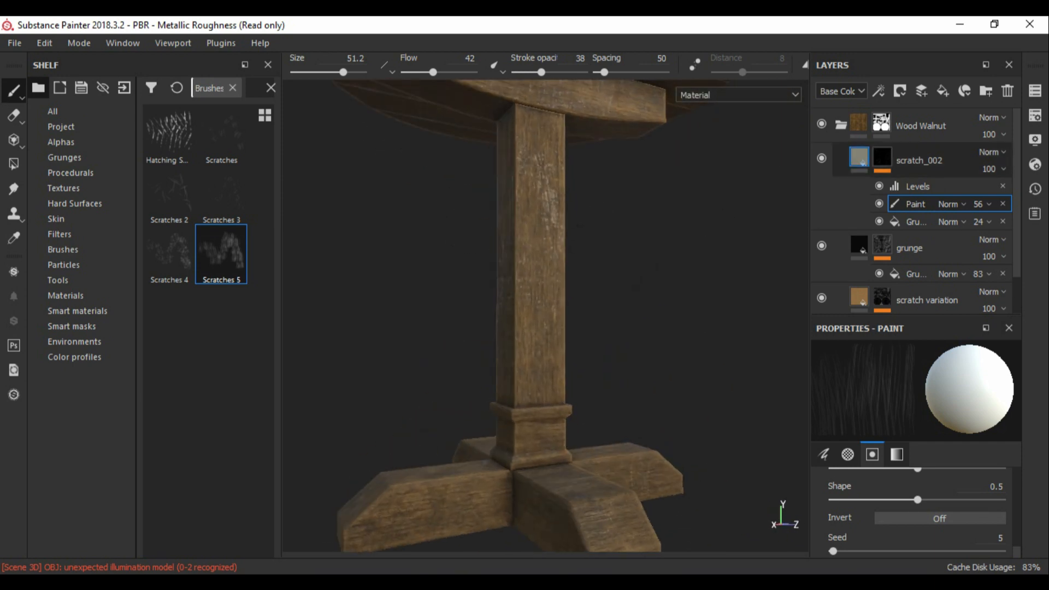
# - Set the roughness of the scratch_002 layer to about 0.75
pyautogui.click(860, 158)
pyautogui.scroll(-5, 911, 421)
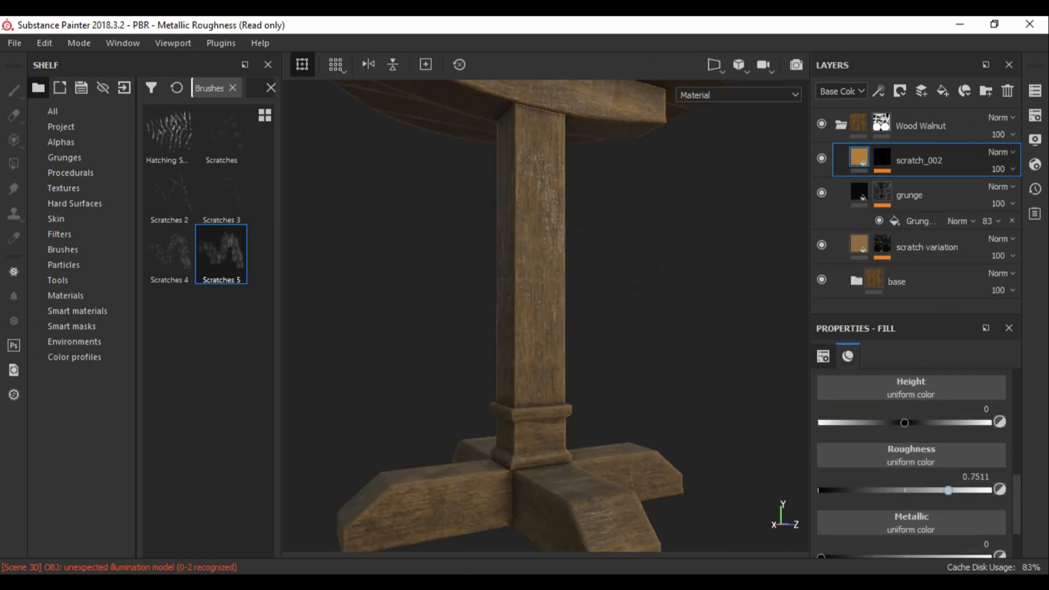
pyautogui.keyDown('alt'); pyautogui.moveTo(650, 290); pyautogui.dragTo(617, 276); pyautogui.keyUp('alt')
# - Raise the grunge layer's roughness and review the roughness setting of the scratch variation layer
pyautogui.click(860, 192)
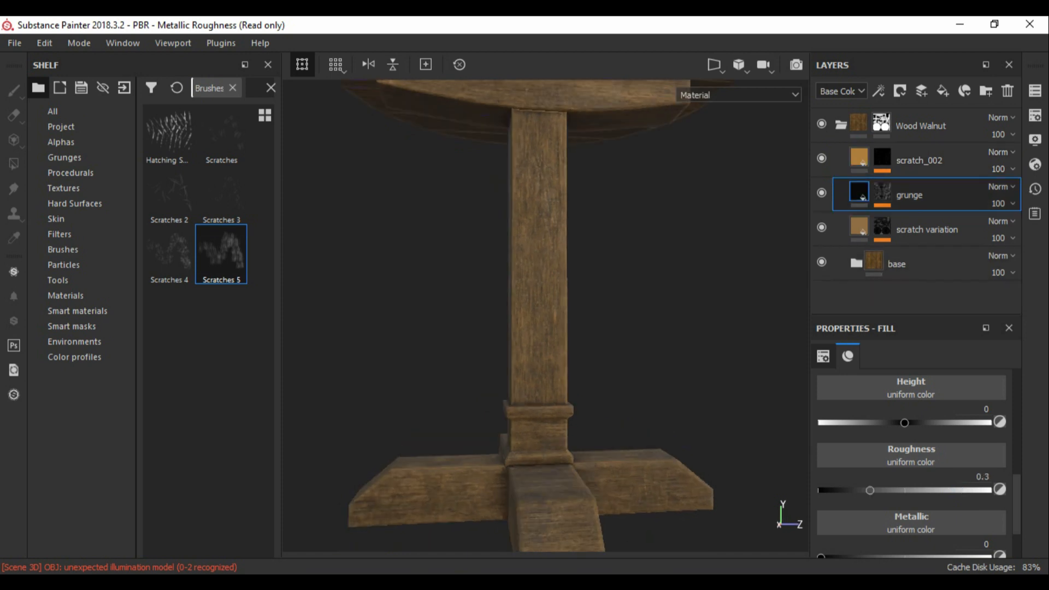
pyautogui.moveTo(936, 491); pyautogui.dragTo(944, 490)
pyautogui.click(860, 227)
pyautogui.scroll(-5, 911, 462)
pyautogui.scroll(1, 911, 462)
pyautogui.click(859, 193)
pyautogui.scroll(-4, 613, 262)
# - Rotate the lighting over the tabletop and set the scratch_002 layer's roughness to about 0.83
pyautogui.keyDown('alt'); pyautogui.moveTo(613, 262); pyautogui.dragTo(574, 344); pyautogui.keyUp('alt')
pyautogui.keyDown('shift'); pyautogui.moveTo(574, 328); pyautogui.dragTo(678, 328, button='right'); pyautogui.keyUp('shift')
pyautogui.click(859, 158)
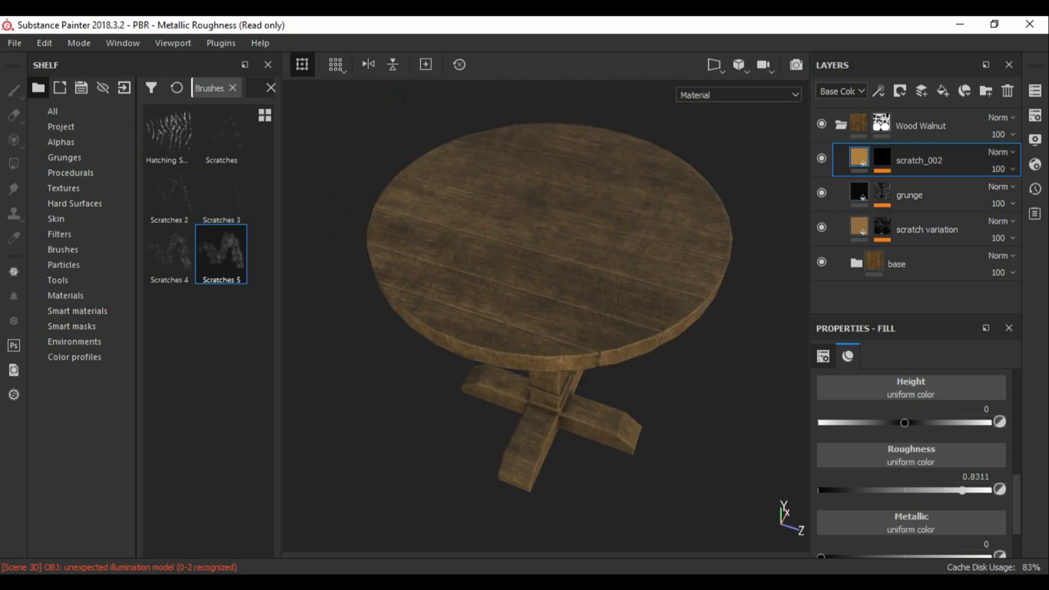
# - Set the fill effect in the grunge layer's mask to 68 opacity and 0.3 balance
pyautogui.click(822, 193)
pyautogui.click(882, 192)
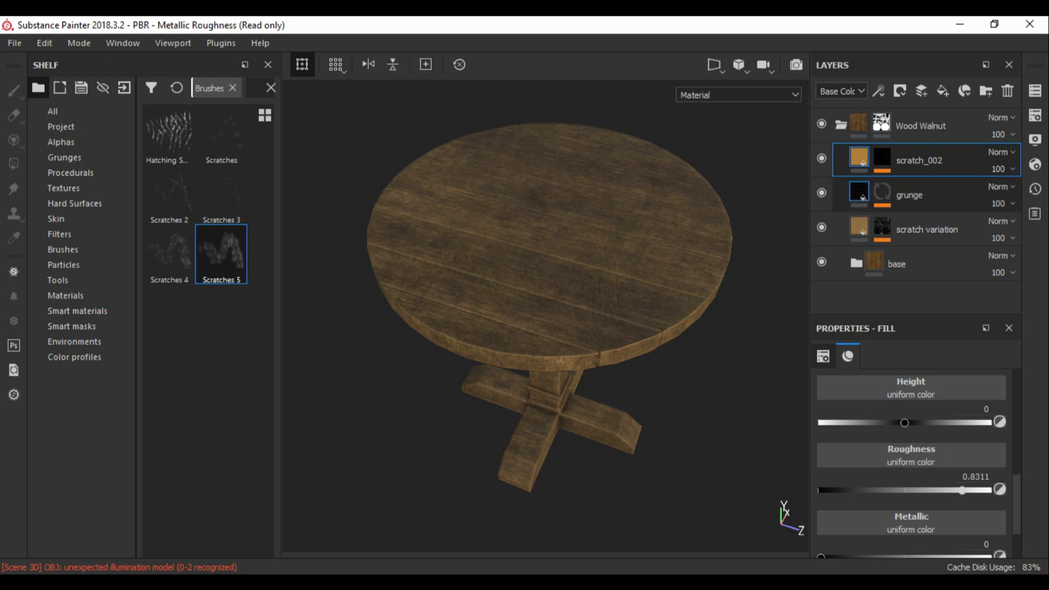
pyautogui.moveTo(1033, 248); pyautogui.dragTo(1021, 249)
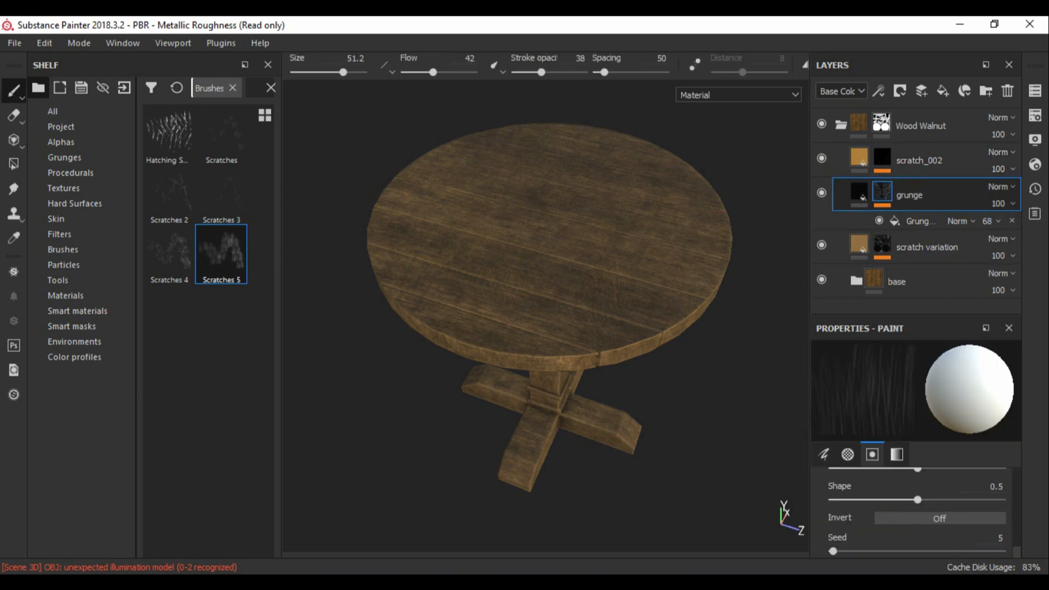
pyautogui.click(922, 222)
pyautogui.moveTo(887, 447); pyautogui.dragTo(883, 448)
pyautogui.moveTo(590, 328)
pyautogui.keyDown('alt'); pyautogui.mouseDown()
pyautogui.moveTo(524, 246)
pyautogui.moveTo(530, 298)
pyautogui.mouseUp(); pyautogui.keyUp('alt')
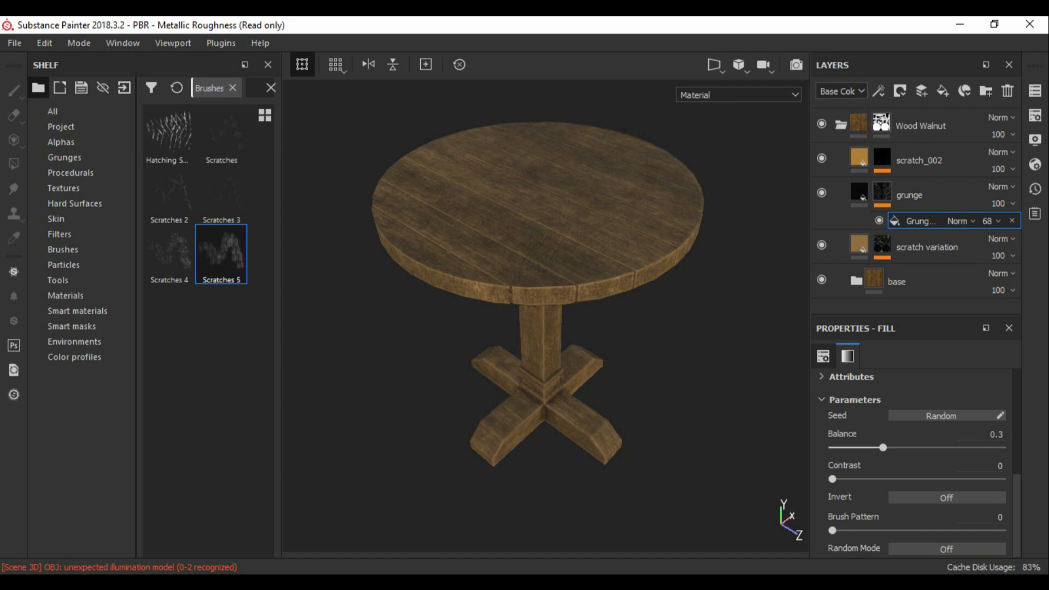
pyautogui.moveTo(552, 382)
pyautogui.keyDown('alt'); pyautogui.mouseDown()
pyautogui.moveTo(566, 200)
pyautogui.moveTo(553, 366)
pyautogui.moveTo(538, 386)
pyautogui.moveTo(552, 377)
pyautogui.mouseUp(); pyautogui.keyUp('alt')
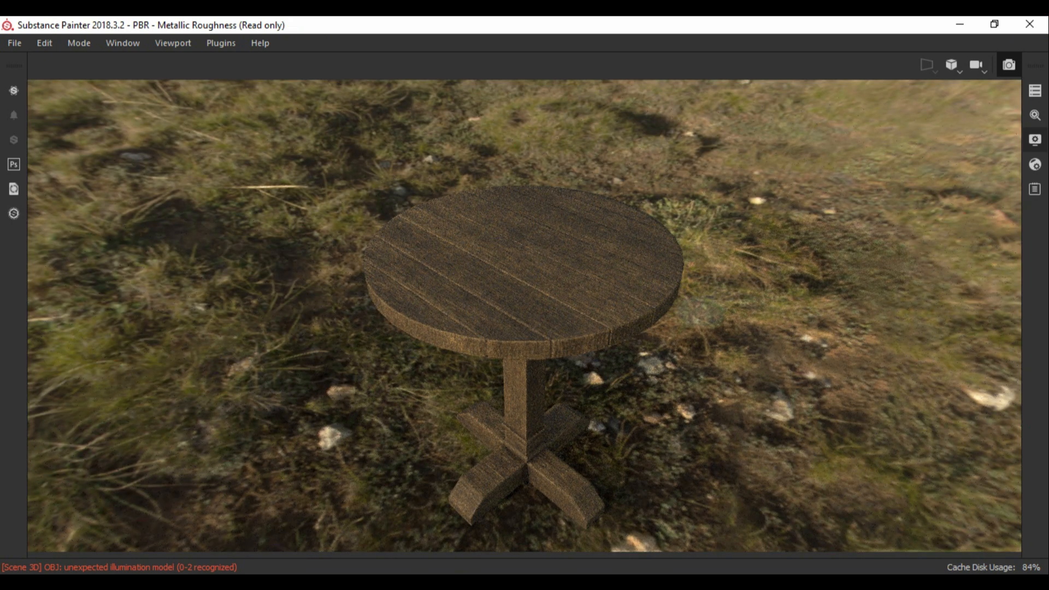
# - Enable the dome's clear color so the table renders against a plain gray backdrop, and return to painting mode
pyautogui.click(1036, 140)
pyautogui.scroll(-3, 836, 394)
pyautogui.click(757, 492)
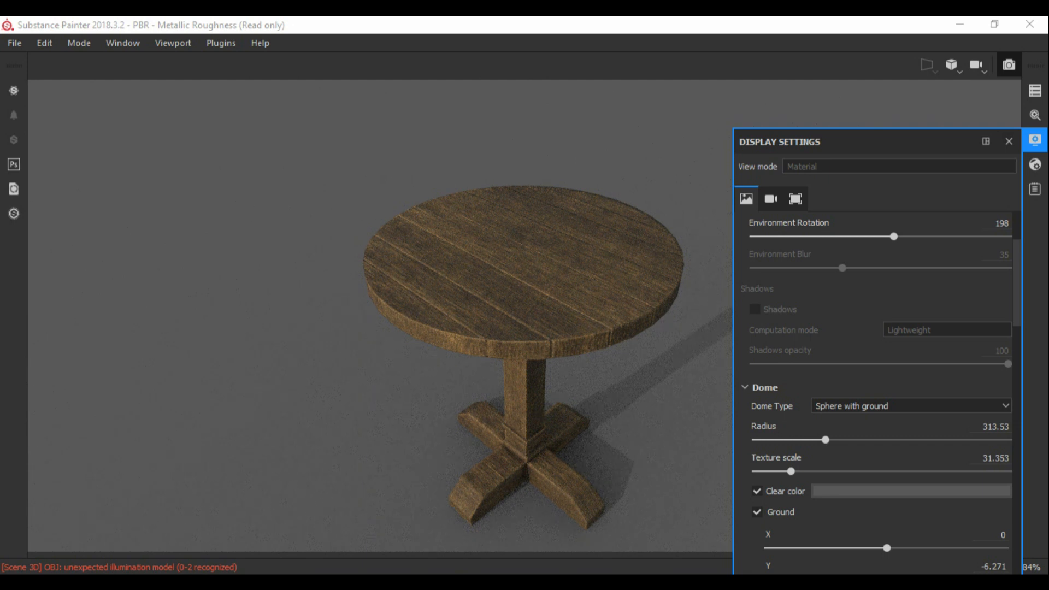
pyautogui.click(1010, 65)
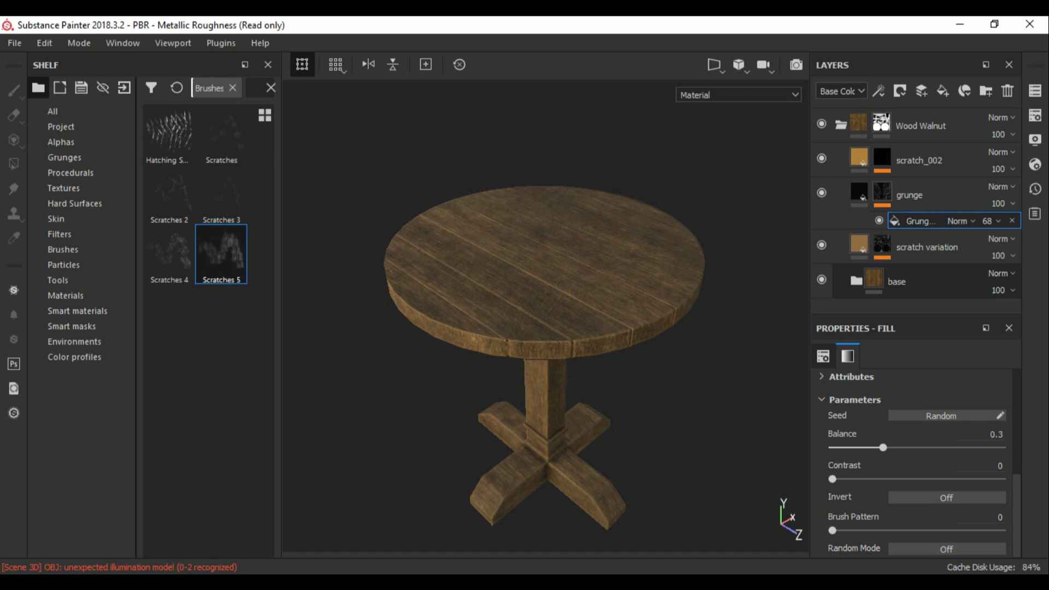
# - Try shifting the hue of the Base fill layer's base color to 0.096, then undo it
pyautogui.click(857, 281)
pyautogui.scroll(-10, 897, 262)
pyautogui.click(905, 292)
pyautogui.scroll(3, 911, 454)
pyautogui.click(912, 441)
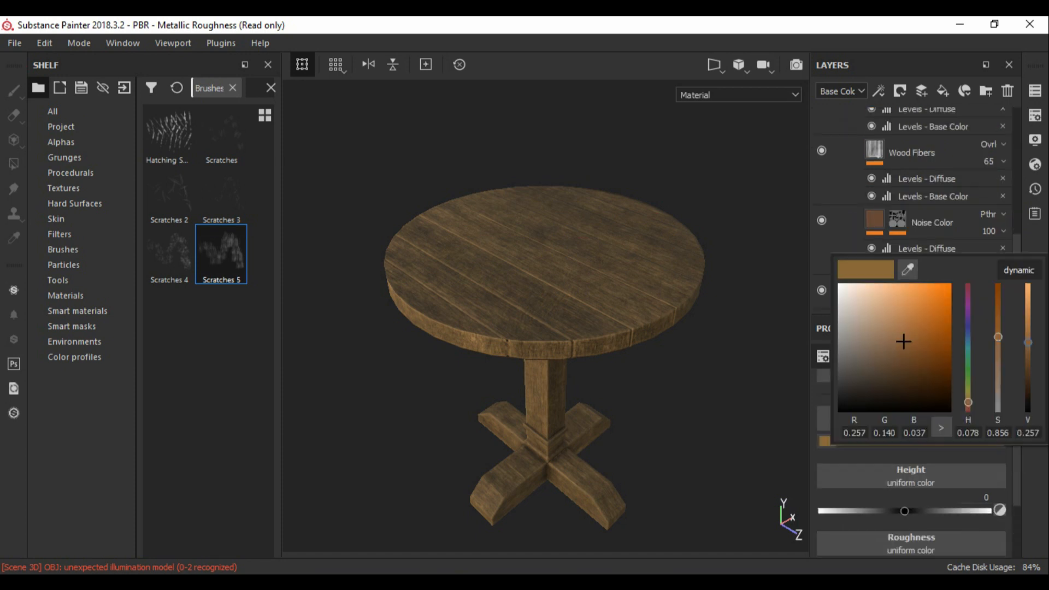
pyautogui.click(1019, 271)
pyautogui.click(968, 400)
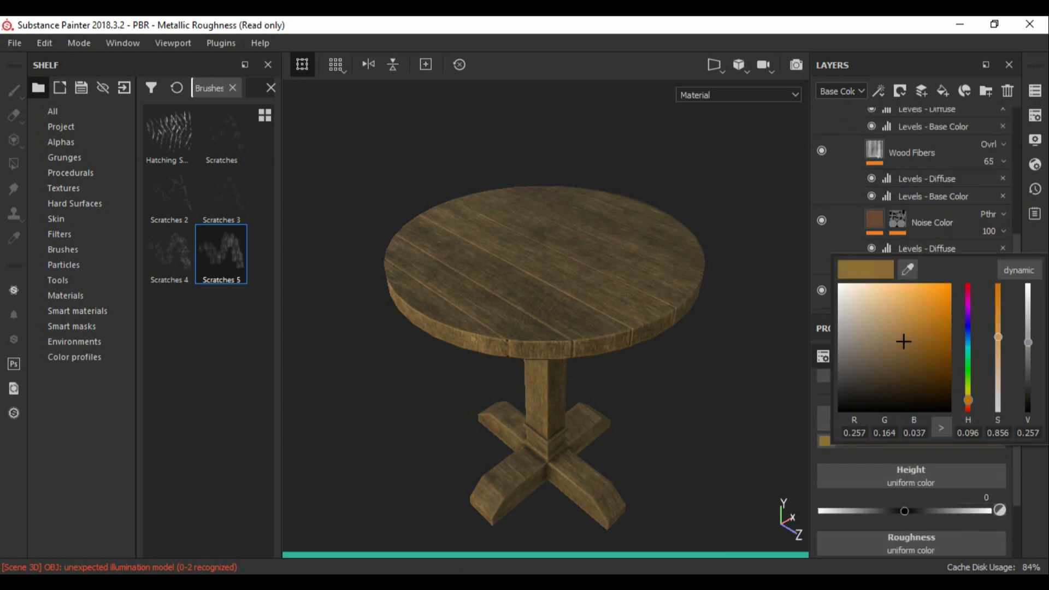
pyautogui.hotkey('ctrl', 'z')
pyautogui.scroll(4, 547, 317)
pyautogui.moveTo(547, 339)
pyautogui.keyDown('alt'); pyautogui.mouseDown()
pyautogui.moveTo(547, 306)
pyautogui.moveTo(551, 330)
pyautogui.mouseUp(); pyautogui.keyUp('alt')
# - Try darkening the Base layer's base color to a value of 0.200, then undo it and compare the tabletop
pyautogui.click(912, 441)
pyautogui.scroll(-2, 546, 273)
pyautogui.keyDown('alt'); pyautogui.moveTo(547, 274); pyautogui.dragTo(546, 352); pyautogui.keyUp('alt')
pyautogui.click(912, 441)
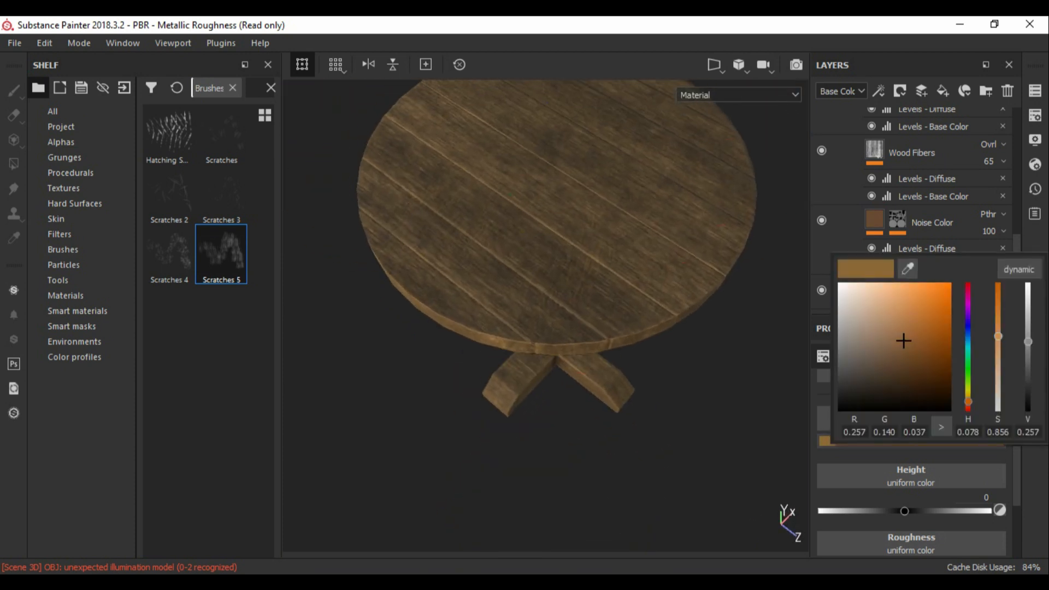
pyautogui.moveTo(903, 340); pyautogui.dragTo(904, 348)
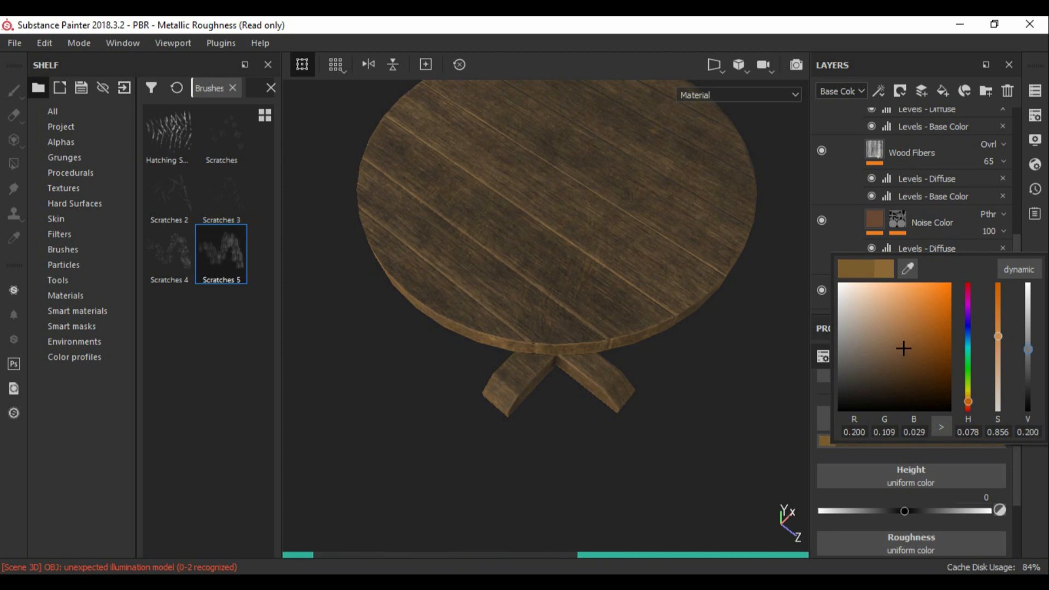
pyautogui.scroll(-3, 546, 307)
pyautogui.moveTo(546, 328)
pyautogui.keyDown('alt'); pyautogui.mouseDown()
pyautogui.moveTo(547, 257)
pyautogui.moveTo(547, 323)
pyautogui.mouseUp(); pyautogui.keyUp('alt')
pyautogui.scroll(-2, 546, 284)
pyautogui.scroll(-1, 547, 284)
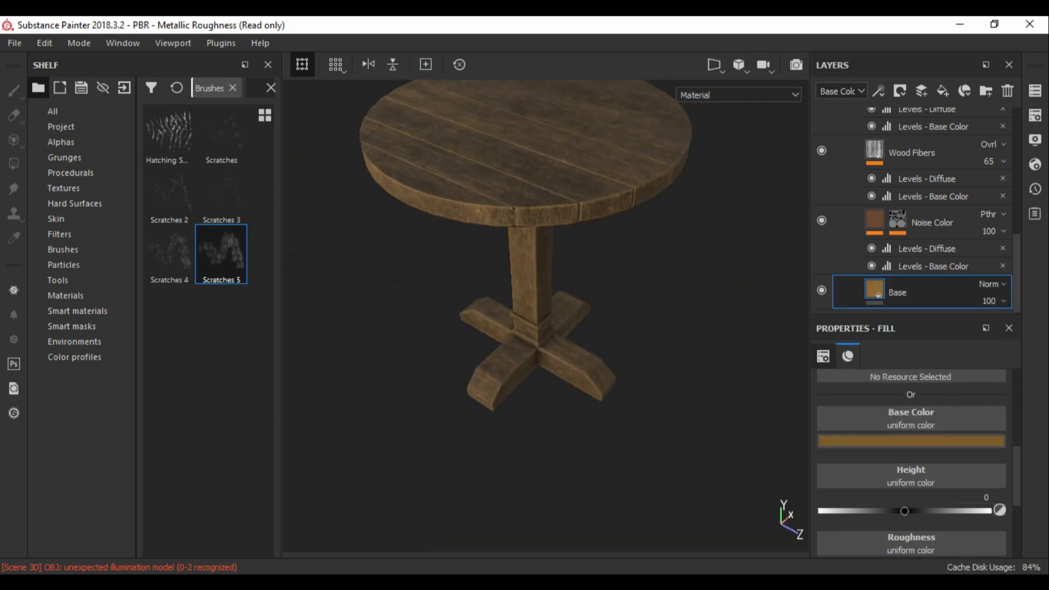
pyautogui.hotkey('ctrl', 'z')
pyautogui.scroll(3, 547, 306)
pyautogui.scroll(-4, 547, 306)
pyautogui.keyDown('alt'); pyautogui.moveTo(546, 284); pyautogui.dragTo(530, 304); pyautogui.keyUp('alt')
pyautogui.keyDown('alt'); pyautogui.moveTo(530, 304); pyautogui.dragTo(527, 308, button='middle'); pyautogui.keyUp('alt')
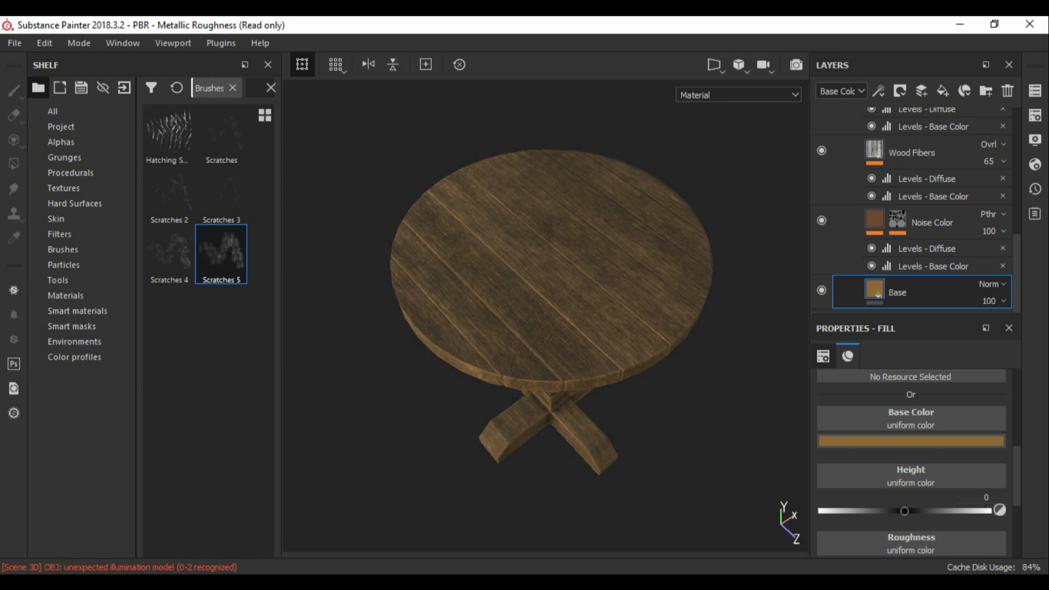
# - Collapse the base and Wood Walnut folders and add a fill layer named stain with a black mask above them
pyautogui.scroll(10, 874, 268)
pyautogui.click(857, 269)
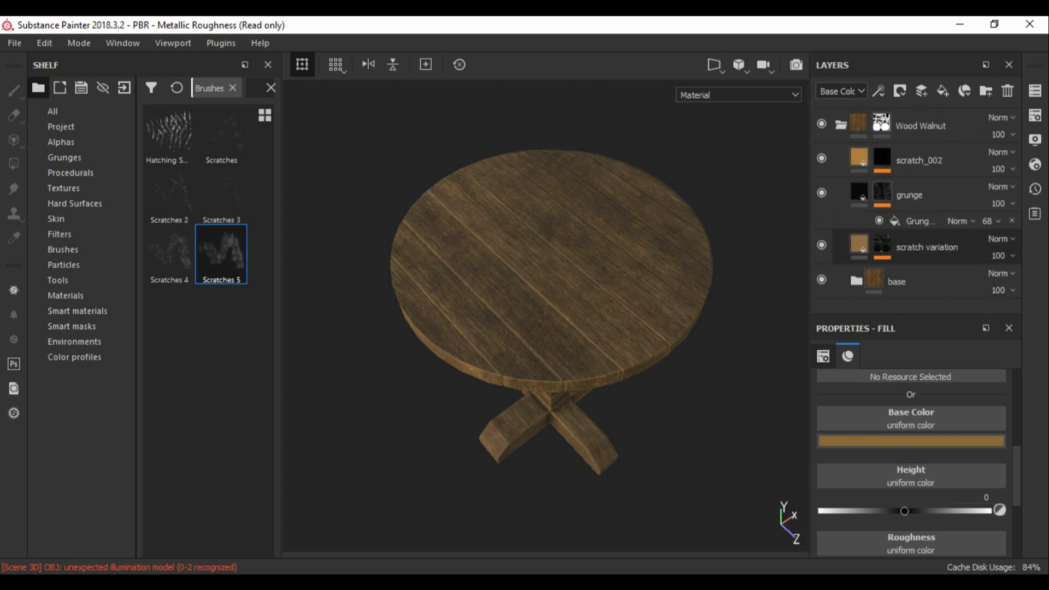
pyautogui.click(841, 126)
pyautogui.click(921, 125)
pyautogui.click(943, 91)
pyautogui.rightClick(901, 125)
pyautogui.click(908, 151)
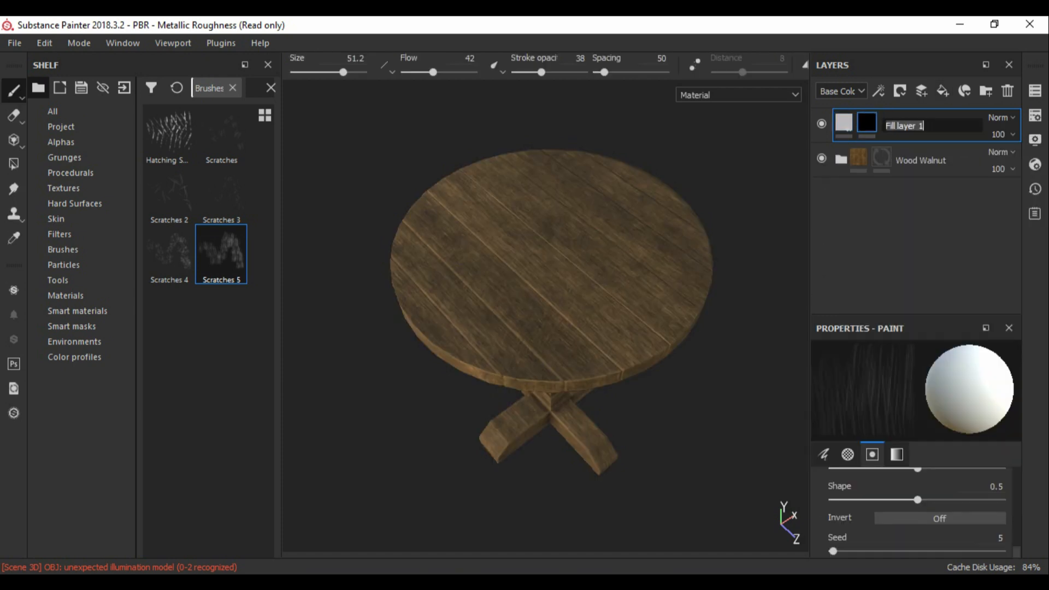
pyautogui.click(844, 122)
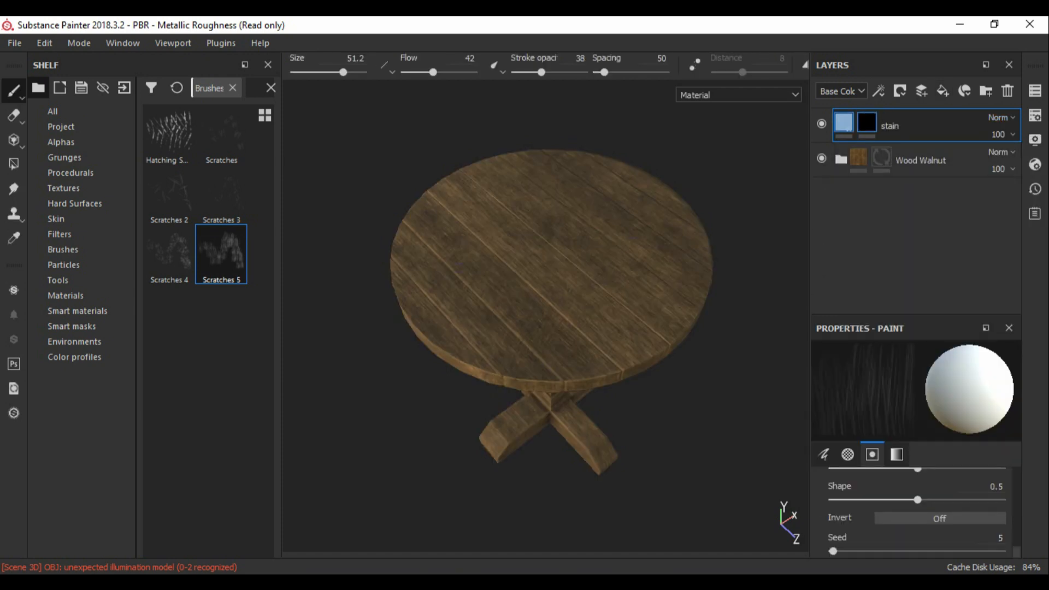
# - Add a paint effect to the stain layer's mask and load a Drop Spread splash alpha into the brush
pyautogui.click(62, 142)
pyautogui.scroll(-16, 210, 252)
pyautogui.scroll(-8, 195, 328)
pyautogui.click(221, 200)
pyautogui.click(867, 123)
pyautogui.press('1')
pyautogui.click(879, 91)
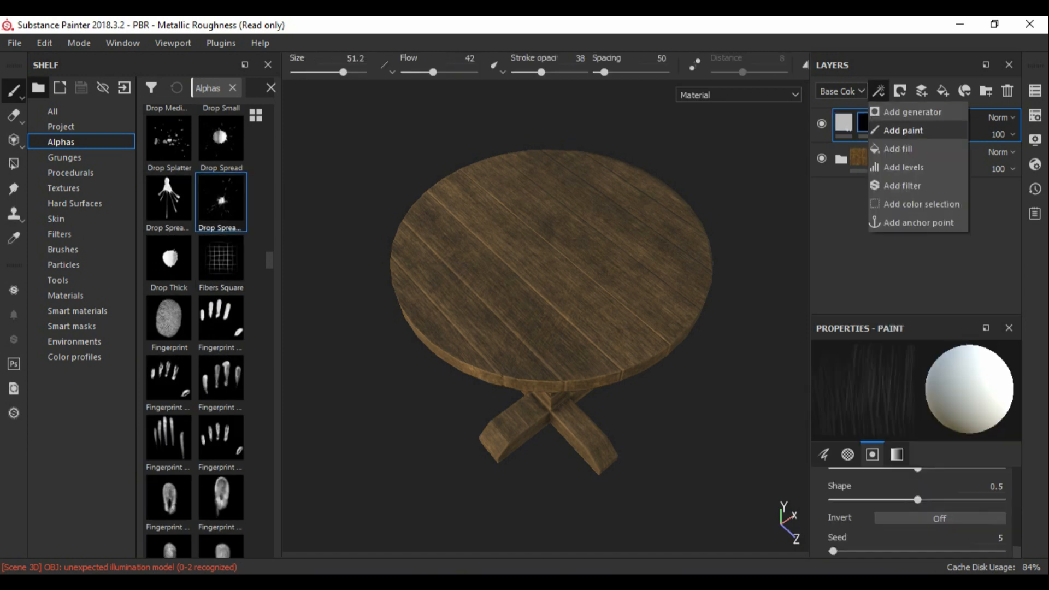
pyautogui.click(908, 130)
pyautogui.click(221, 202)
# - Set the brush to size 91.28, stroke opacity 100 and spacing 400 for single stamps
pyautogui.press(']')
pyautogui.press(']')
pyautogui.press(']')
pyautogui.press(']')
pyautogui.press(']')
pyautogui.press(']')
pyautogui.moveTo(542, 72); pyautogui.dragTo(586, 72)
pyautogui.moveTo(604, 72); pyautogui.dragTo(620, 72)
# - Stamp Drop Spread splashes across the central and rear parts of the tabletop in the stain mask
pyautogui.click(530, 253)
pyautogui.click(596, 268)
pyautogui.click(518, 281)
pyautogui.click(468, 217)
pyautogui.click(499, 205)
pyautogui.click(588, 178)
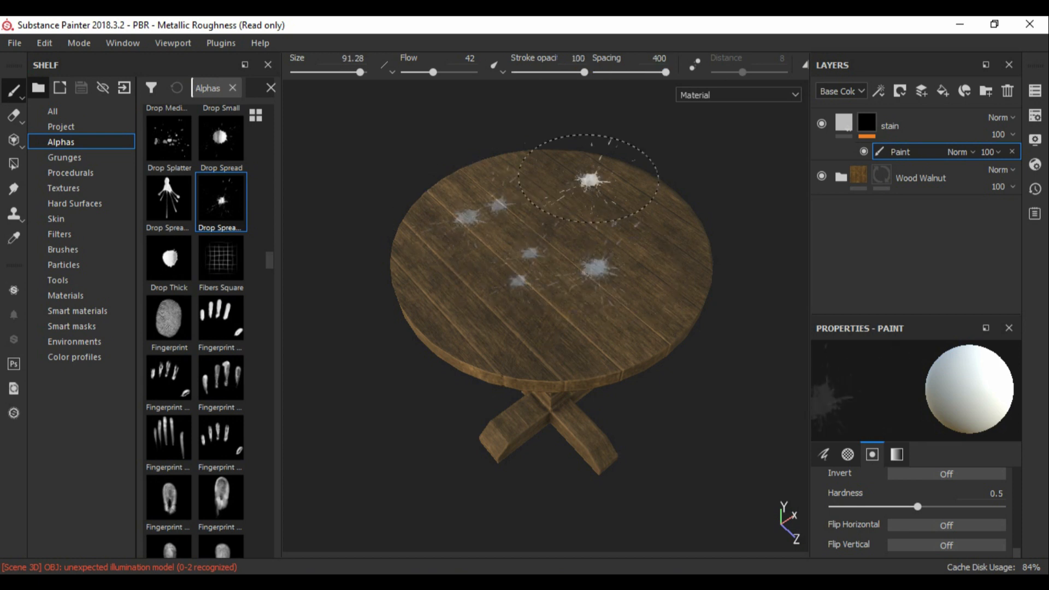
pyautogui.click(519, 223)
pyautogui.click(486, 266)
pyautogui.click(496, 290)
# - Stamp the Drop Splatter alpha repeatedly over the tabletop to build up scattered droplets in the stain mask
pyautogui.click(169, 140)
pyautogui.click(526, 276)
pyautogui.click(571, 315)
pyautogui.click(589, 326)
pyautogui.click(625, 249)
pyautogui.click(599, 219)
pyautogui.click(449, 291)
pyautogui.click(468, 252)
pyautogui.click(496, 246)
pyautogui.click(497, 308)
pyautogui.click(518, 326)
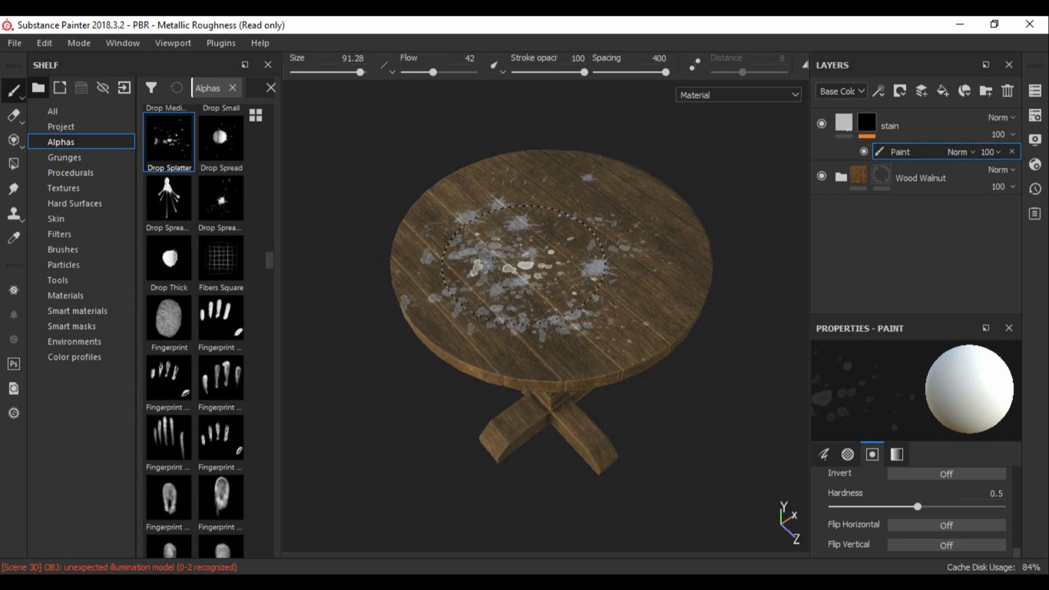
pyautogui.keyDown('alt'); pyautogui.moveTo(665, 355); pyautogui.dragTo(658, 368); pyautogui.keyUp('alt')
pyautogui.scroll(2, 566, 284)
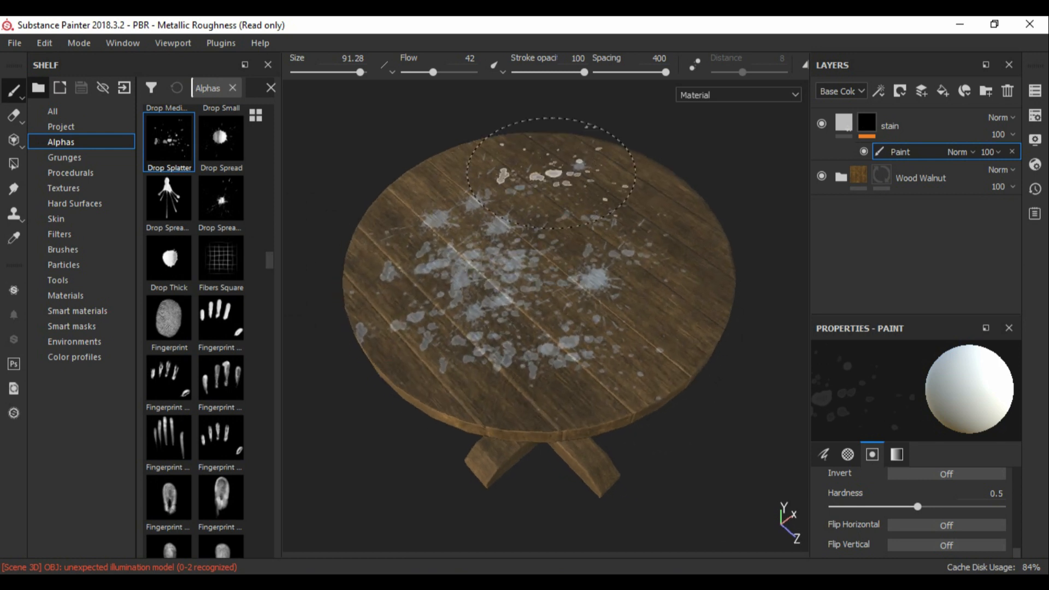
# - Add more stain marks to the tabletop using the Drop Spread alphas and a Dirt Spots alpha
pyautogui.click(220, 200)
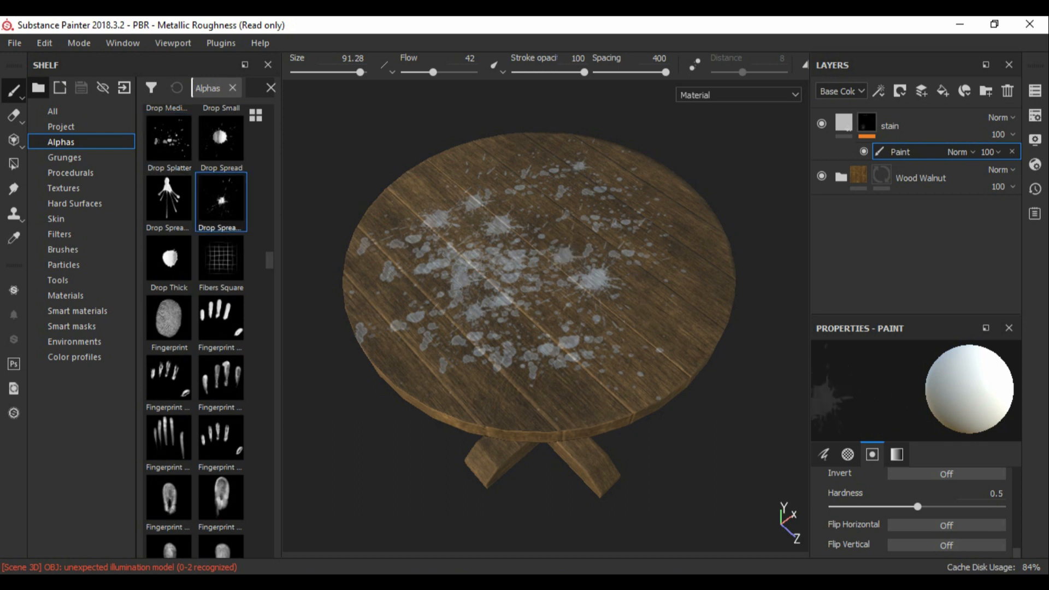
pyautogui.scroll(4, 194, 327)
pyautogui.click(168, 453)
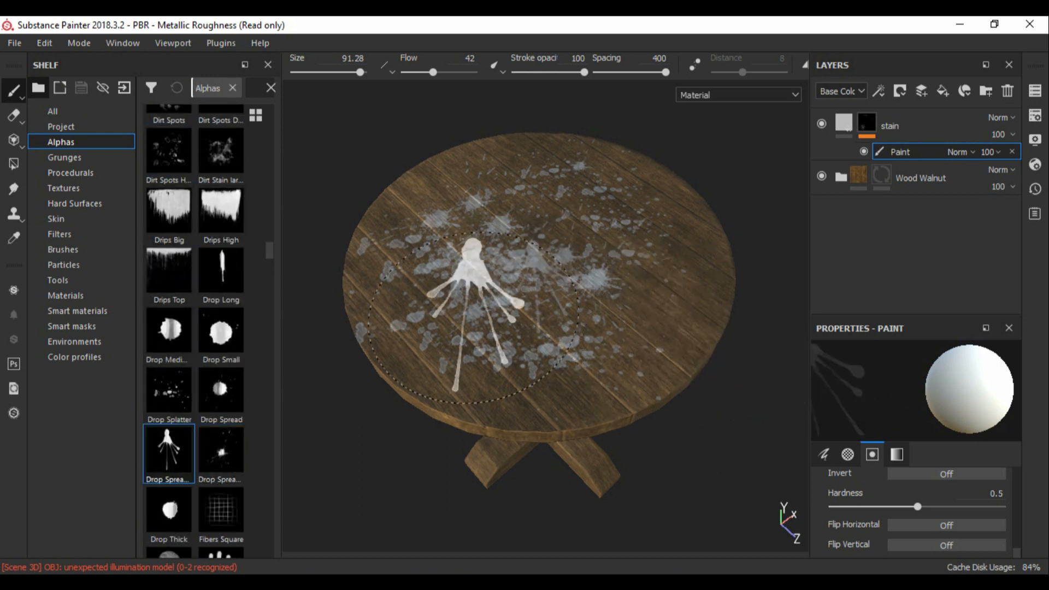
pyautogui.click(168, 151)
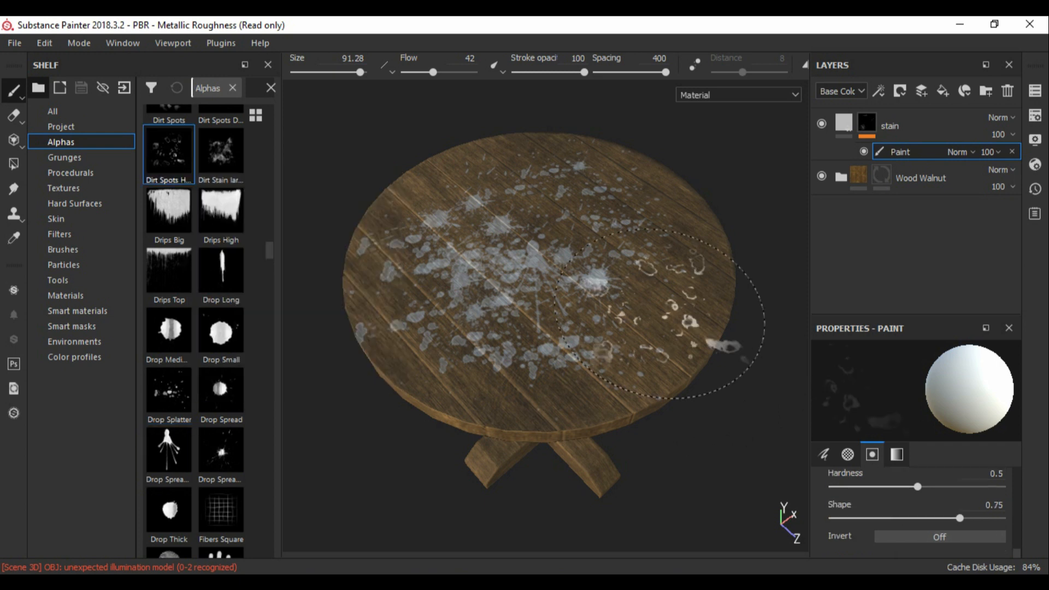
pyautogui.keyDown('alt'); pyautogui.moveTo(538, 448); pyautogui.dragTo(546, 425); pyautogui.keyUp('alt')
pyautogui.scroll(-1, 545, 425)
# - Set the stain layer's base color to pure bright red, checking darker shades up close on the tabletop
pyautogui.click(844, 123)
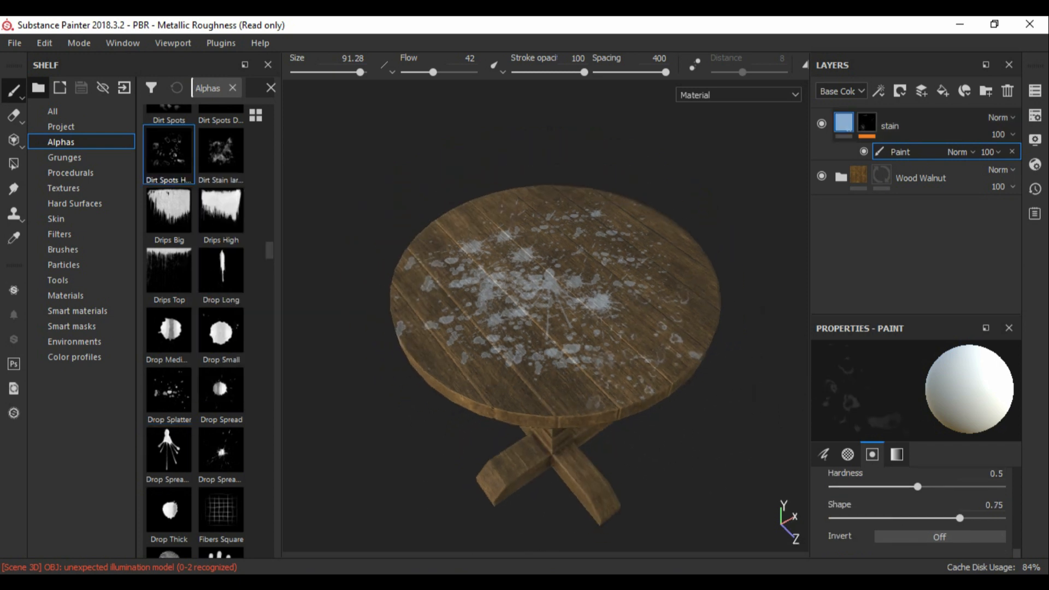
pyautogui.click(942, 441)
pyautogui.click(951, 281)
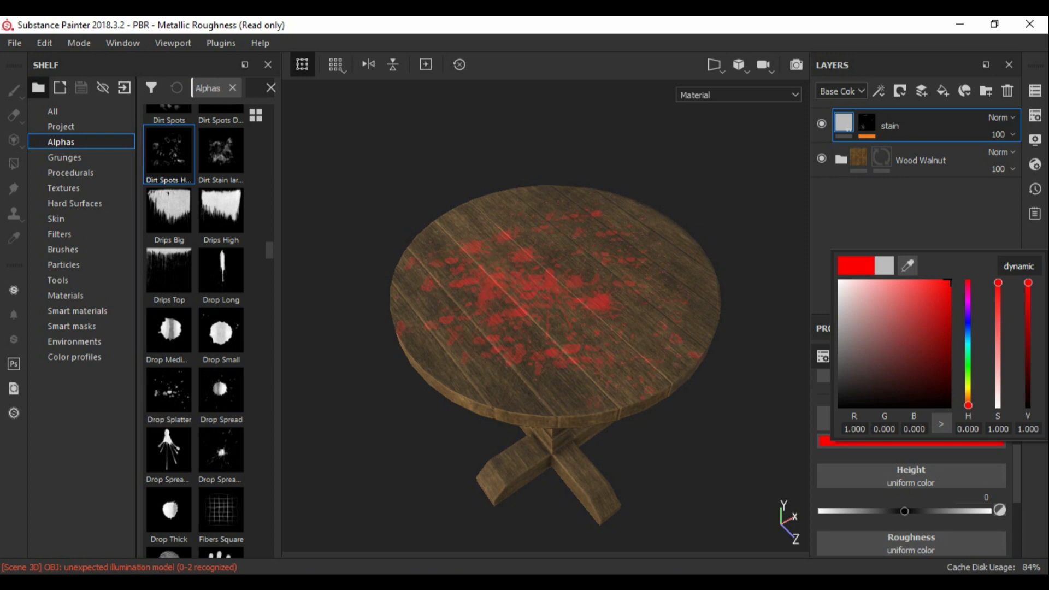
pyautogui.moveTo(950, 281)
pyautogui.mouseDown()
pyautogui.moveTo(950, 369)
pyautogui.moveTo(923, 346)
pyautogui.moveTo(948, 316)
pyautogui.mouseUp()
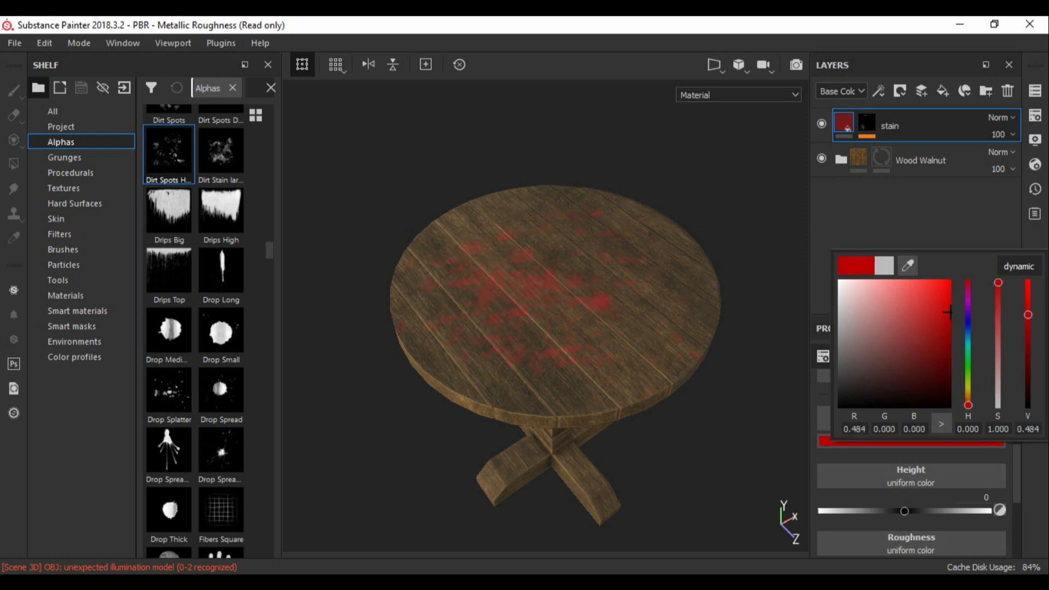
pyautogui.scroll(6, 547, 316)
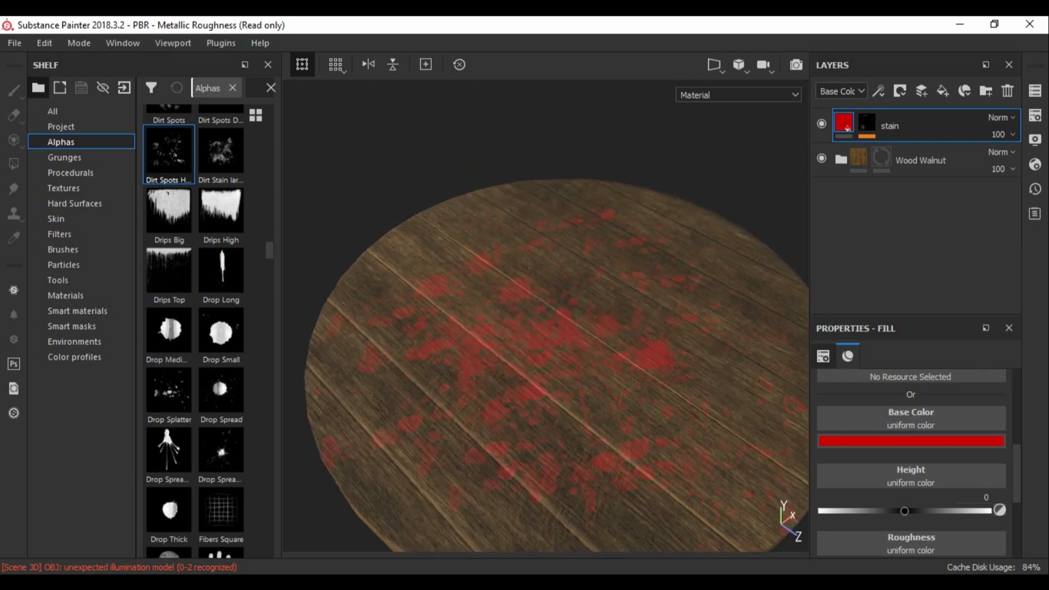
pyautogui.scroll(1, 546, 316)
pyautogui.click(866, 122)
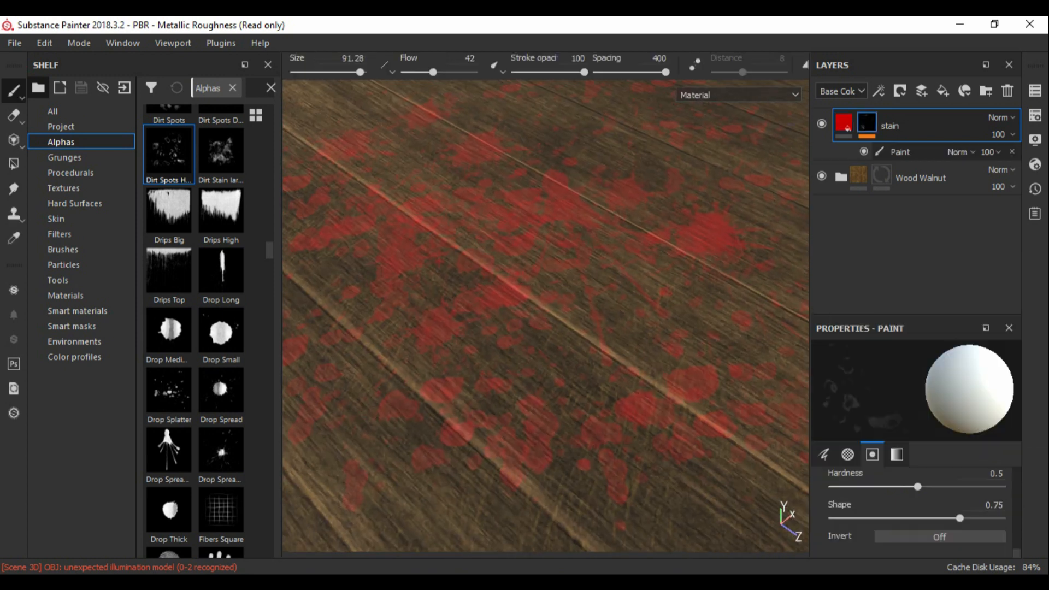
pyautogui.click(844, 122)
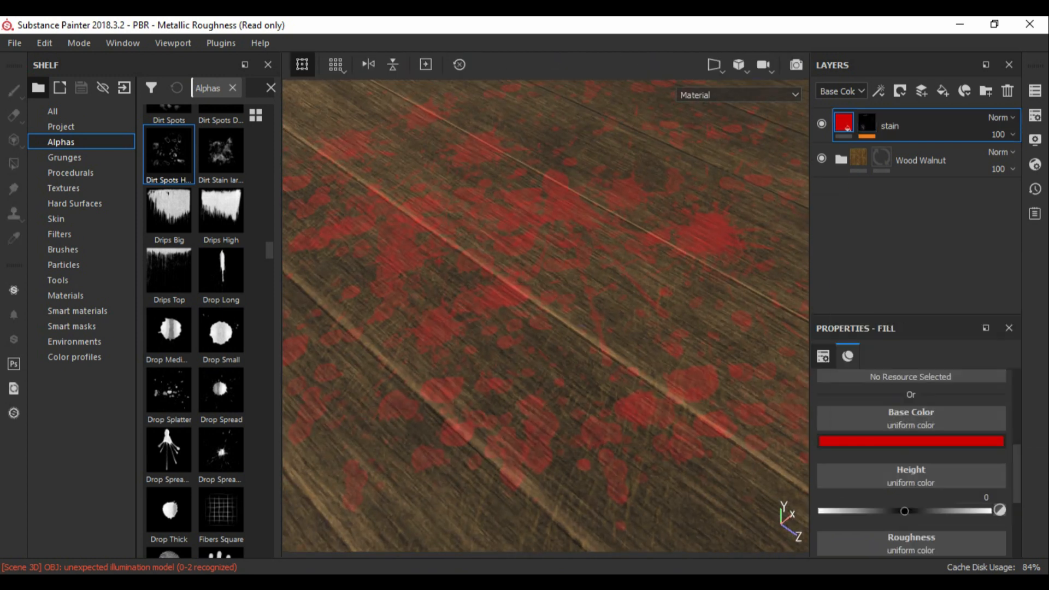
pyautogui.click(950, 441)
pyautogui.moveTo(948, 307); pyautogui.dragTo(949, 373)
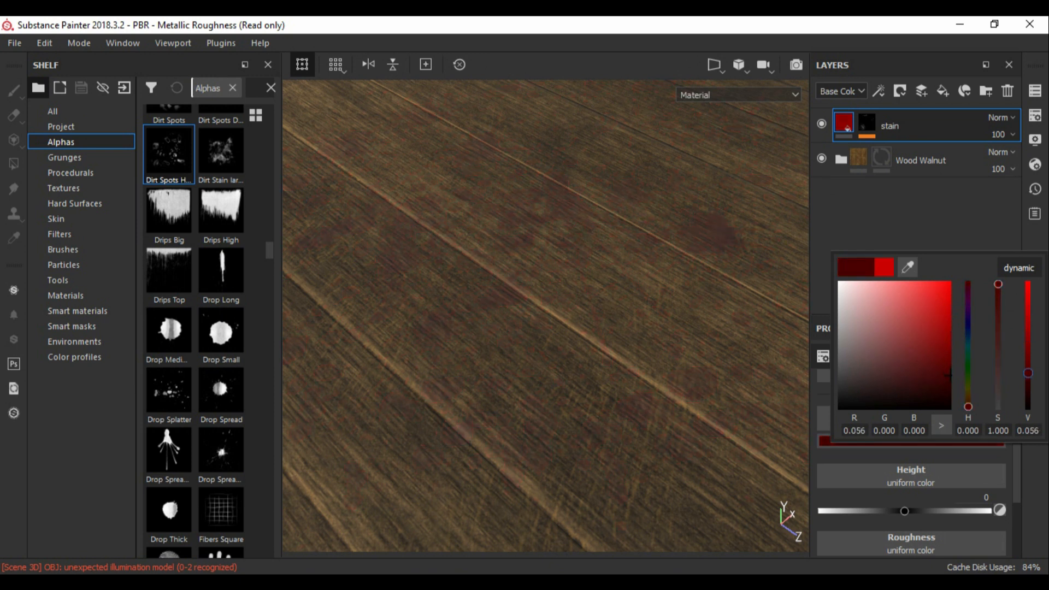
pyautogui.moveTo(1028, 372); pyautogui.dragTo(1028, 282)
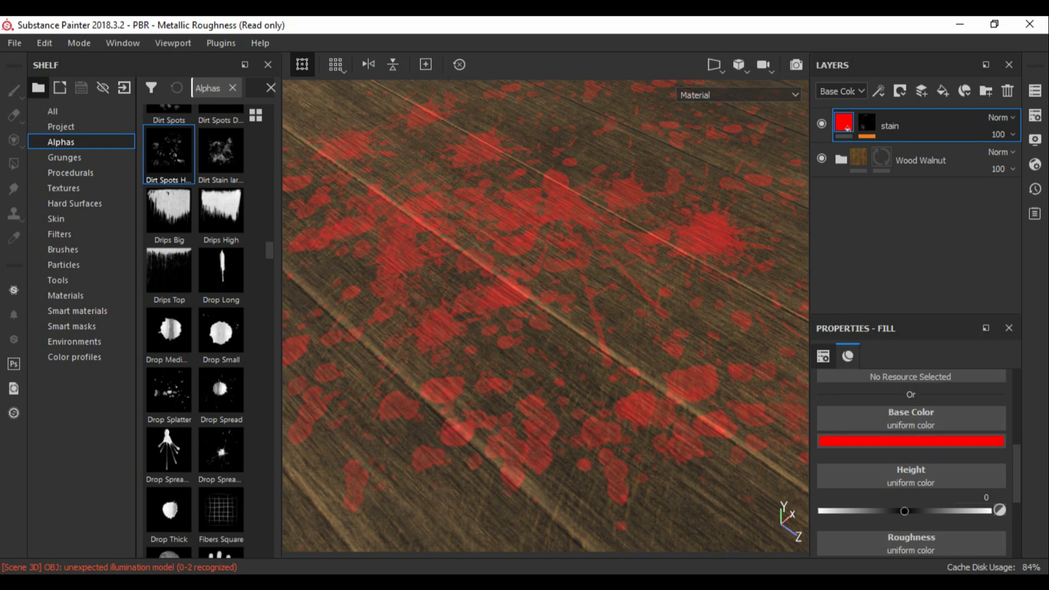
# - Add a second fill layer named stain_002 with a black mask above the stain layer
pyautogui.scroll(-3, 546, 316)
pyautogui.click(943, 91)
pyautogui.rightClick(840, 124)
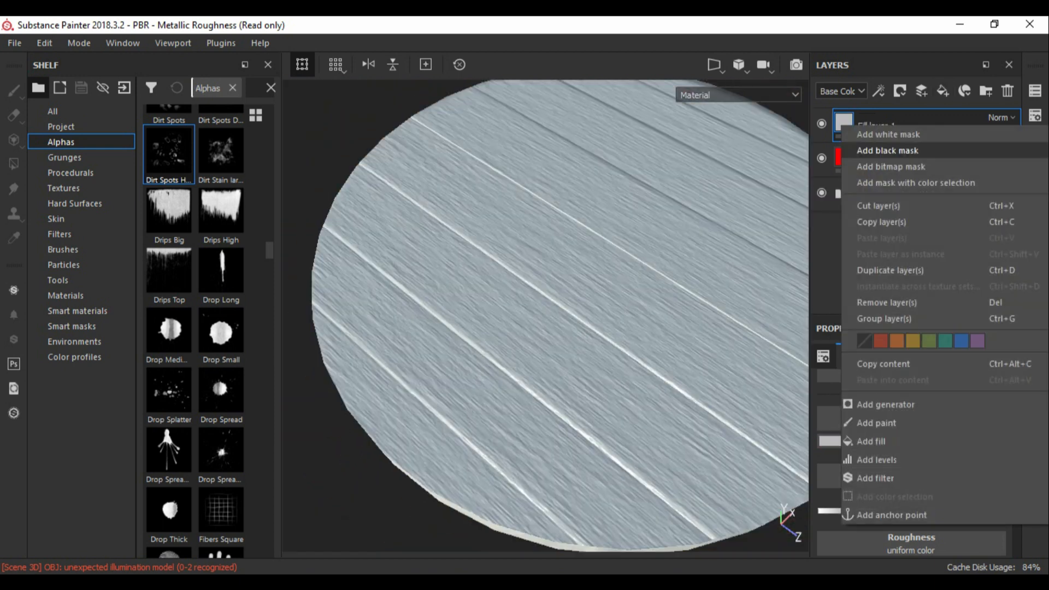
pyautogui.click(886, 151)
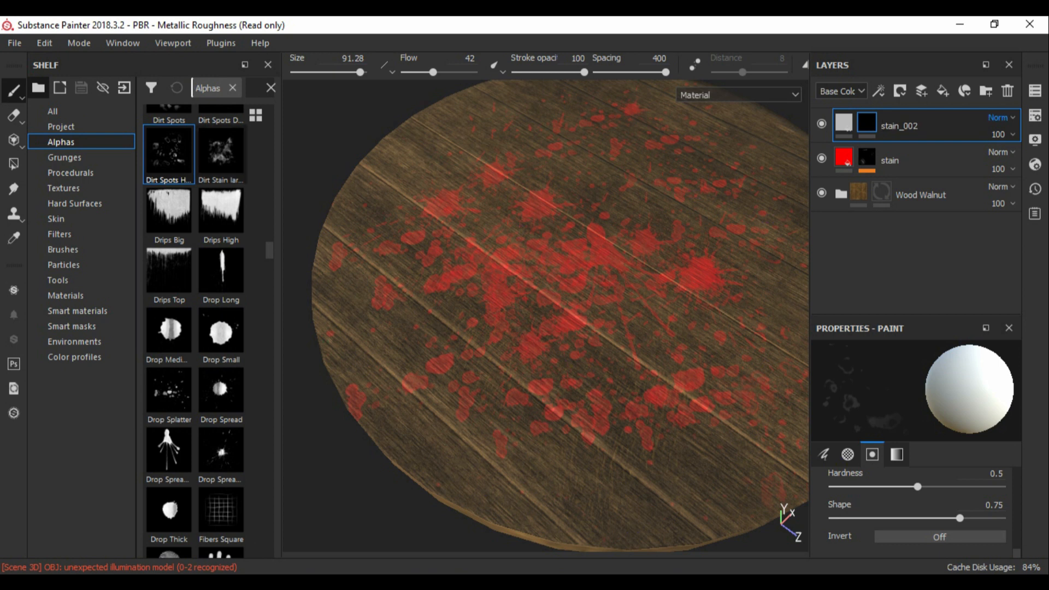
# - Stamp Drop Splatter droplets and Drop Spread splashes over the existing stains in the stain_002 mask
pyautogui.click(169, 391)
pyautogui.click(454, 195)
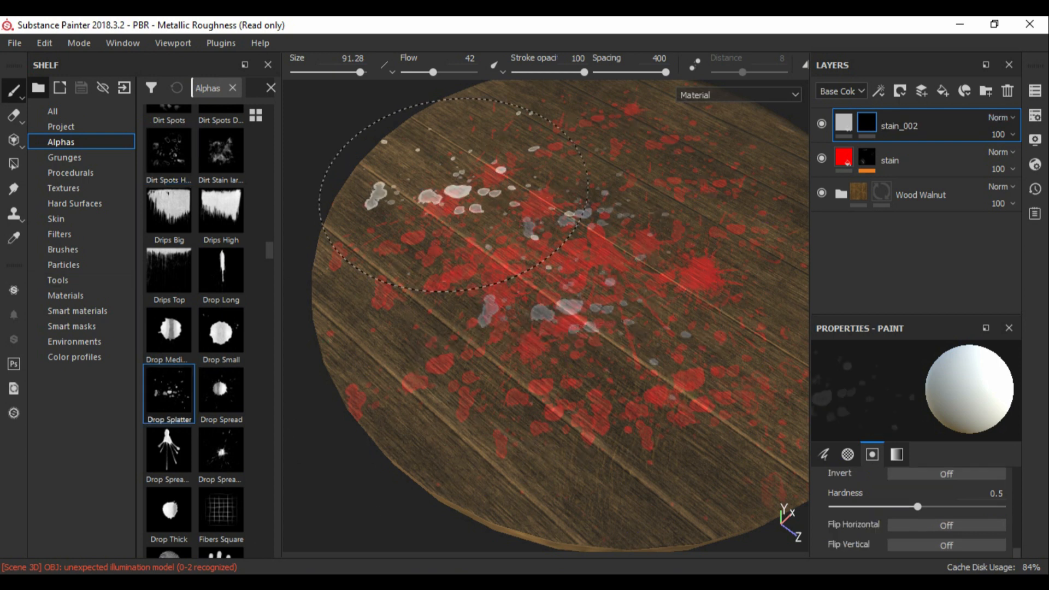
pyautogui.click(516, 393)
pyautogui.click(629, 365)
pyautogui.click(607, 271)
pyautogui.click(615, 252)
pyautogui.click(582, 217)
pyautogui.click(684, 221)
pyautogui.click(221, 454)
pyautogui.click(535, 318)
# - Sample the stain layer's red for stain_002's base color and darken it to a value of 0.432
pyautogui.click(844, 123)
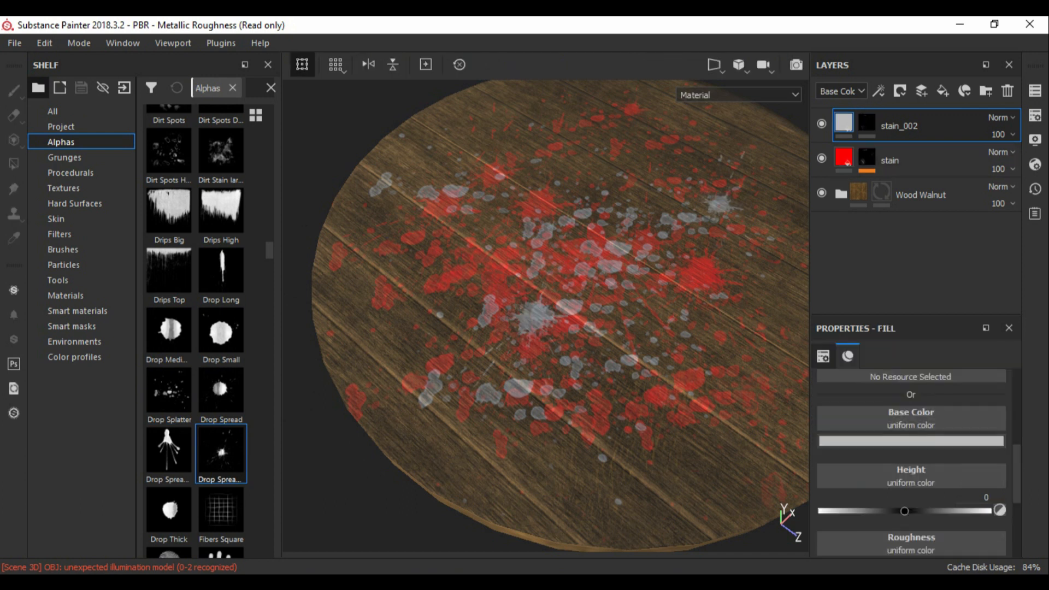
pyautogui.click(911, 442)
pyautogui.moveTo(908, 264); pyautogui.dragTo(844, 157)
pyautogui.moveTo(1028, 281); pyautogui.dragTo(1027, 365)
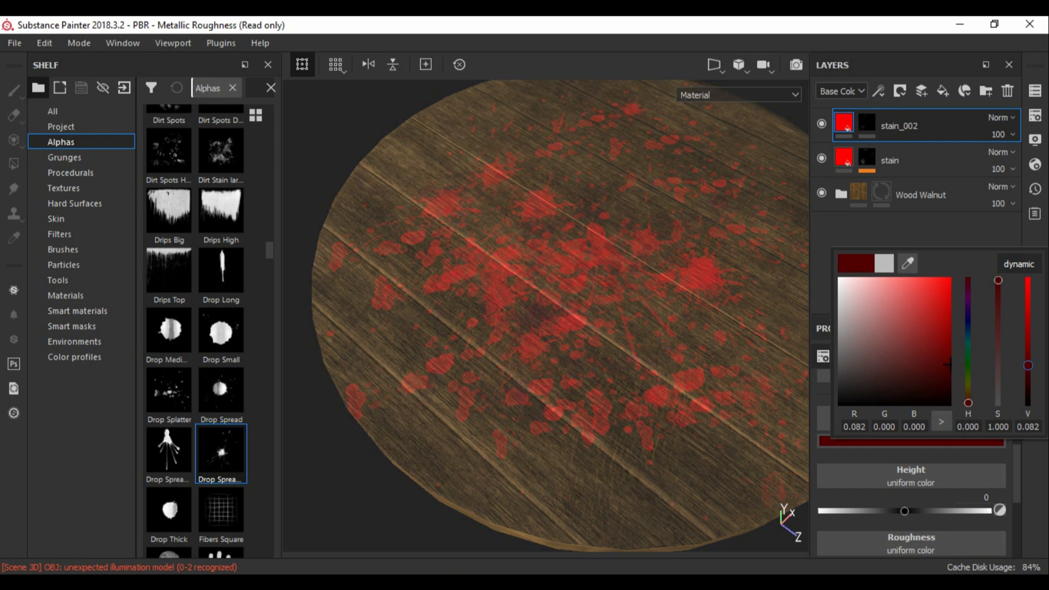
pyautogui.moveTo(947, 356); pyautogui.dragTo(950, 317)
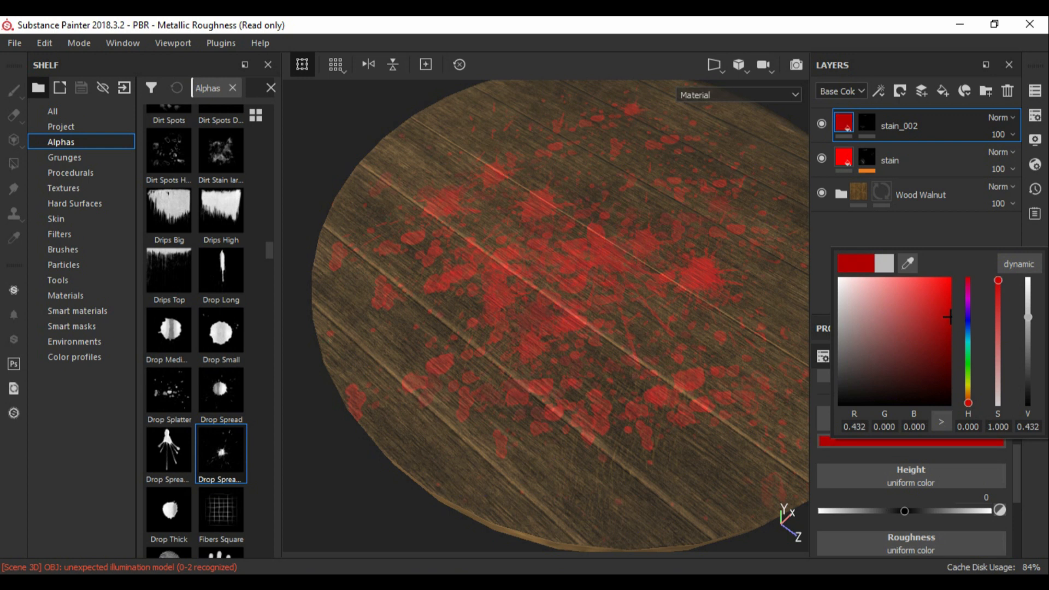
pyautogui.keyDown('alt'); pyautogui.moveTo(710, 328); pyautogui.dragTo(720, 327); pyautogui.keyUp('alt')
# - Give the stain layer a slight positive height and roughness of about 0.36, and set stain_002's height to 0.0933
pyautogui.click(844, 158)
pyautogui.scroll(-3, 911, 437)
pyautogui.scroll(1, 870, 517)
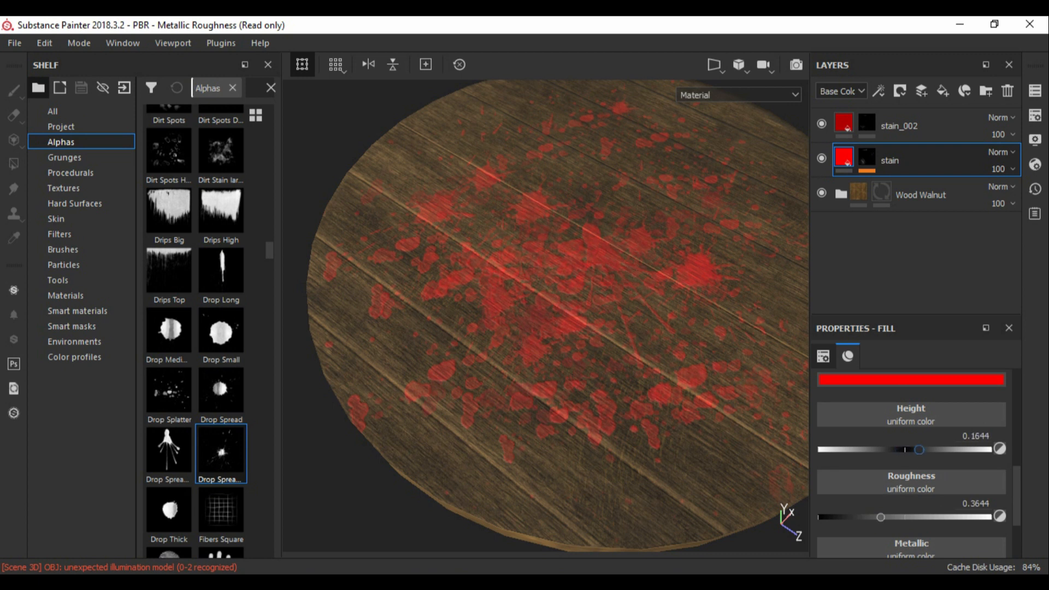
pyautogui.moveTo(914, 450); pyautogui.dragTo(913, 449)
pyautogui.moveTo(845, 126)
pyautogui.click(845, 125)
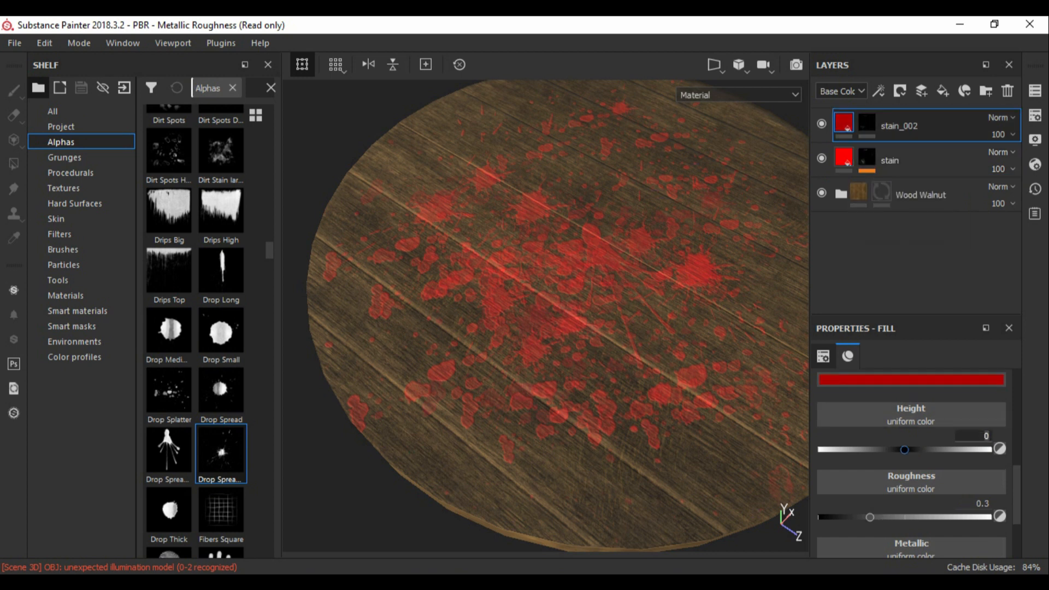
pyautogui.click(774, 383)
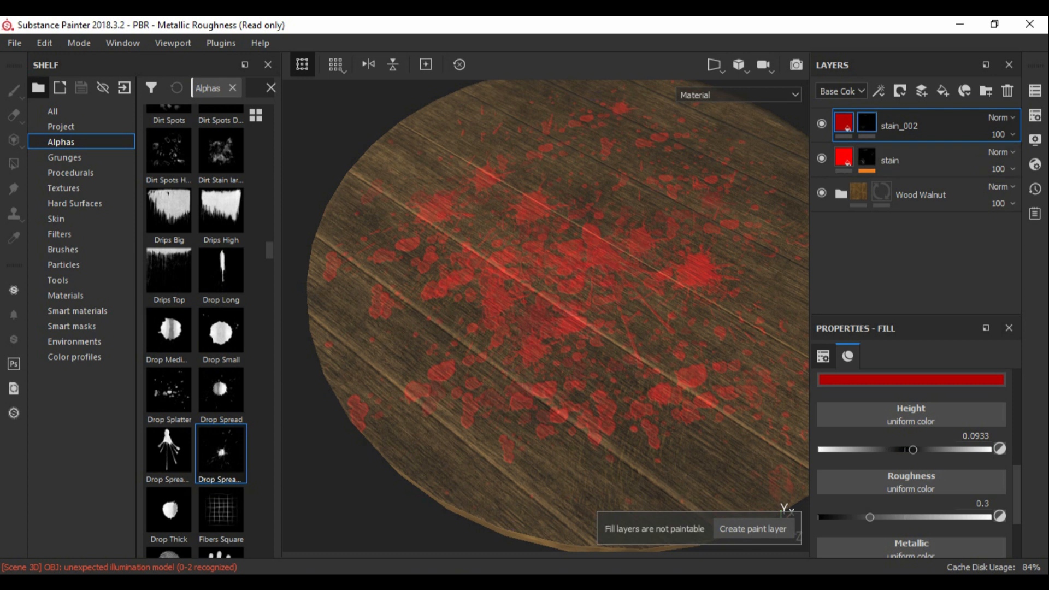
# - Add a Levels effect to stain_002's mask and set its input black point to 0.244
pyautogui.click(866, 122)
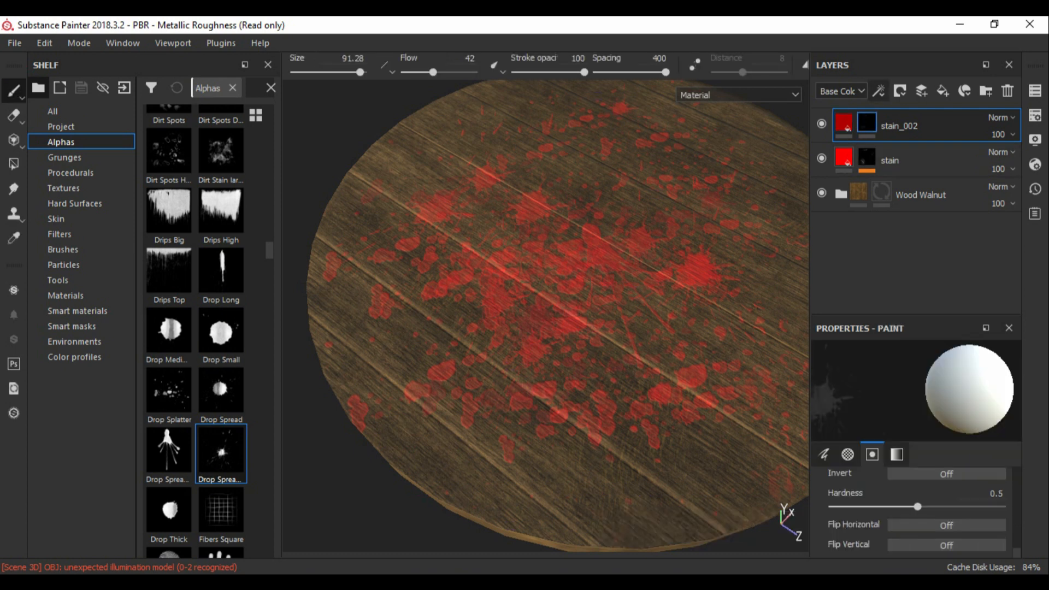
pyautogui.click(879, 90)
pyautogui.click(907, 165)
pyautogui.moveTo(850, 392); pyautogui.dragTo(870, 393)
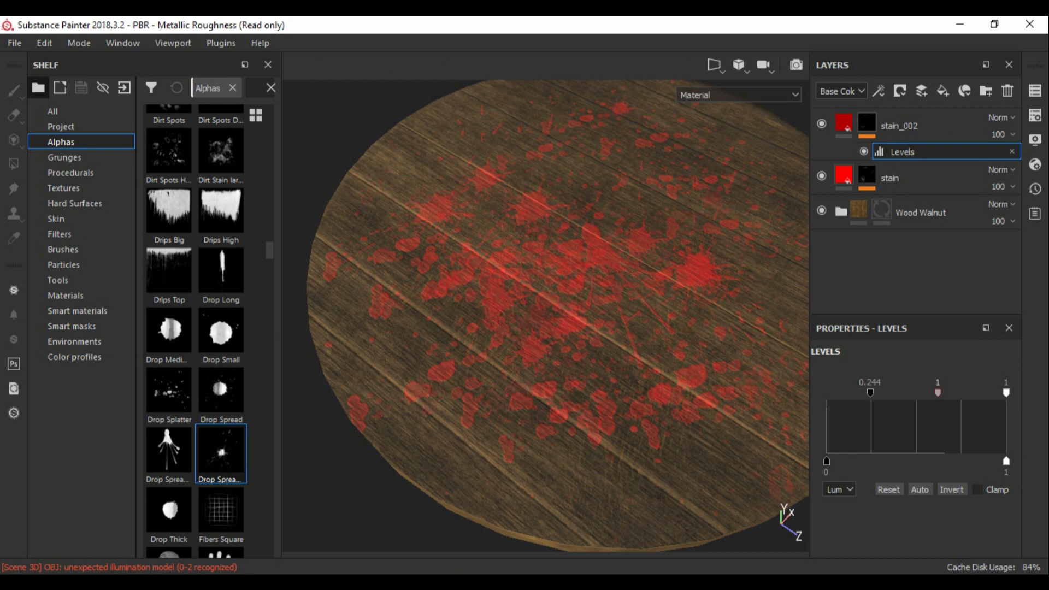
# - Try a Levels effect on the stain layer's mask with the input black point at 0.286 and the midtone at 0.545
pyautogui.click(867, 176)
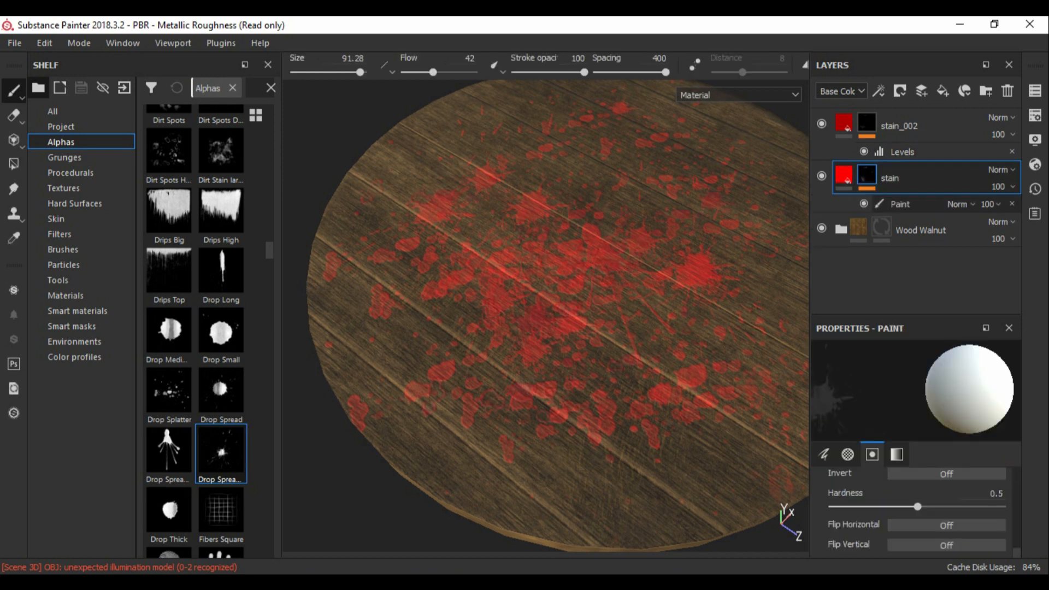
pyautogui.click(879, 91)
pyautogui.click(904, 167)
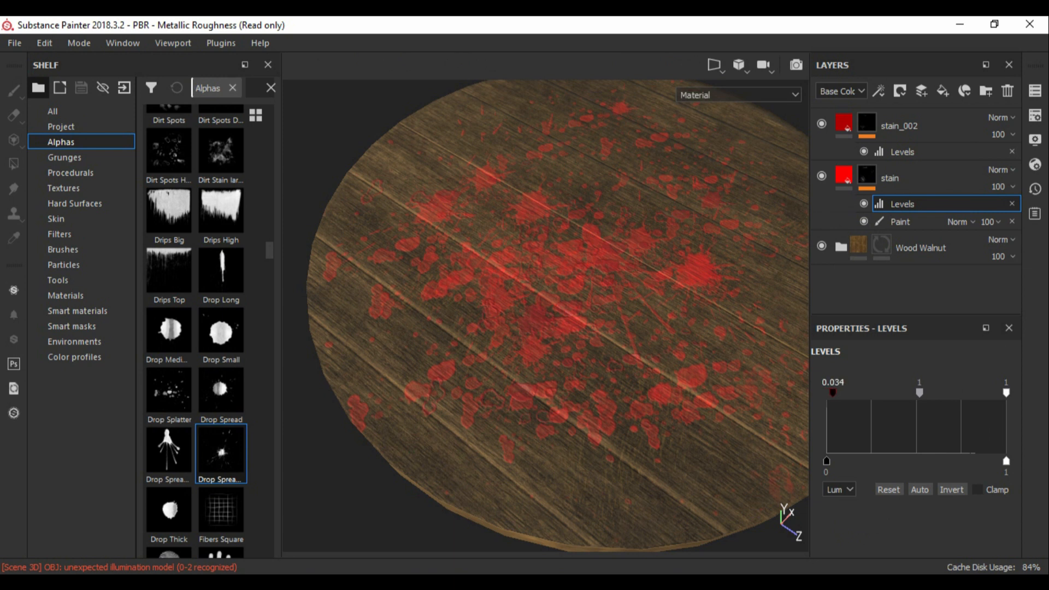
pyautogui.moveTo(829, 392); pyautogui.dragTo(883, 392)
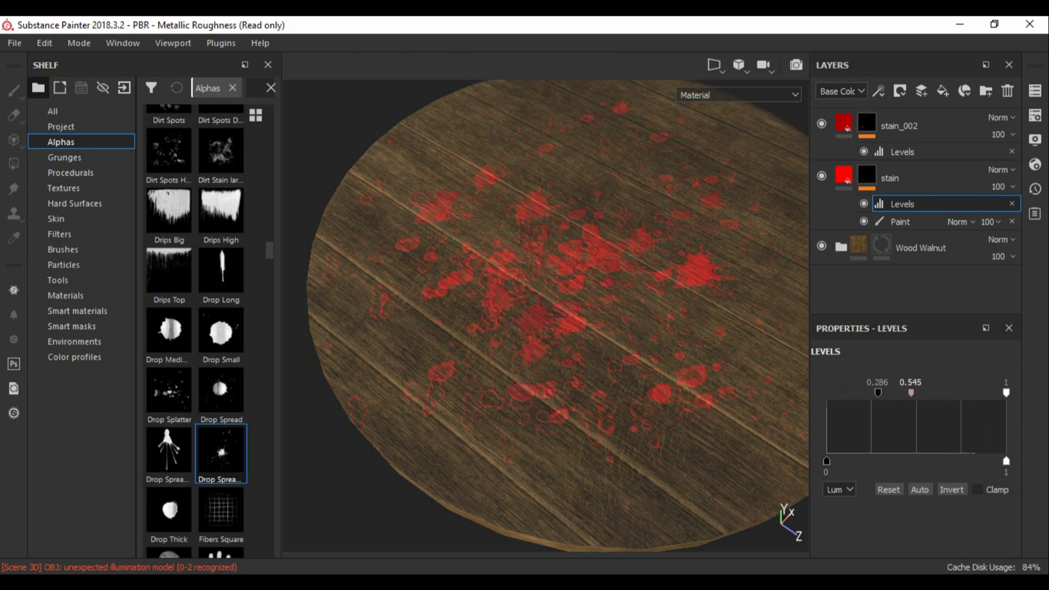
pyautogui.moveTo(547, 263)
pyautogui.keyDown('alt'); pyautogui.mouseDown()
pyautogui.moveTo(554, 339)
pyautogui.moveTo(557, 219)
pyautogui.moveTo(557, 246)
pyautogui.mouseUp(); pyautogui.keyUp('alt')
pyautogui.scroll(-4, 555, 339)
pyautogui.scroll(3, 557, 219)
# - Remove the Levels effects from the masks of both the stain and stain_002 layers
pyautogui.hotkey('ctrl', 'z')
pyautogui.hotkey('ctrl', 'z')
pyautogui.click(1012, 203)
pyautogui.click(951, 152)
pyautogui.click(1013, 152)
pyautogui.moveTo(629, 232)
pyautogui.keyDown('alt'); pyautogui.mouseDown()
pyautogui.moveTo(618, 274)
pyautogui.moveTo(618, 251)
pyautogui.mouseUp(); pyautogui.keyUp('alt')
pyautogui.scroll(-2, 618, 274)
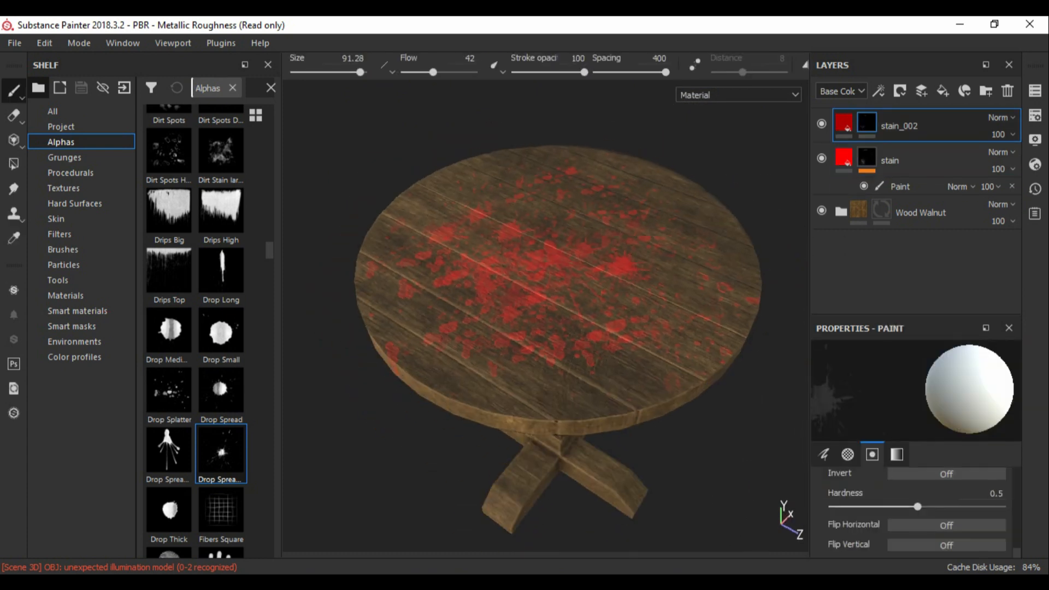
# - Lower the opacity of the stain_002 layer to 52 and of the stain layer to 53
pyautogui.click(844, 123)
pyautogui.click(1004, 135)
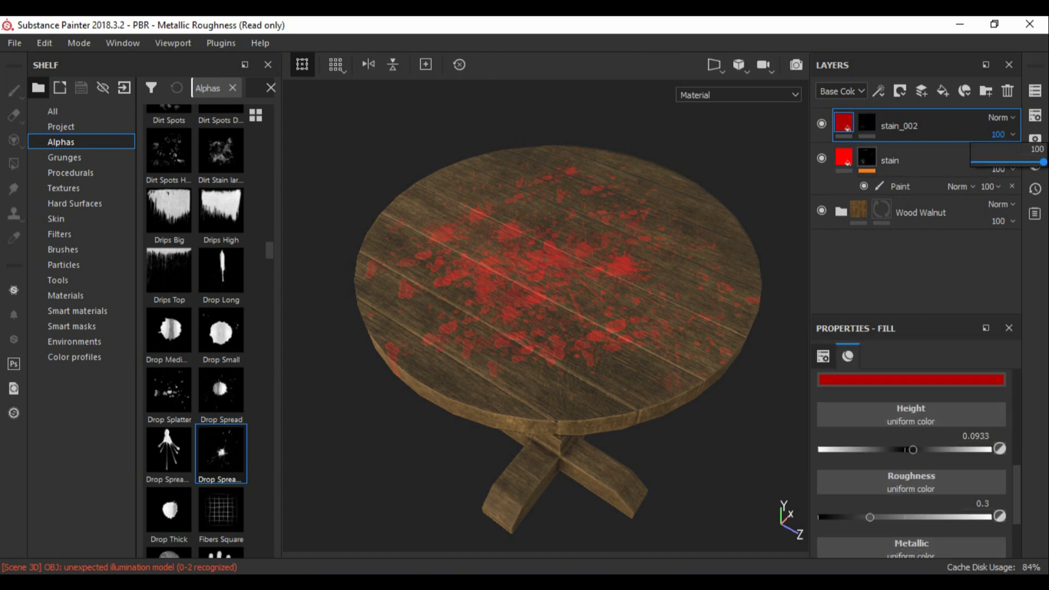
pyautogui.moveTo(1018, 161); pyautogui.dragTo(1010, 162)
pyautogui.click(1003, 169)
pyautogui.moveTo(1043, 196); pyautogui.dragTo(1012, 197)
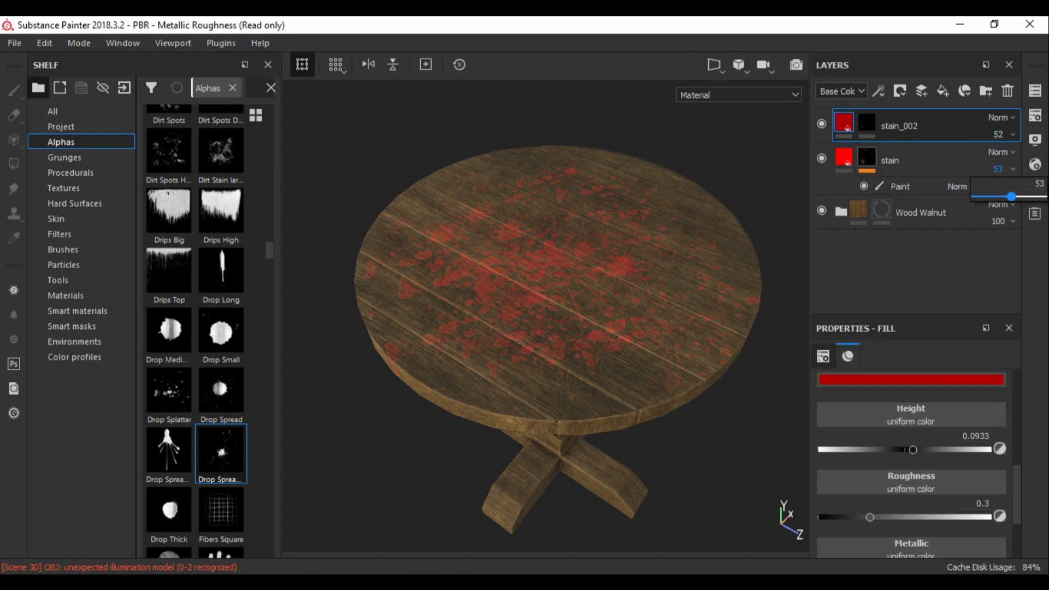
# - Try adjusting the base color of the stain layer's fill in the color picker
pyautogui.click(844, 158)
pyautogui.click(911, 379)
pyautogui.click(968, 452)
pyautogui.moveTo(967, 452); pyautogui.dragTo(968, 415)
# - Fade the stains further by setting the stain layer's opacity to 41 and the stain_002 layer's opacity to 43
pyautogui.keyDown('alt'); pyautogui.moveTo(656, 339); pyautogui.dragTo(597, 365); pyautogui.keyUp('alt')
pyautogui.scroll(-3, 651, 307)
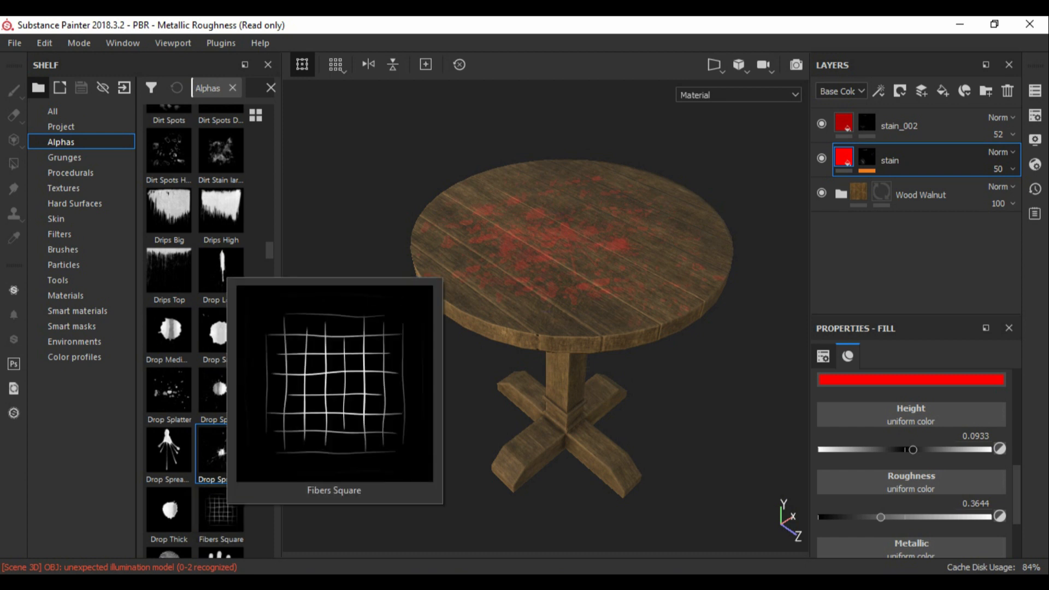
pyautogui.keyDown('alt'); pyautogui.moveTo(464, 383); pyautogui.dragTo(475, 386); pyautogui.keyUp('alt')
pyautogui.click(1004, 169)
pyautogui.moveTo(1010, 197); pyautogui.dragTo(1004, 162)
pyautogui.click(1004, 134)
pyautogui.scroll(4, 569, 328)
pyautogui.scroll(-6, 546, 316)
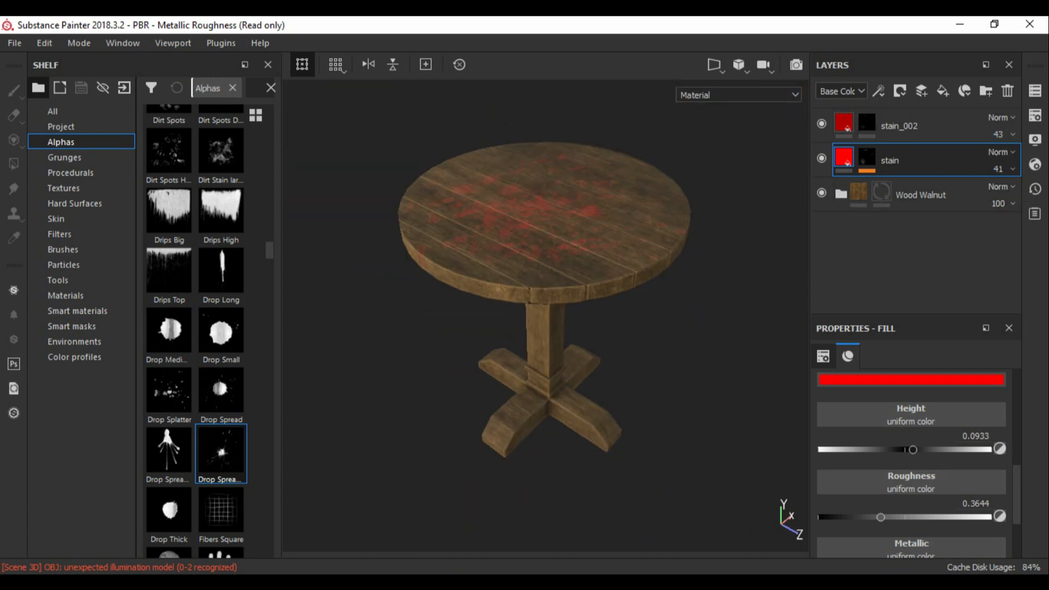
# - Render the whole table in Iray to check the faded stains, and return to the painting view
pyautogui.keyDown('alt'); pyautogui.moveTo(547, 328); pyautogui.dragTo(539, 319); pyautogui.keyUp('alt')
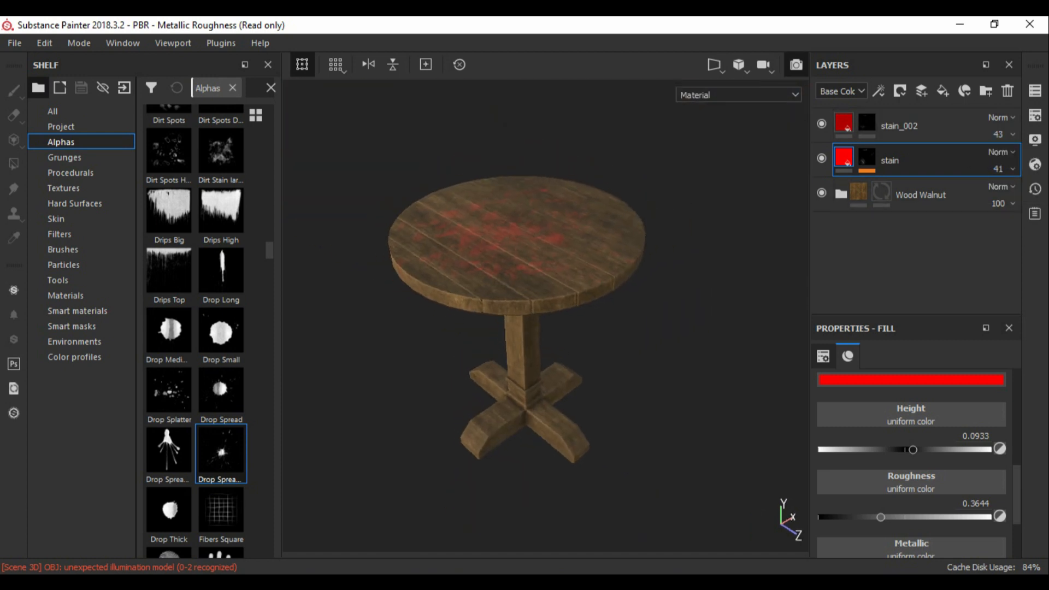
pyautogui.press('F10')
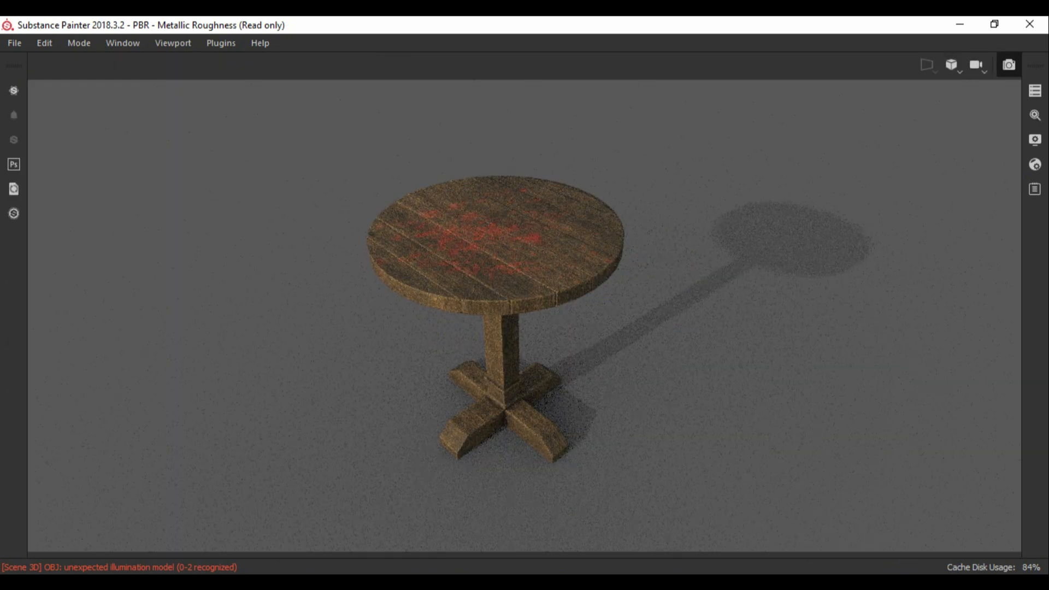
pyautogui.click(1009, 65)
pyautogui.keyDown('alt'); pyautogui.moveTo(601, 246); pyautogui.dragTo(606, 278); pyautogui.keyUp('alt')
pyautogui.scroll(2, 605, 279)
pyautogui.keyDown('alt'); pyautogui.moveTo(606, 279); pyautogui.dragTo(659, 314, button='middle'); pyautogui.keyUp('alt')
# - Compare the tabletop without the stain layer, delete that layer, and set the stain_002 layer's opacity to 44
pyautogui.click(822, 159)
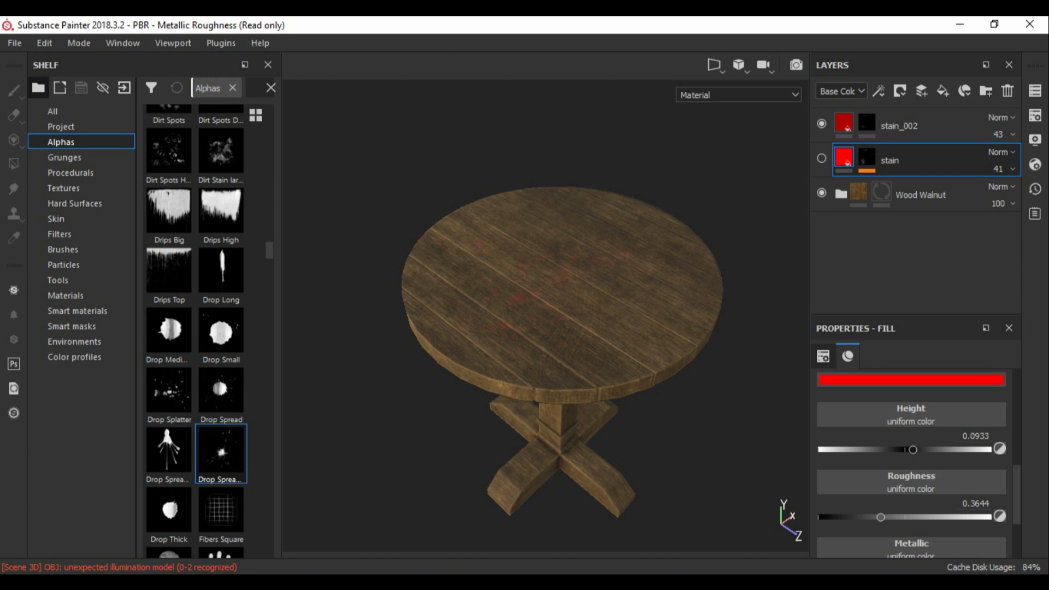
pyautogui.click(822, 158)
pyautogui.click(1007, 91)
pyautogui.moveTo(677, 263)
pyautogui.keyDown('alt'); pyautogui.mouseDown()
pyautogui.moveTo(675, 350)
pyautogui.moveTo(678, 260)
pyautogui.mouseUp(); pyautogui.keyUp('alt')
pyautogui.click(999, 134)
pyautogui.moveTo(1003, 162)
pyautogui.mouseDown()
pyautogui.moveTo(1030, 162)
pyautogui.moveTo(1004, 163)
pyautogui.mouseUp()
pyautogui.moveTo(569, 291)
pyautogui.keyDown('alt'); pyautogui.mouseDown()
pyautogui.moveTo(570, 312)
pyautogui.moveTo(569, 277)
pyautogui.mouseUp(); pyautogui.keyUp('alt')
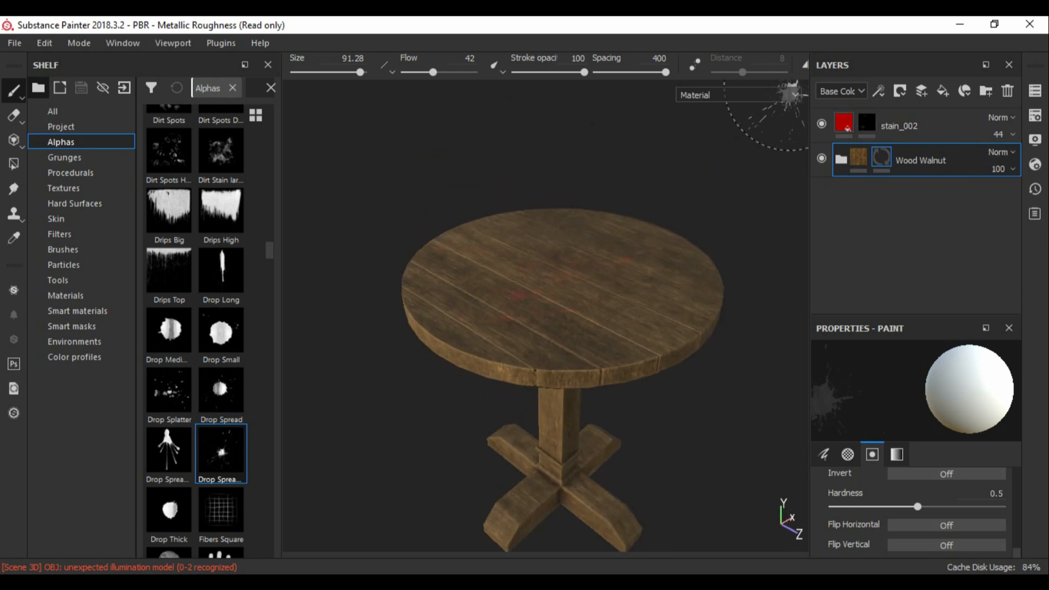
# - Preview the table in Iray with only the stain_002 layer on the wood, and return to the painting view
pyautogui.click(847, 128)
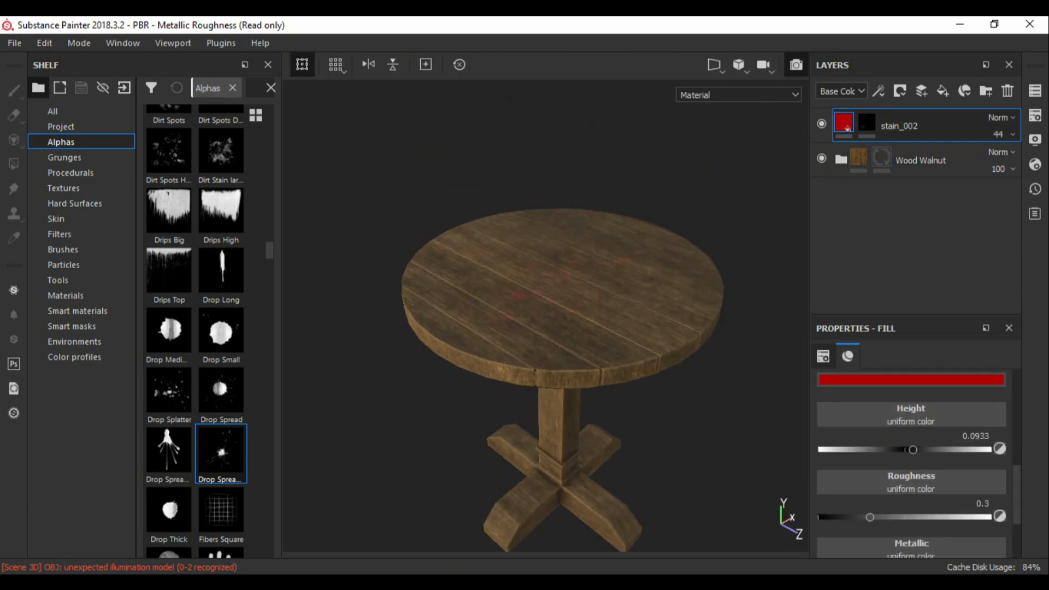
pyautogui.press('F10')
pyautogui.moveTo(569, 306)
pyautogui.keyDown('alt'); pyautogui.mouseDown()
pyautogui.moveTo(571, 287)
pyautogui.moveTo(571, 315)
pyautogui.mouseUp(); pyautogui.keyUp('alt')
pyautogui.press('F10')
# - Rotate the environment lighting around the table and render the table in Iray under the new light direction
pyautogui.keyDown('shift'); pyautogui.moveTo(571, 314); pyautogui.dragTo(645, 311, button='right'); pyautogui.keyUp('shift')
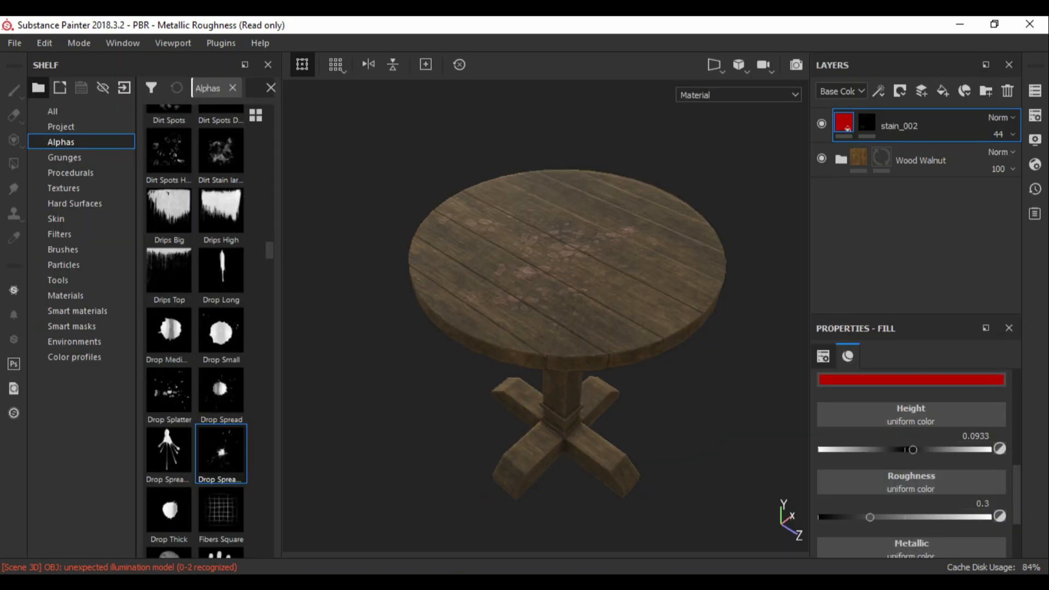
pyautogui.click(796, 64)
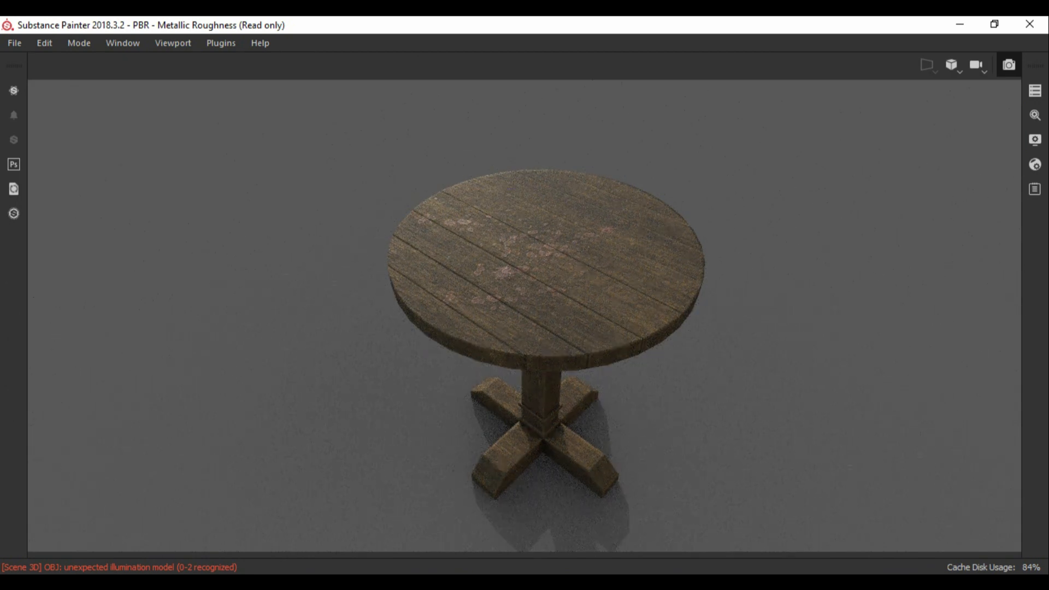
pyautogui.press('F10')
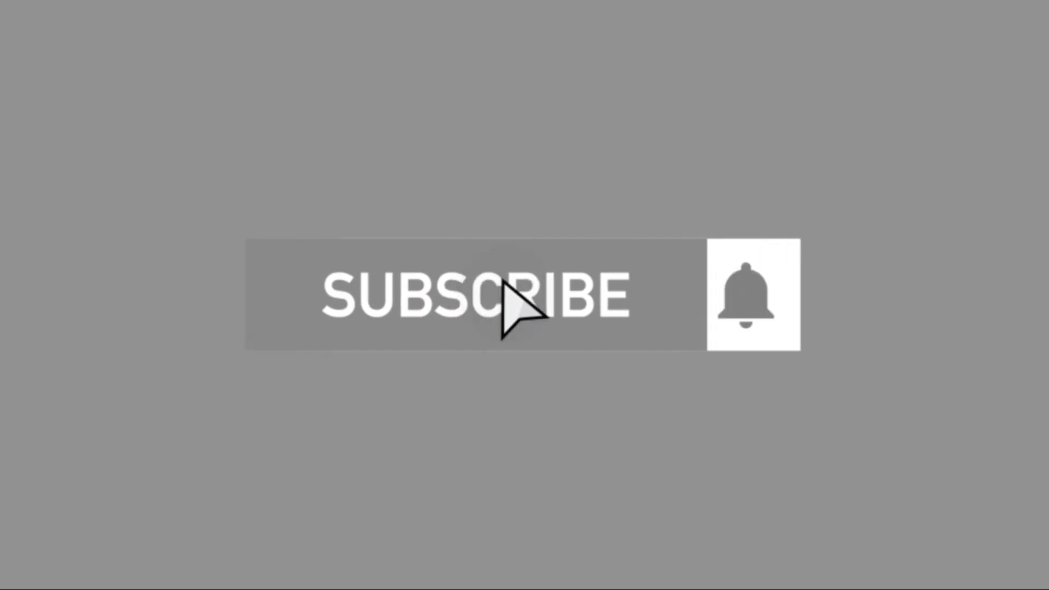